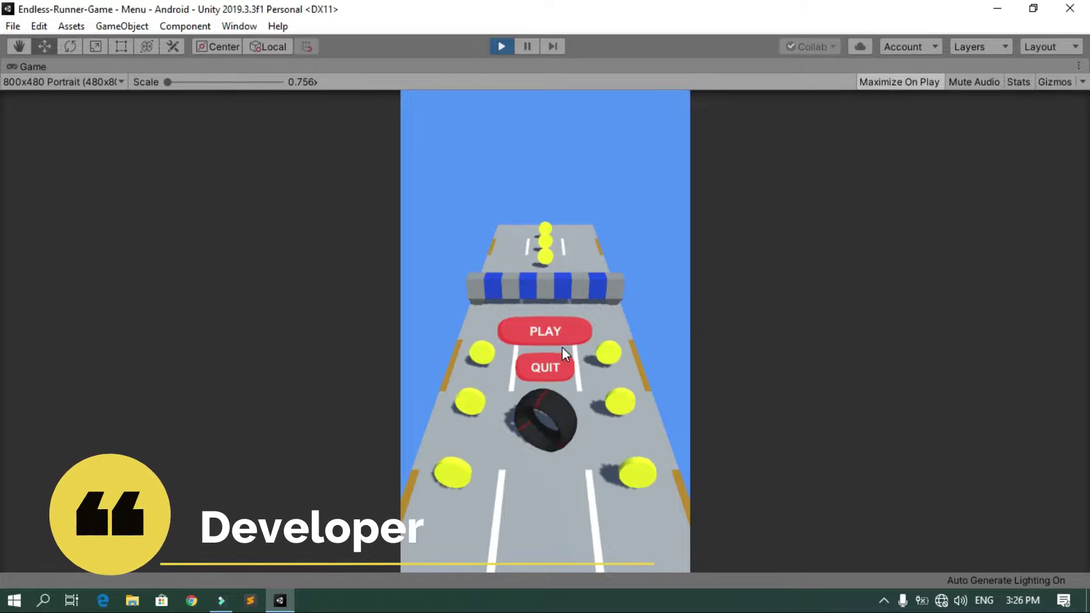
# Test the finished game by choosing PLAY in the main menu and starting the run
pyautogui.click(562, 341)
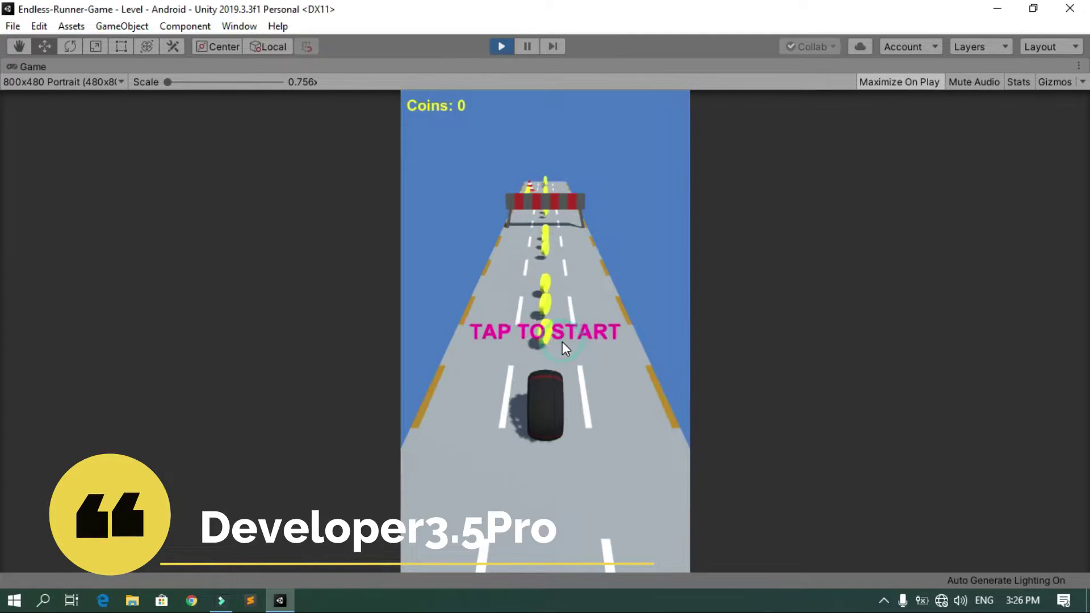
pyautogui.click(597, 392)
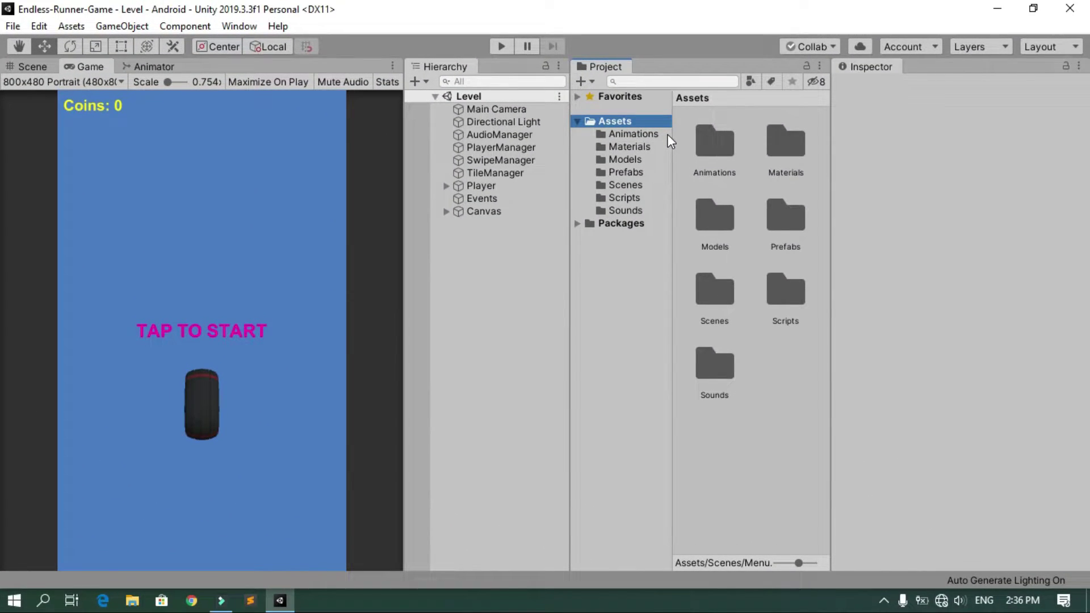
# Create a new scene named Menu in the Scenes folder and open it
pyautogui.click(636, 186)
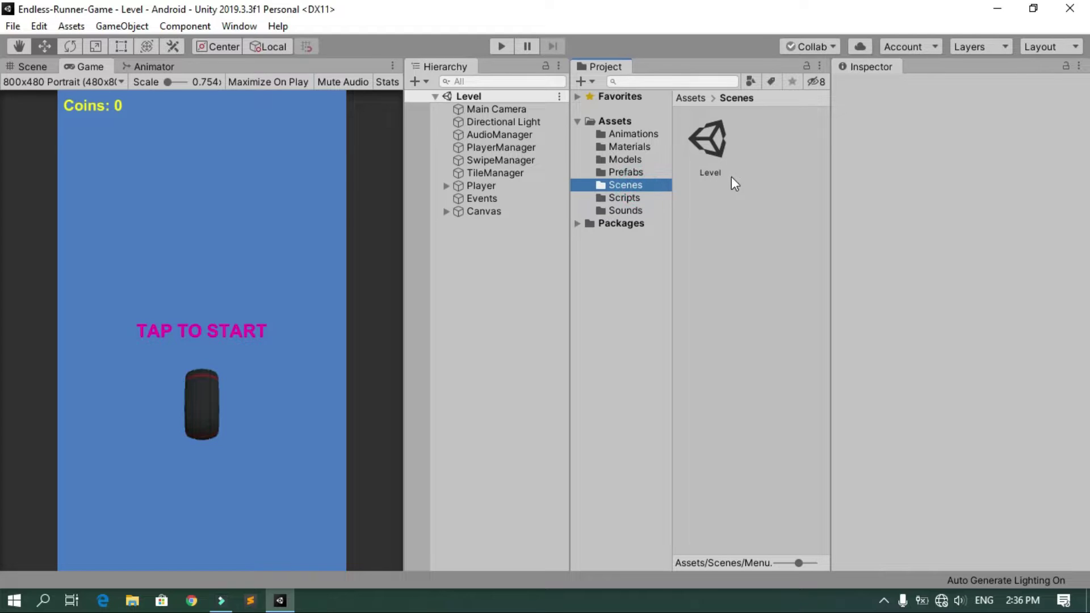
pyautogui.rightClick(743, 219)
pyautogui.moveTo(779, 202)
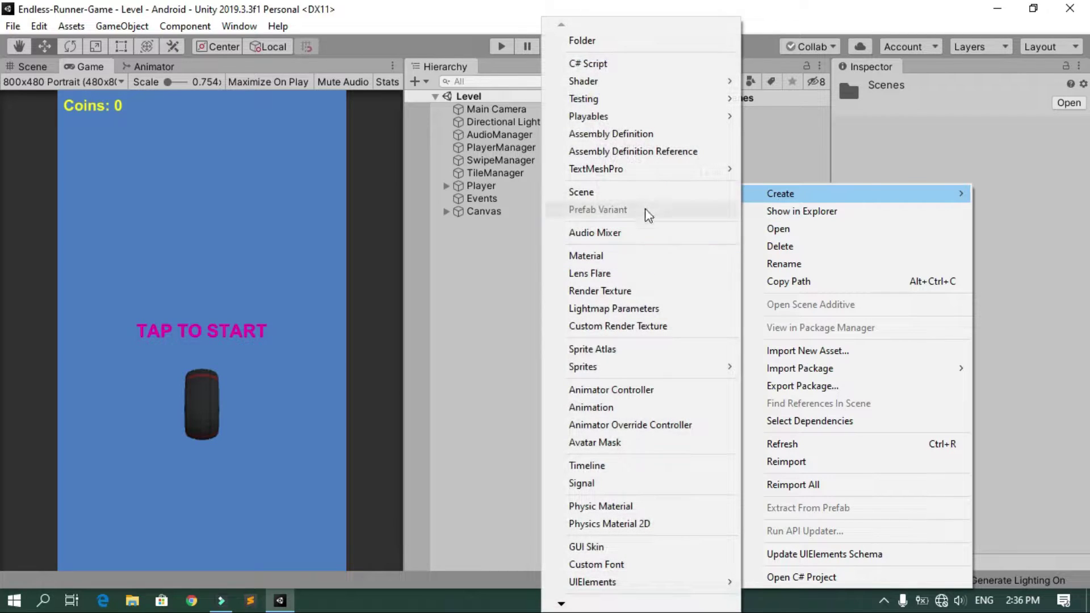
pyautogui.click(645, 193)
pyautogui.write('Menu')
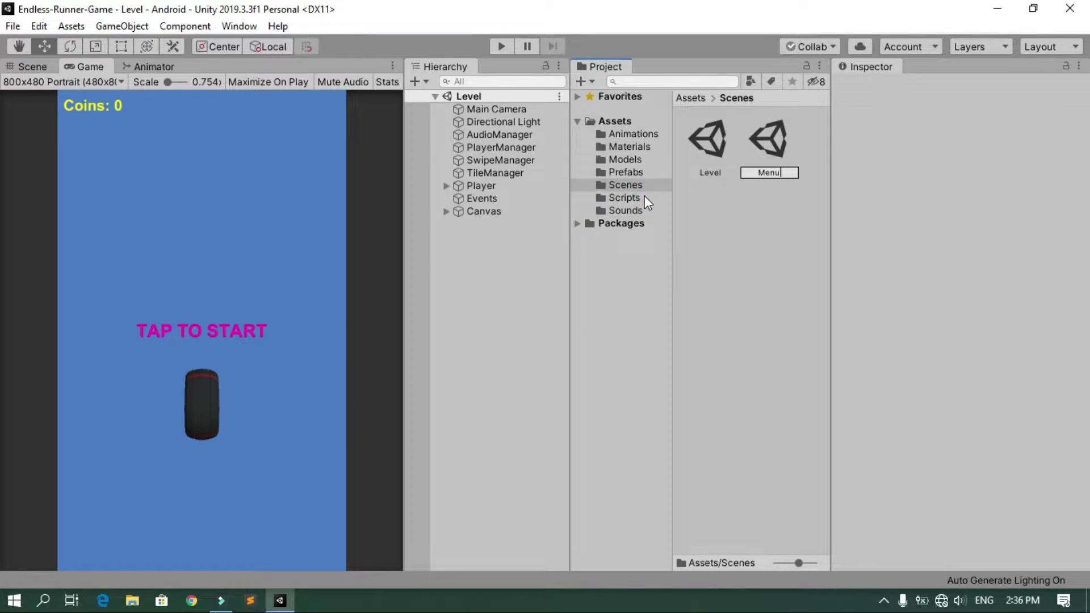
pyautogui.press('Return')
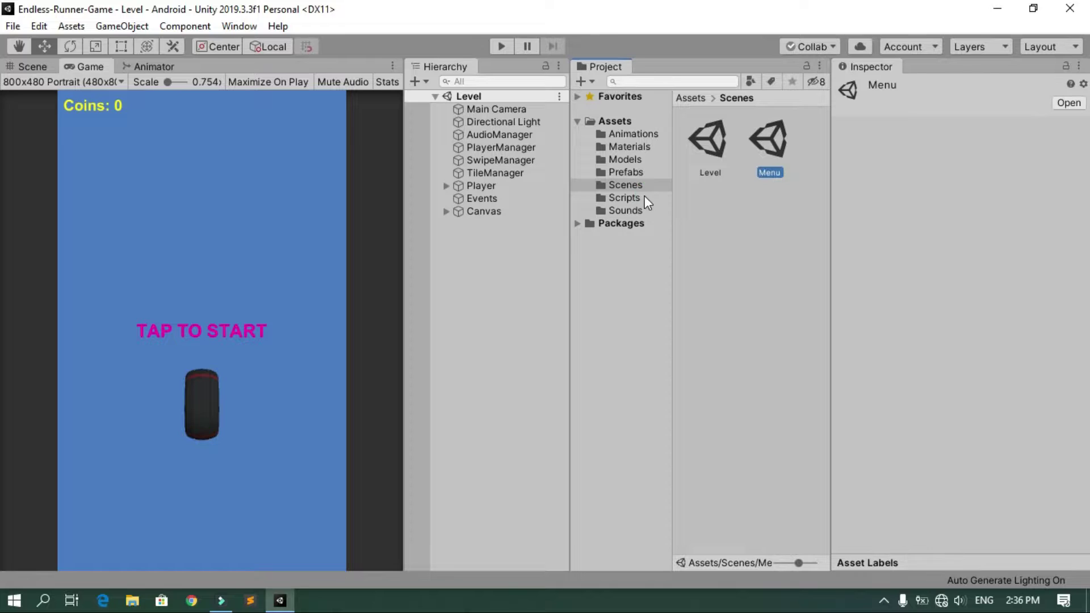
pyautogui.doubleClick(778, 145)
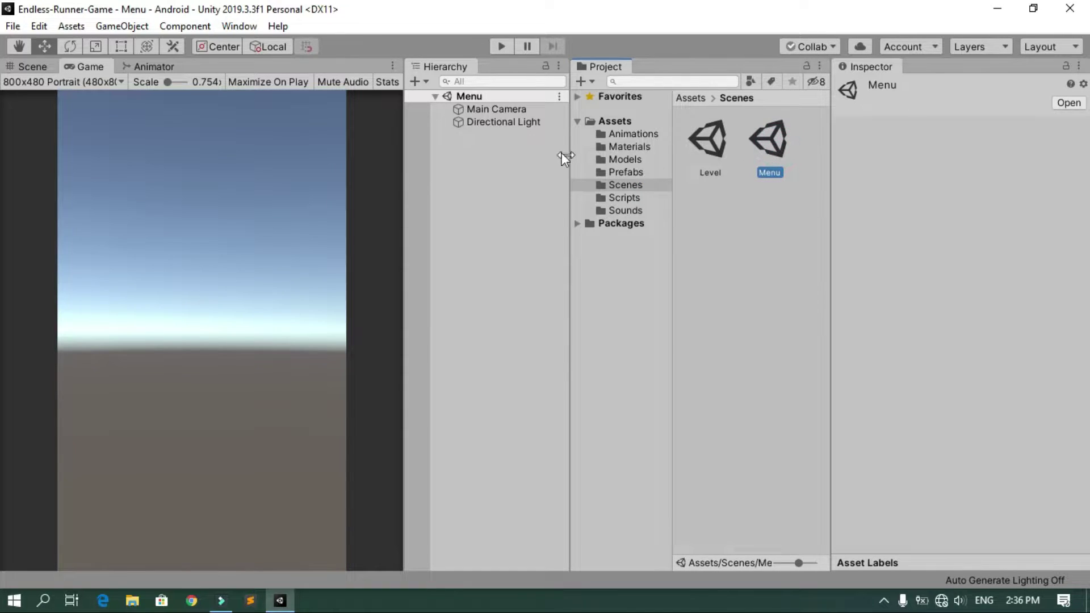
# Set the Main Camera's Clear Flags to Solid Color and its background to light blue 5396FF
pyautogui.click(540, 108)
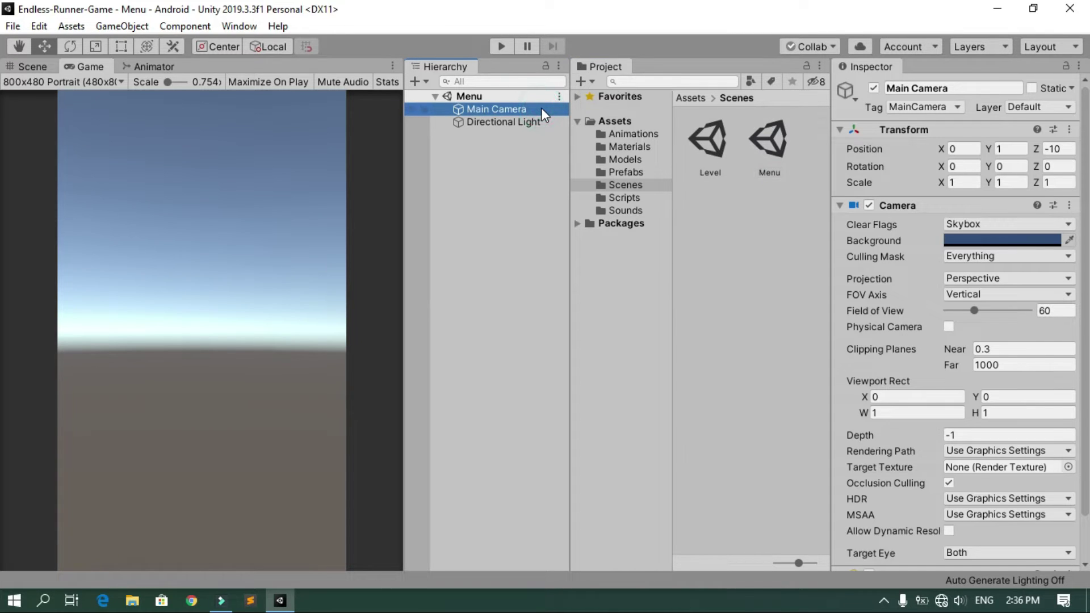
pyautogui.click(999, 225)
pyautogui.click(1003, 259)
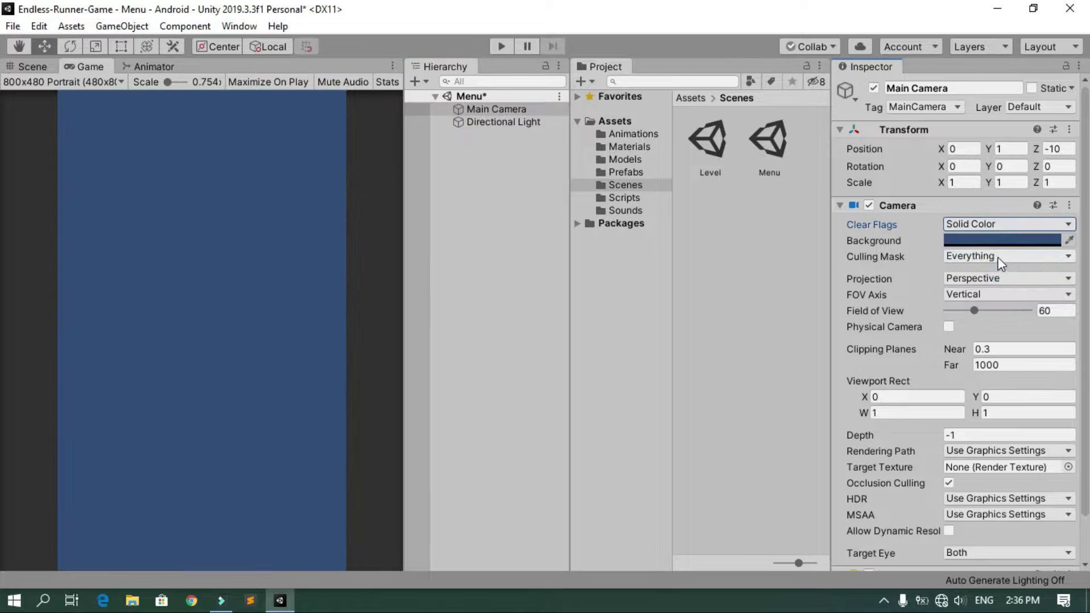
pyautogui.click(979, 239)
pyautogui.moveTo(760, 259); pyautogui.dragTo(754, 250)
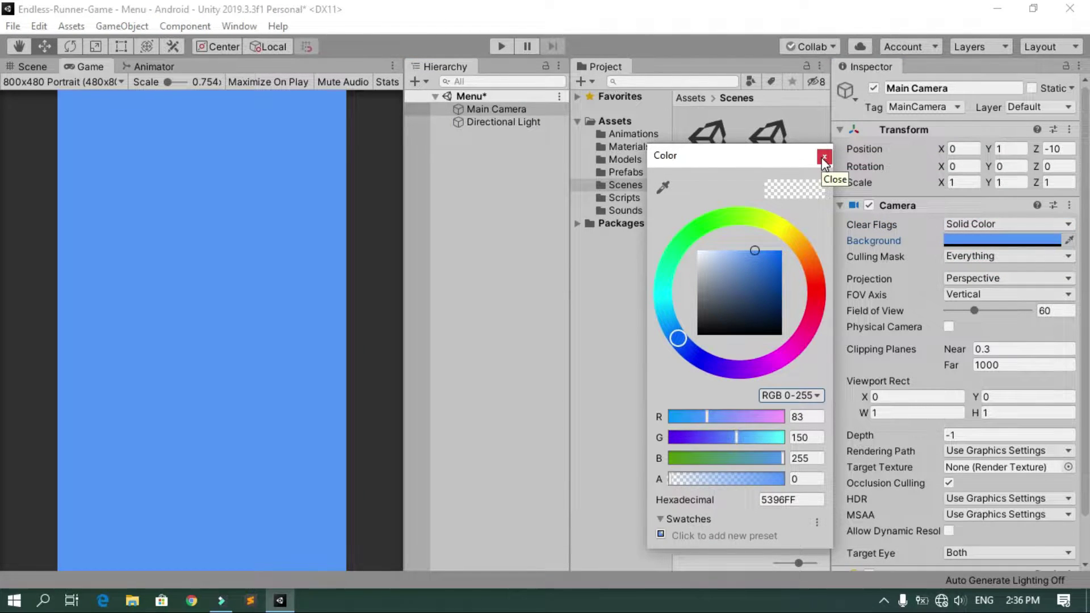
pyautogui.click(825, 158)
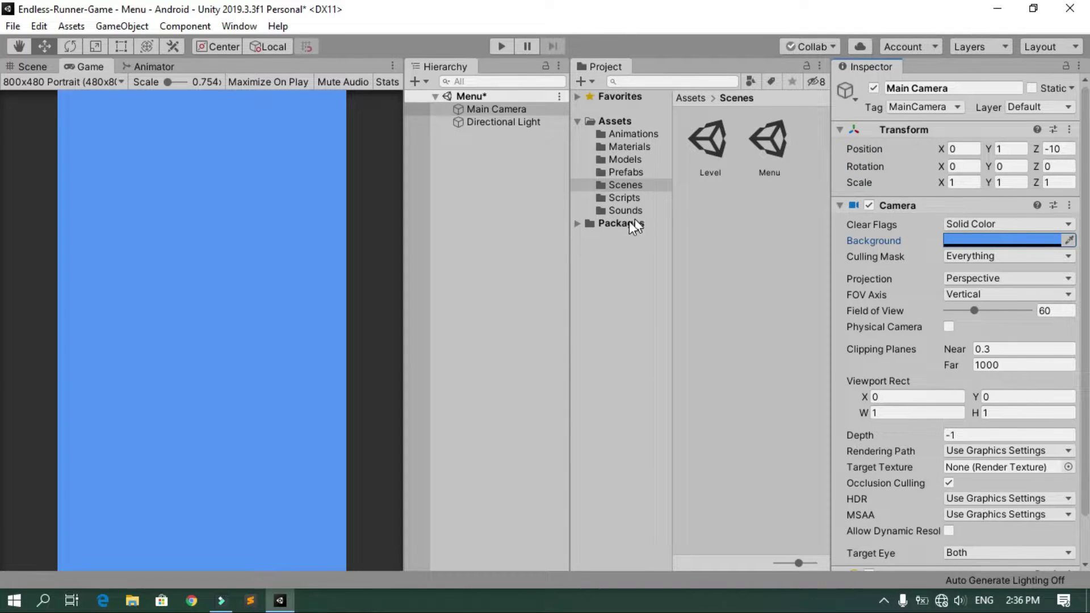
# Add the Tile 6 prefab to the scene and frame it with the Main Camera at Y 10, Z -20 and X rotation 30
pyautogui.click(625, 172)
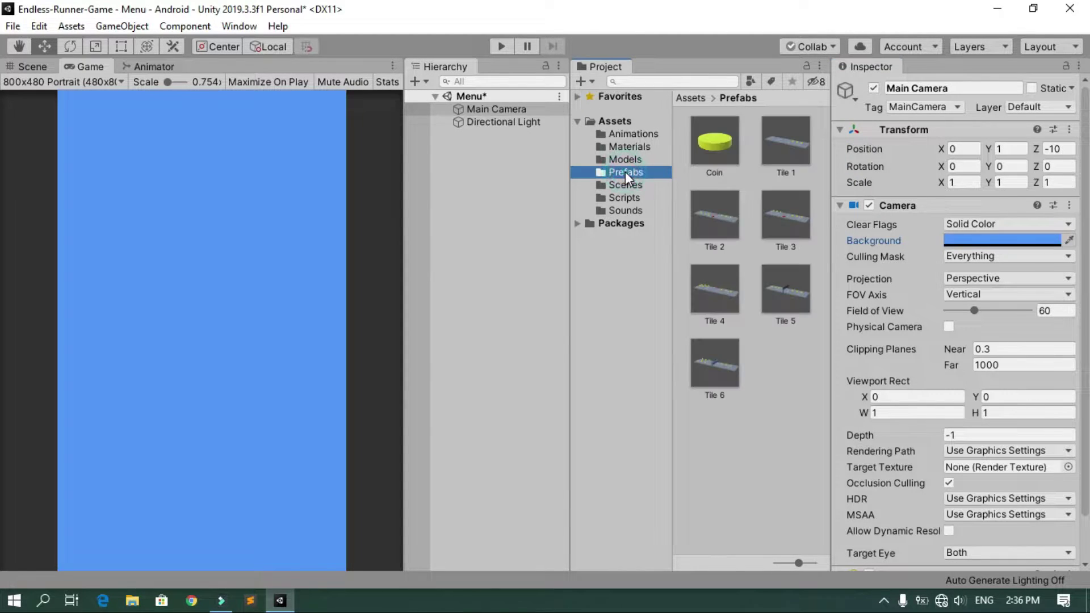
pyautogui.moveTo(717, 378); pyautogui.dragTo(493, 288)
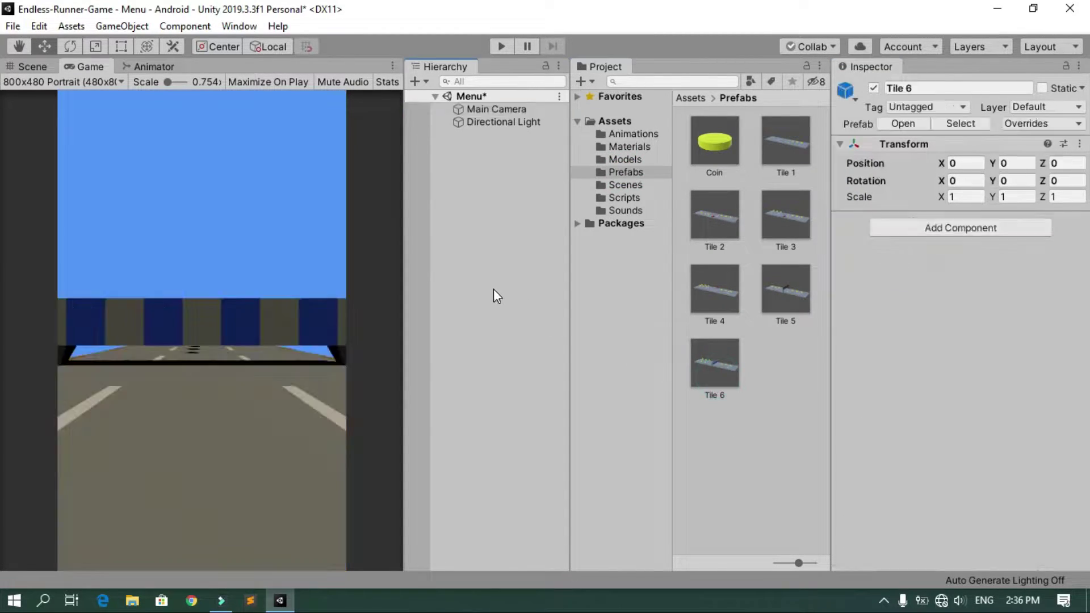
pyautogui.click(527, 110)
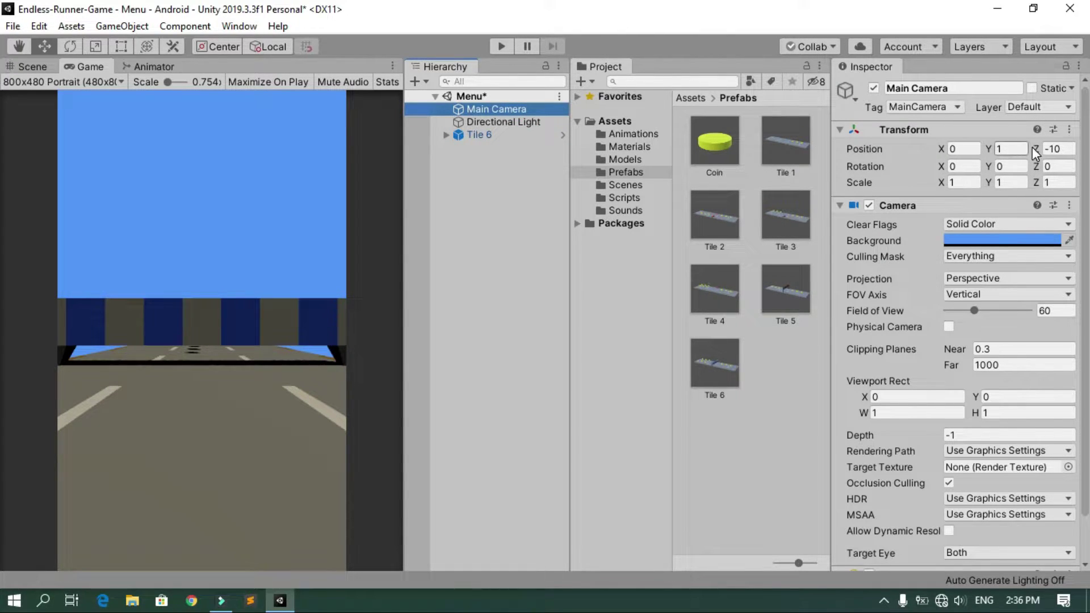
pyautogui.click(1072, 148)
pyautogui.write('-20')
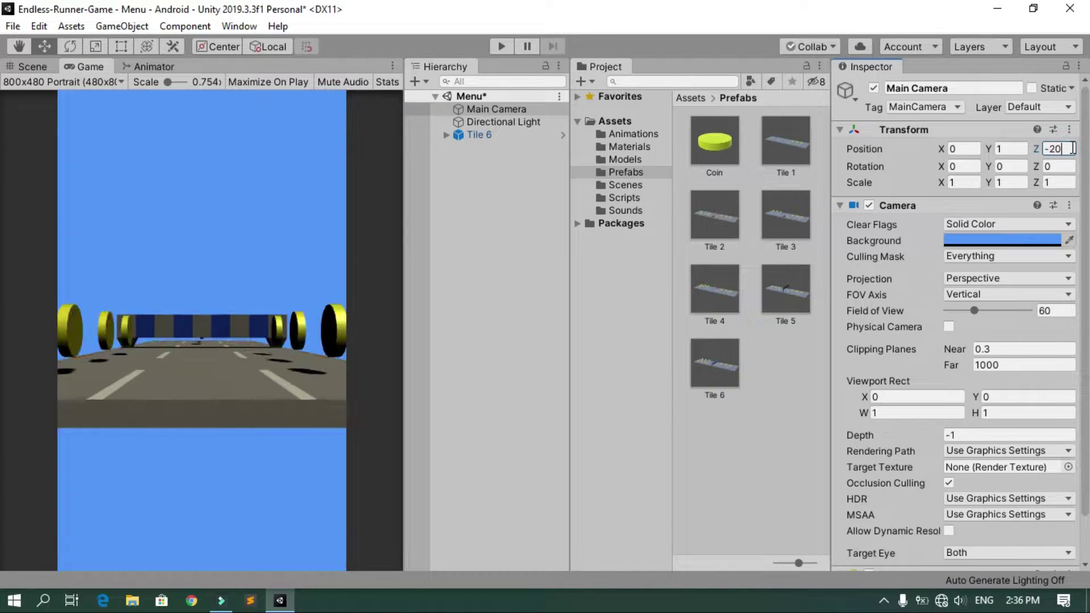
pyautogui.click(970, 167)
pyautogui.write('30')
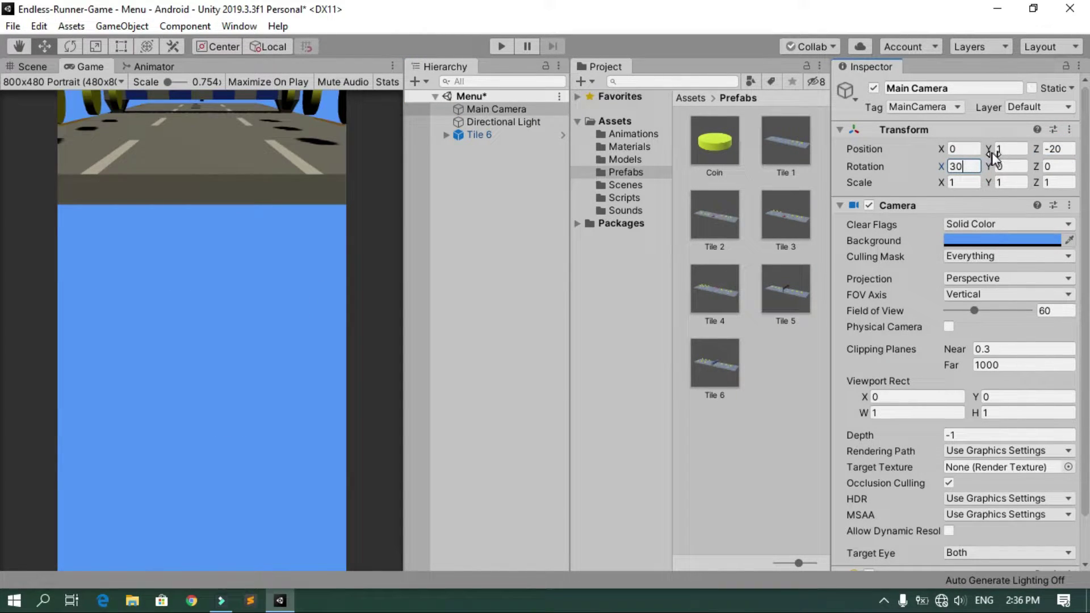
pyautogui.moveTo(992, 155); pyautogui.dragTo(106, 175)
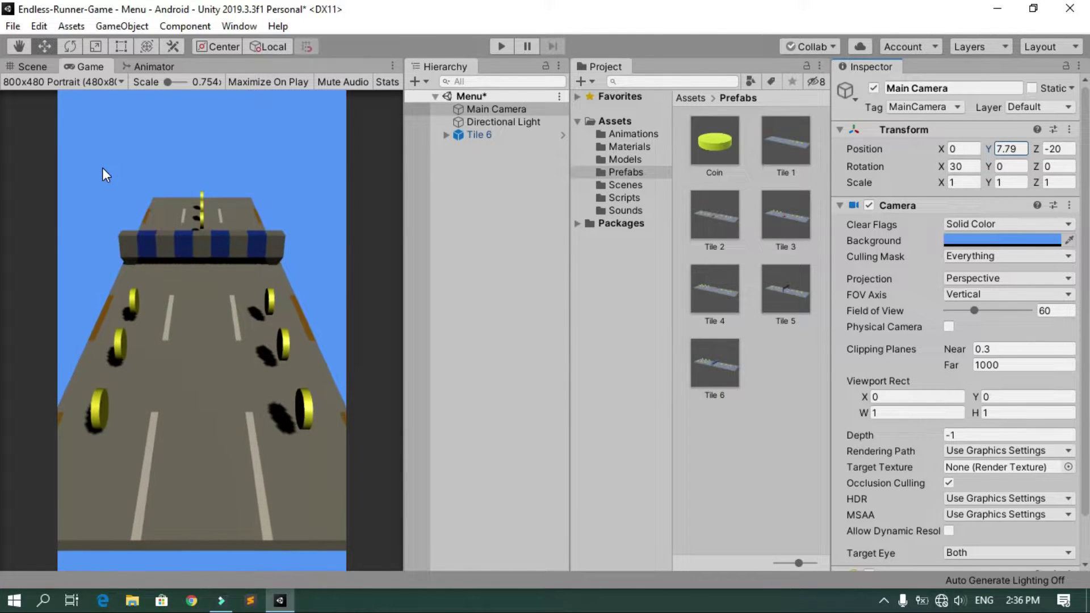
pyautogui.click(1010, 148)
pyautogui.write('10')
pyautogui.press('Return')
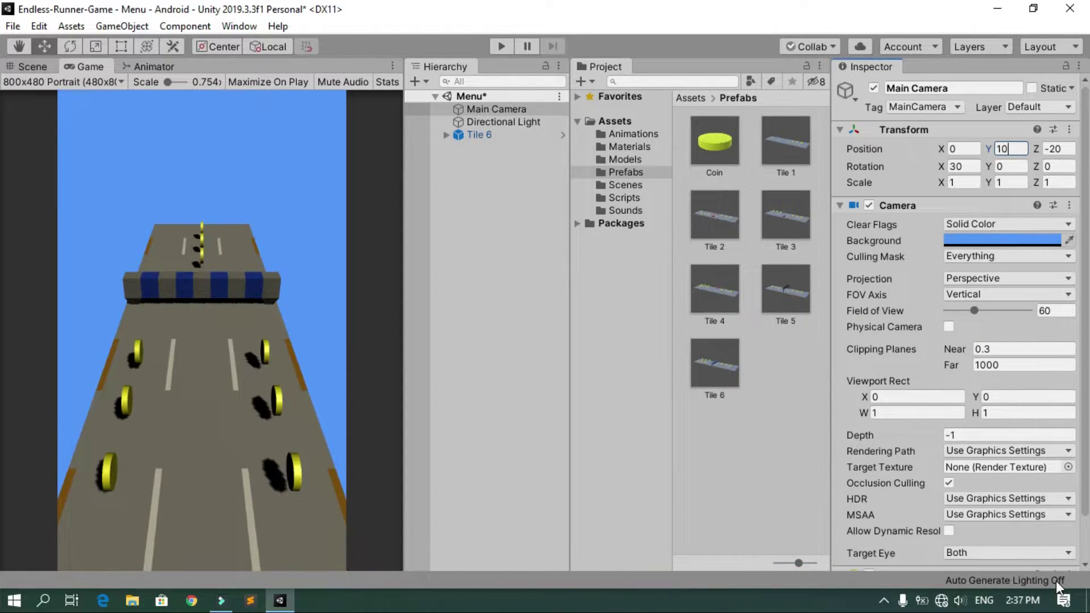
# Enable Auto Generate in the scene's Lighting Settings and close them
pyautogui.click(234, 33)
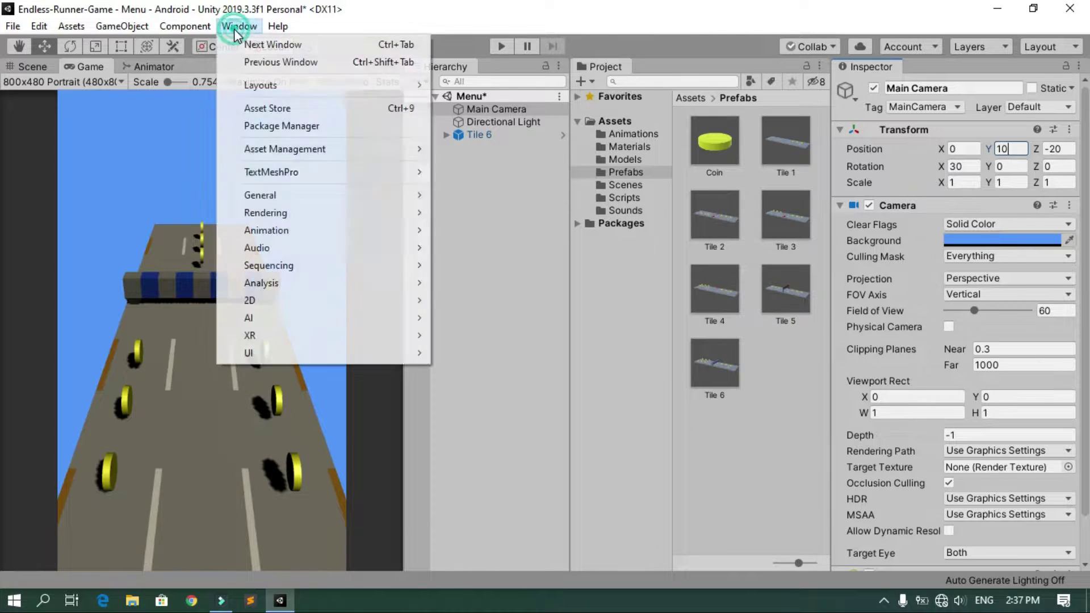
pyautogui.moveTo(311, 220)
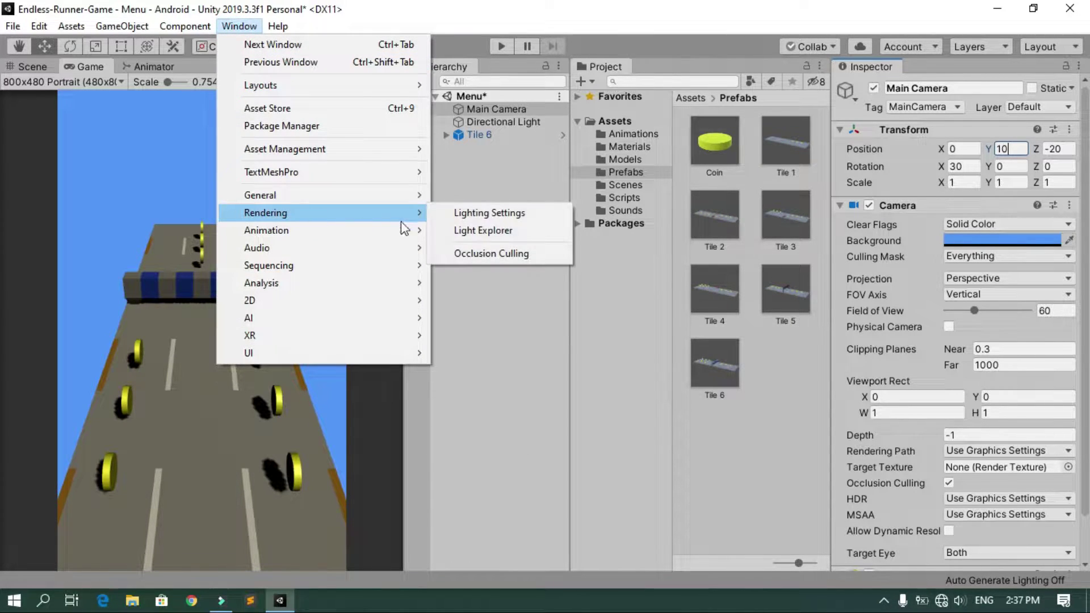
pyautogui.click(483, 215)
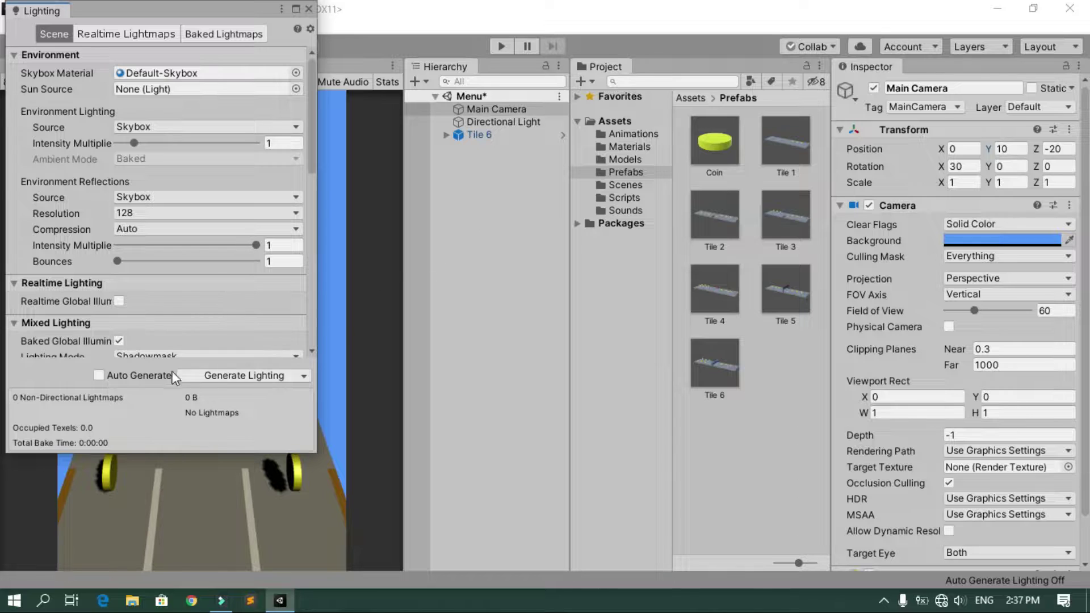
pyautogui.click(129, 375)
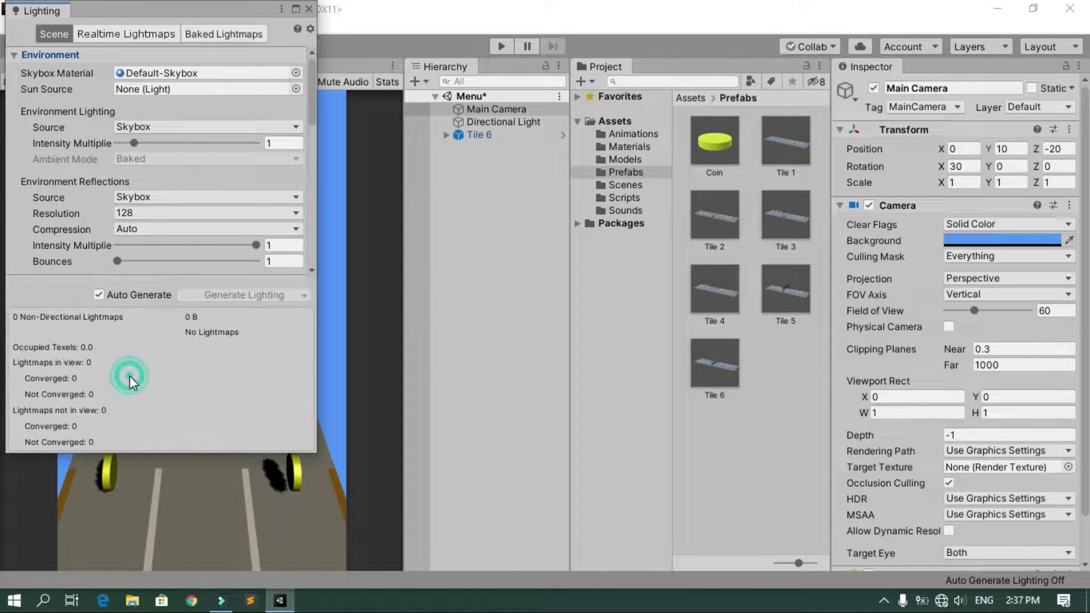
pyautogui.click(308, 9)
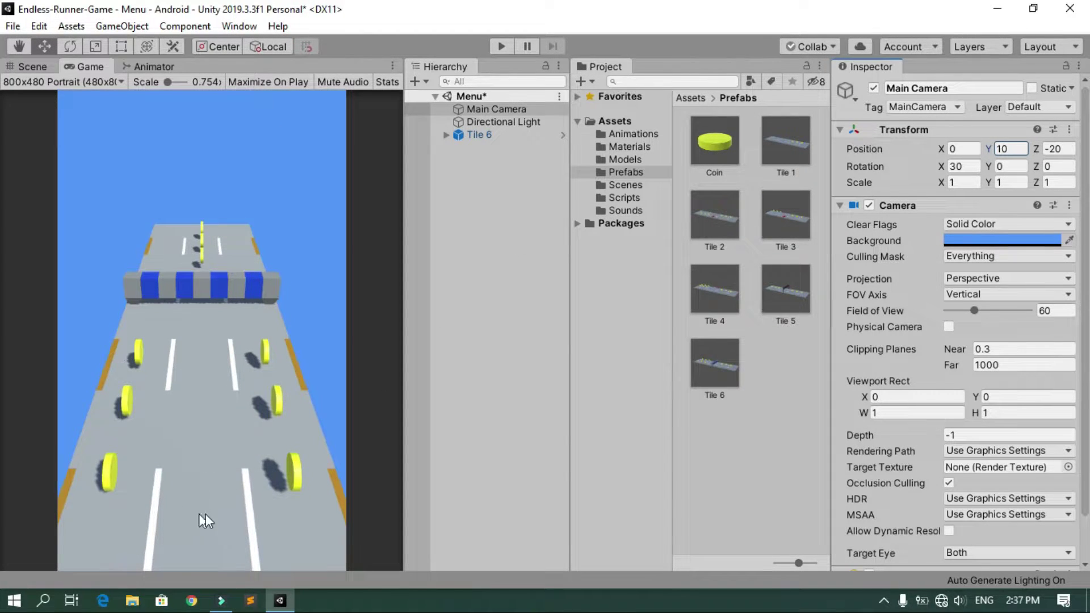
# Add the Wheel model to the scene and set its position to Y 1, Z -10 and its Y rotation to 30
pyautogui.click(646, 161)
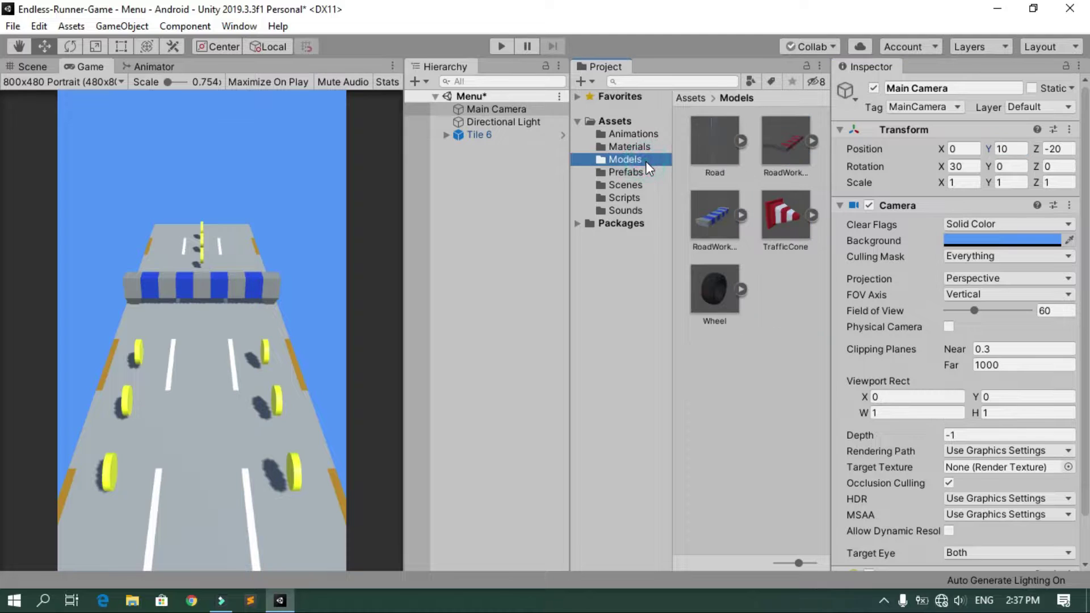
pyautogui.moveTo(720, 287); pyautogui.dragTo(491, 220)
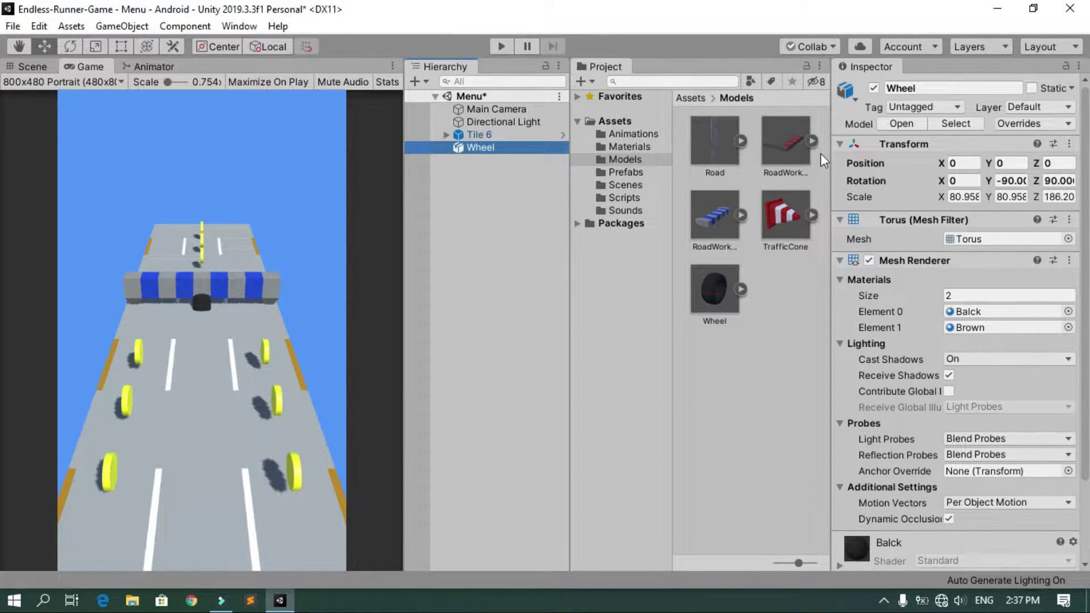
pyautogui.click(1011, 164)
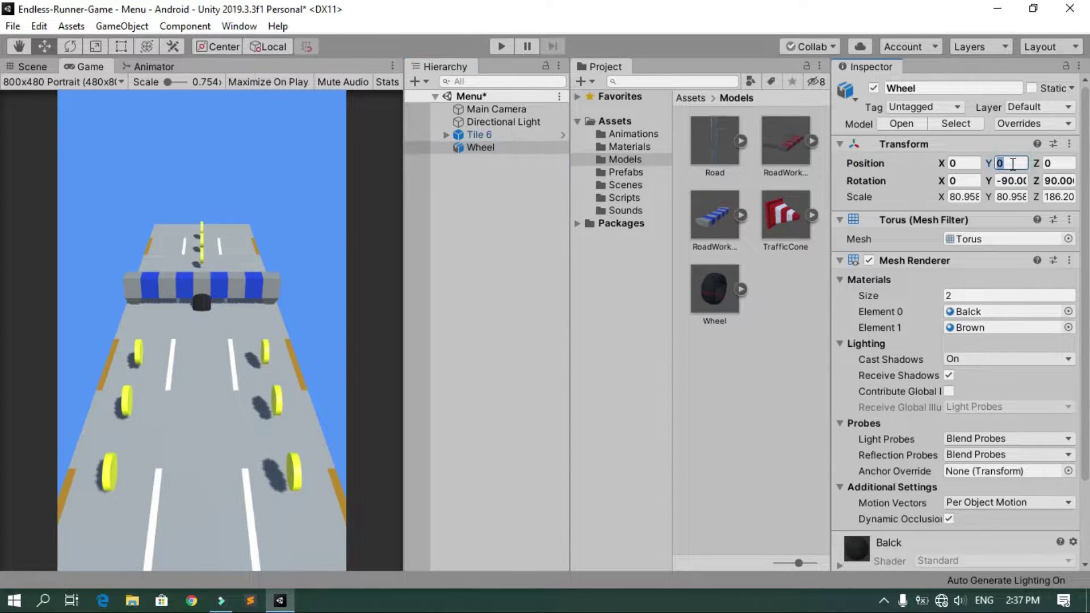
pyautogui.write('1')
pyautogui.moveTo(1038, 164); pyautogui.dragTo(806, 168)
pyautogui.doubleClick(1059, 163)
pyautogui.write('-10')
pyautogui.doubleClick(1010, 179)
pyautogui.write('30')
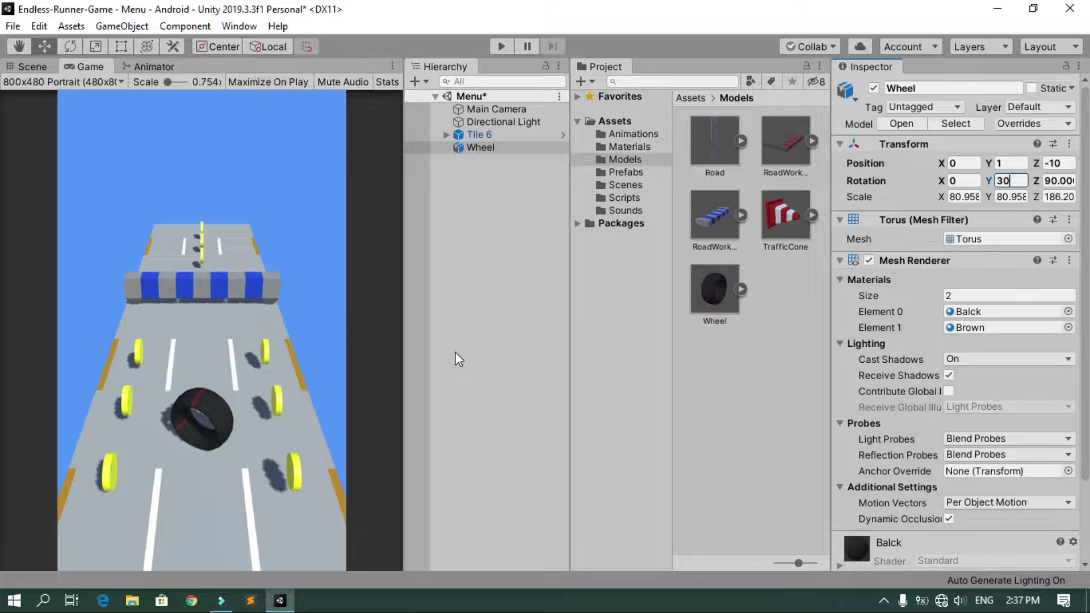
# Create a UI Button in the scene and set its height to 50
pyautogui.click(488, 206)
pyautogui.rightClick(488, 206)
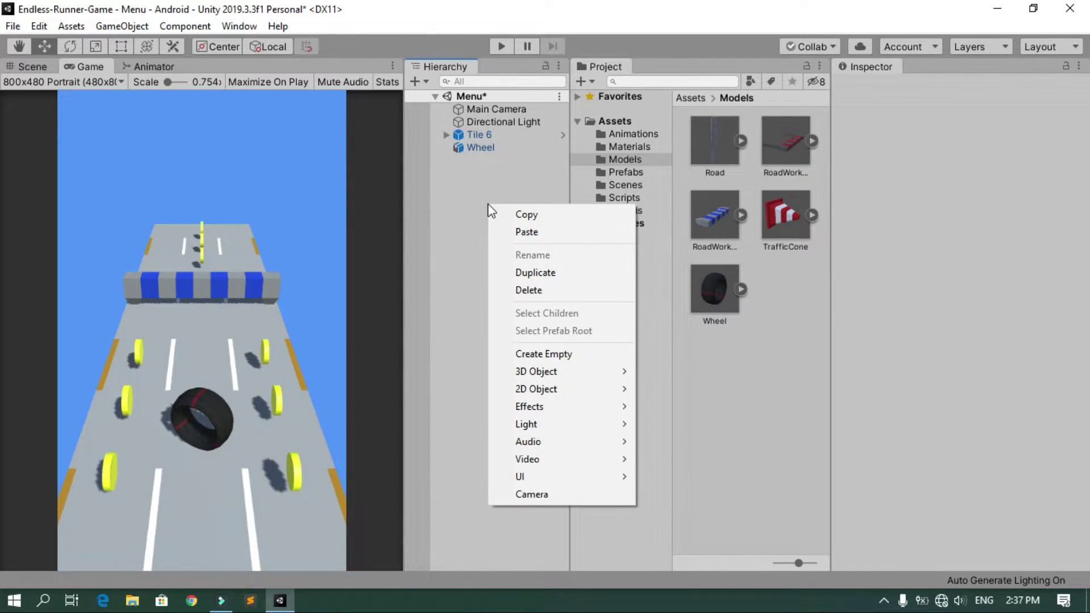
pyautogui.moveTo(584, 479)
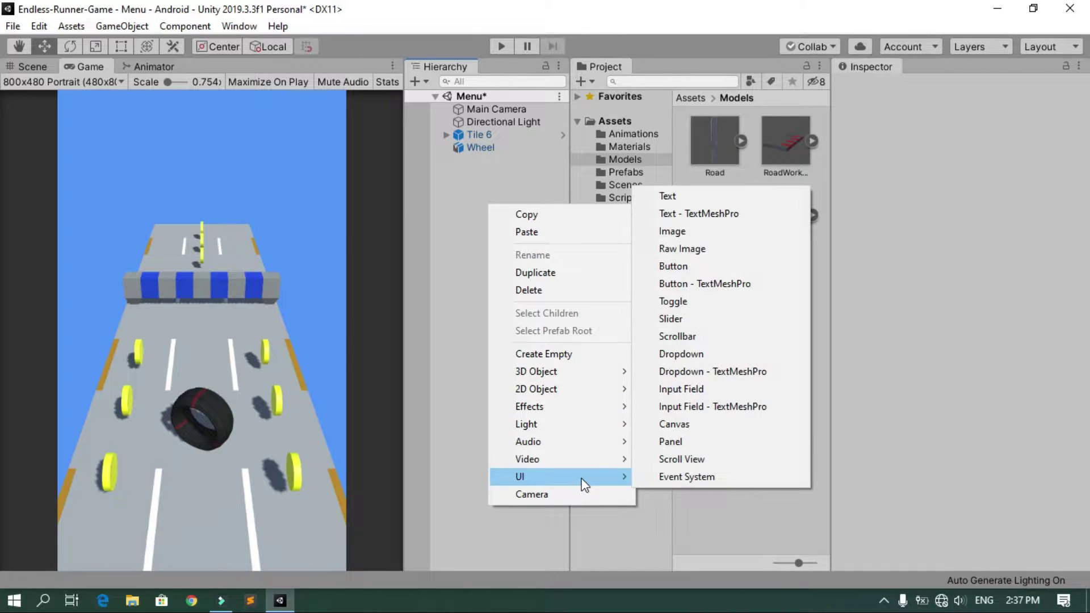
pyautogui.click(688, 270)
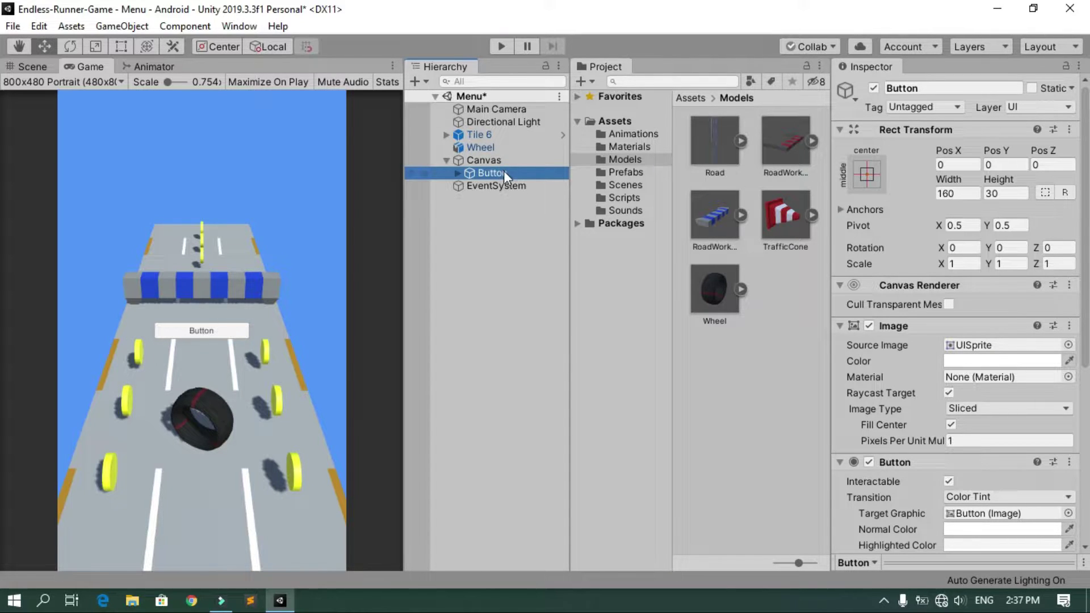
pyautogui.click(1008, 193)
pyautogui.write('50')
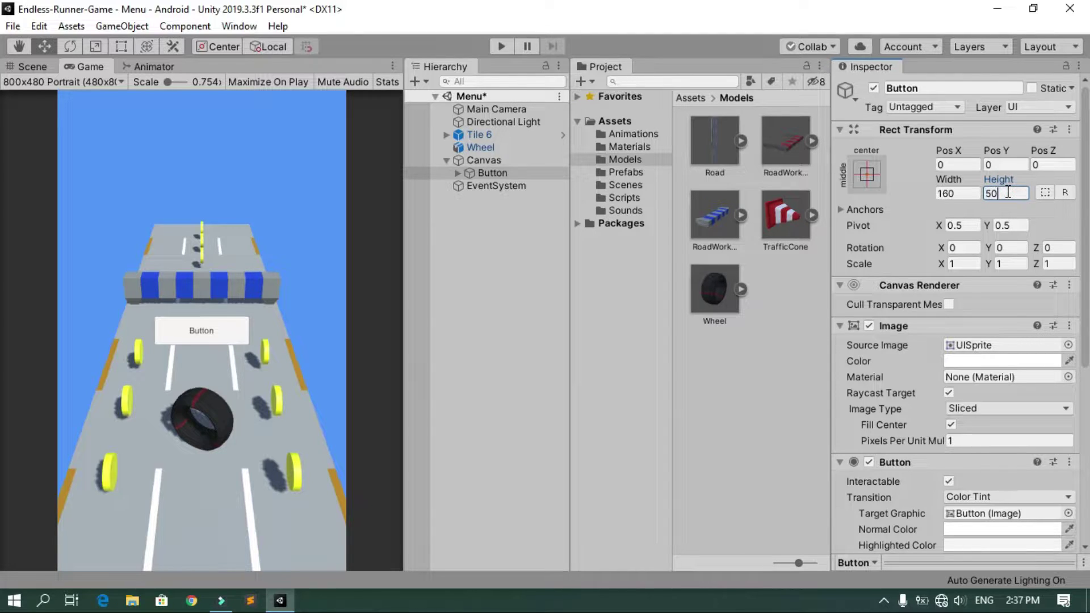
# Change the button's text to PLAY in Bold style with font size 20
pyautogui.click(457, 176)
pyautogui.click(501, 186)
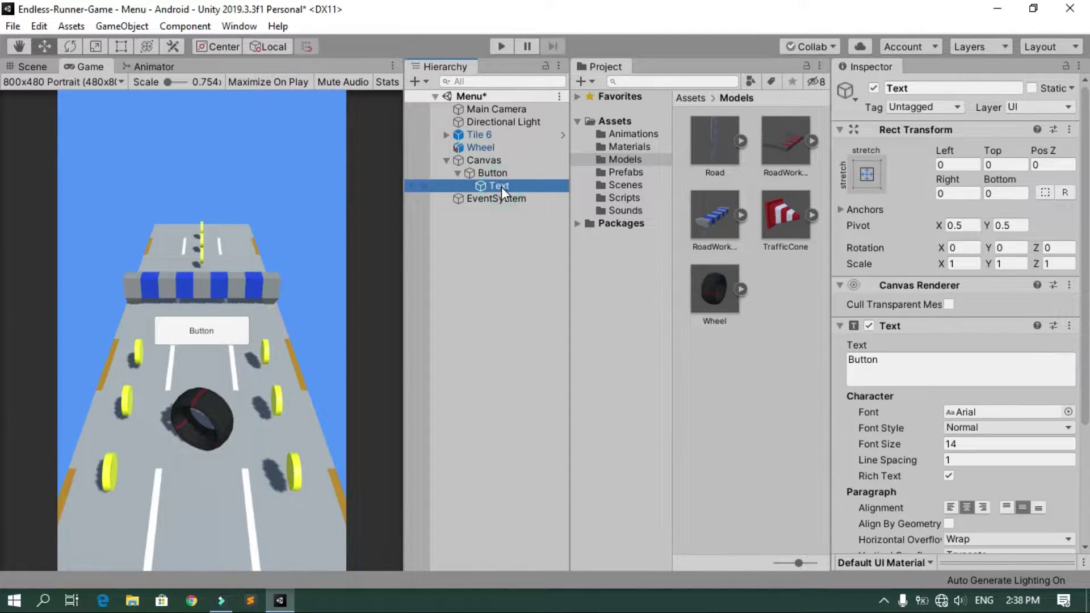
pyautogui.click(903, 369)
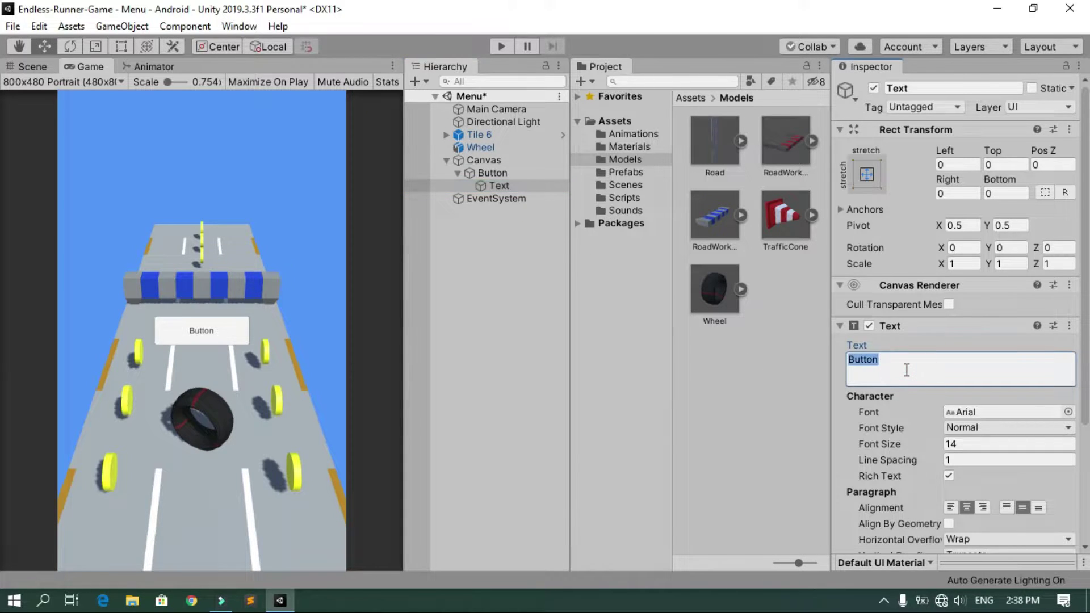
pyautogui.write('PLAY')
pyautogui.click(1006, 427)
pyautogui.click(1002, 461)
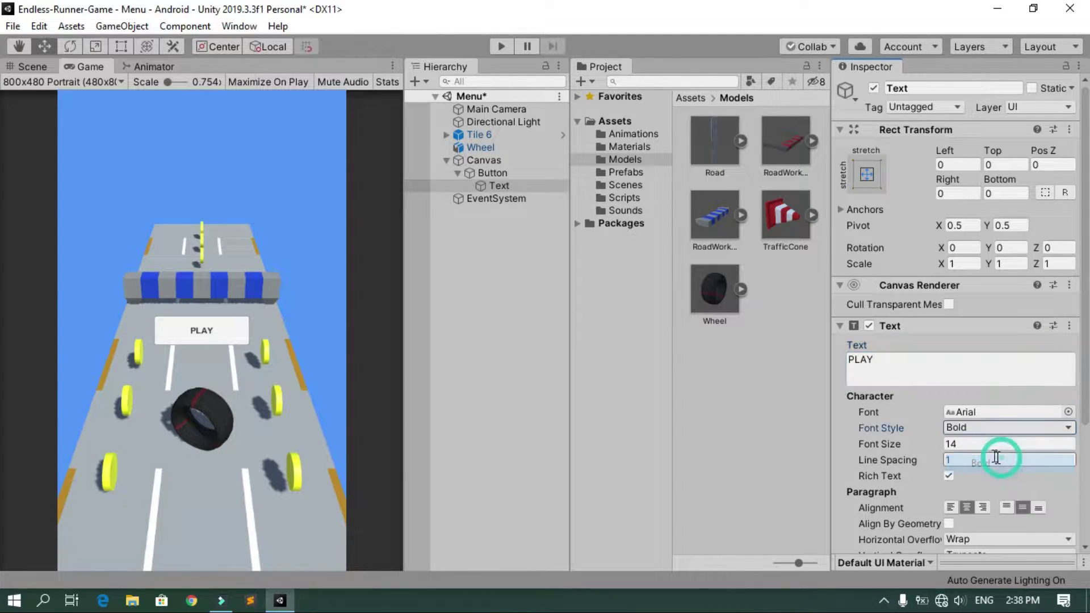
pyautogui.click(979, 445)
pyautogui.write('20')
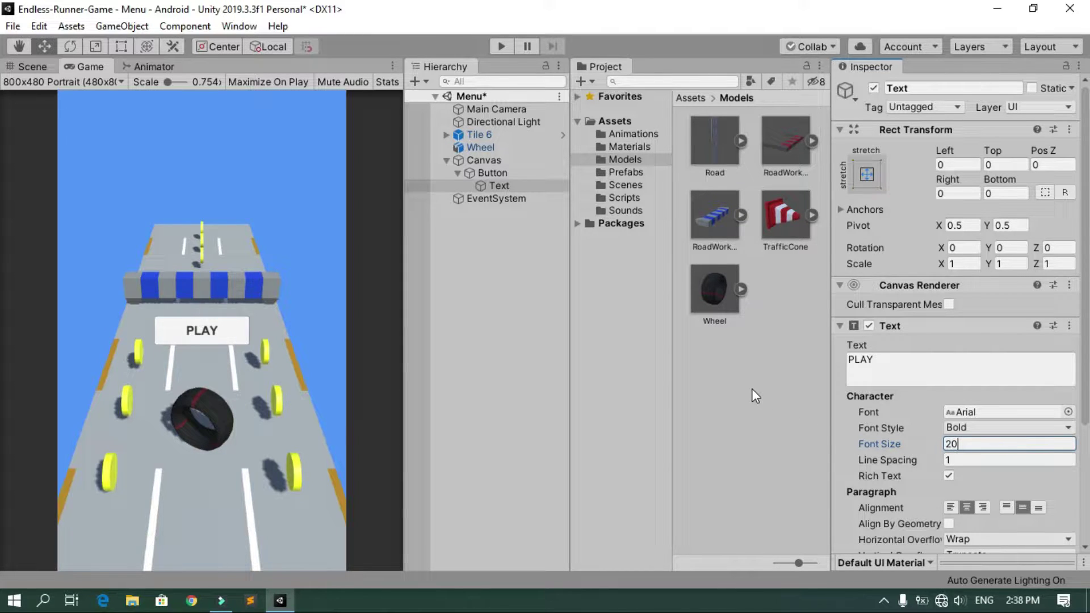
# Rename the canvas's Button object to PlayButton
pyautogui.click(489, 171)
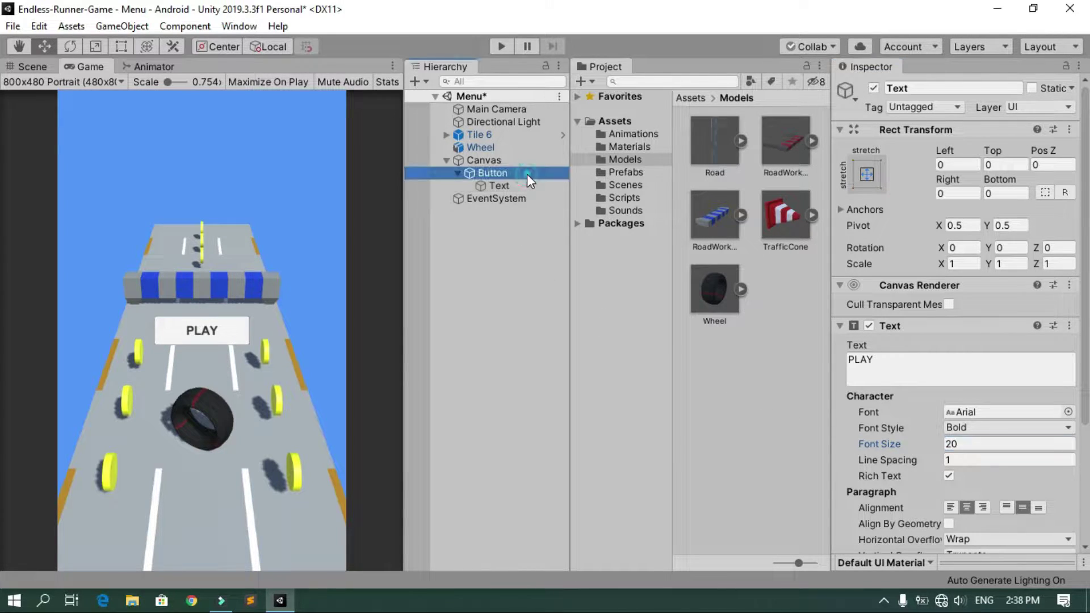
pyautogui.click(488, 169)
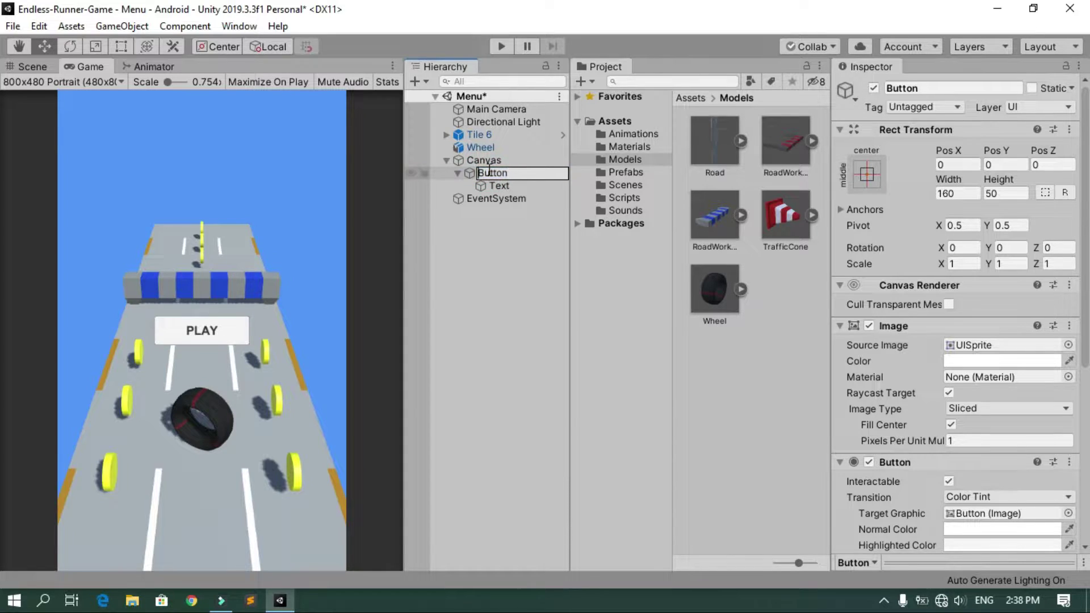
pyautogui.write('Play')
pyautogui.press('Return')
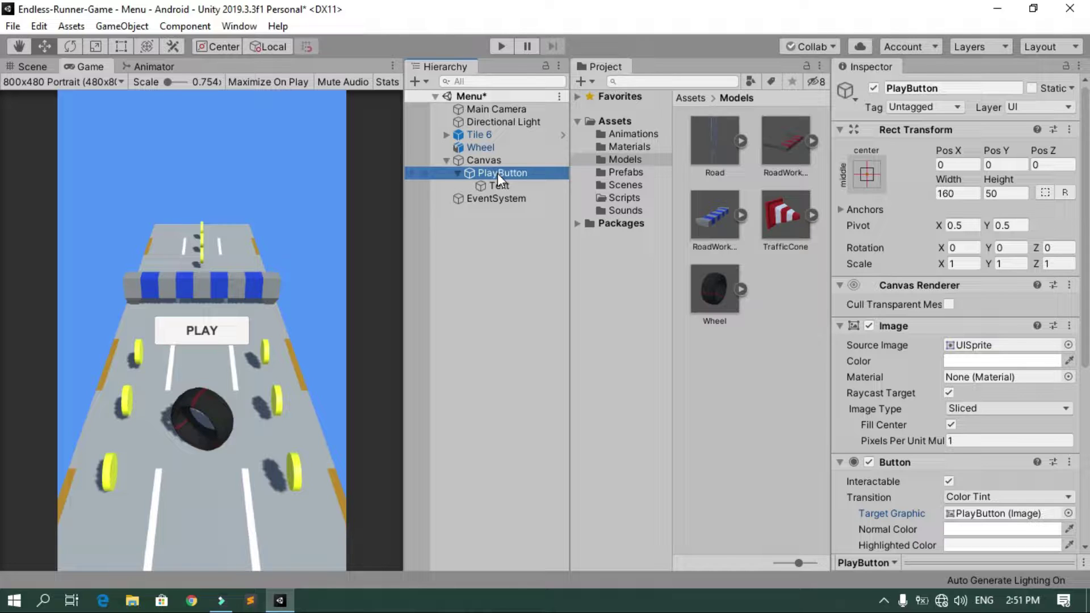
# Import Button Highlighted.png, Button Pressed.png and Button Normal.png from the desktop into the Unity project's Assets folder
pyautogui.click(990, 8)
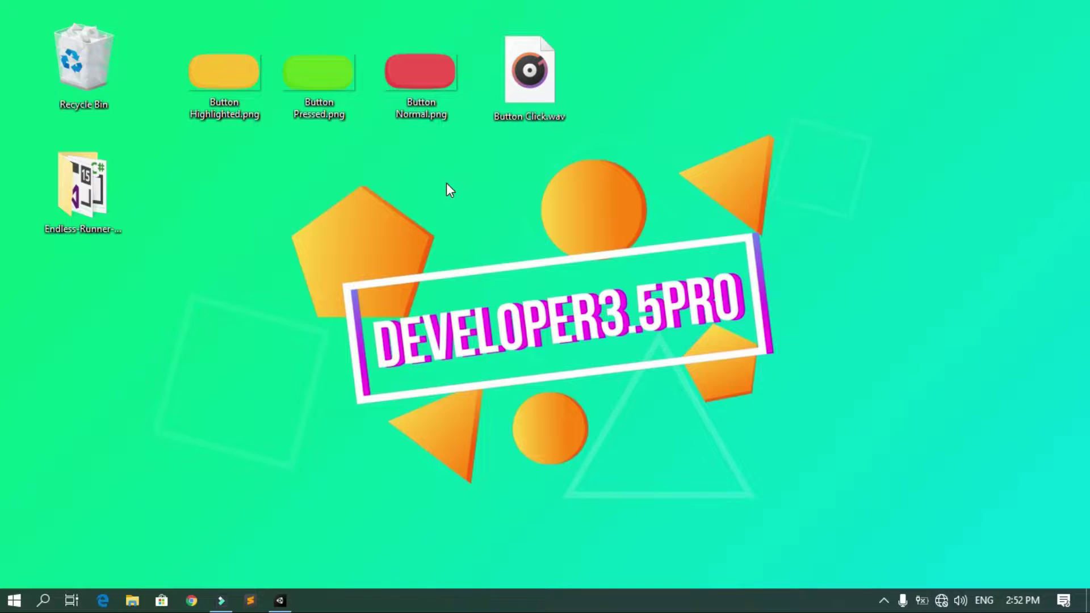
pyautogui.moveTo(447, 183); pyautogui.dragTo(135, 23)
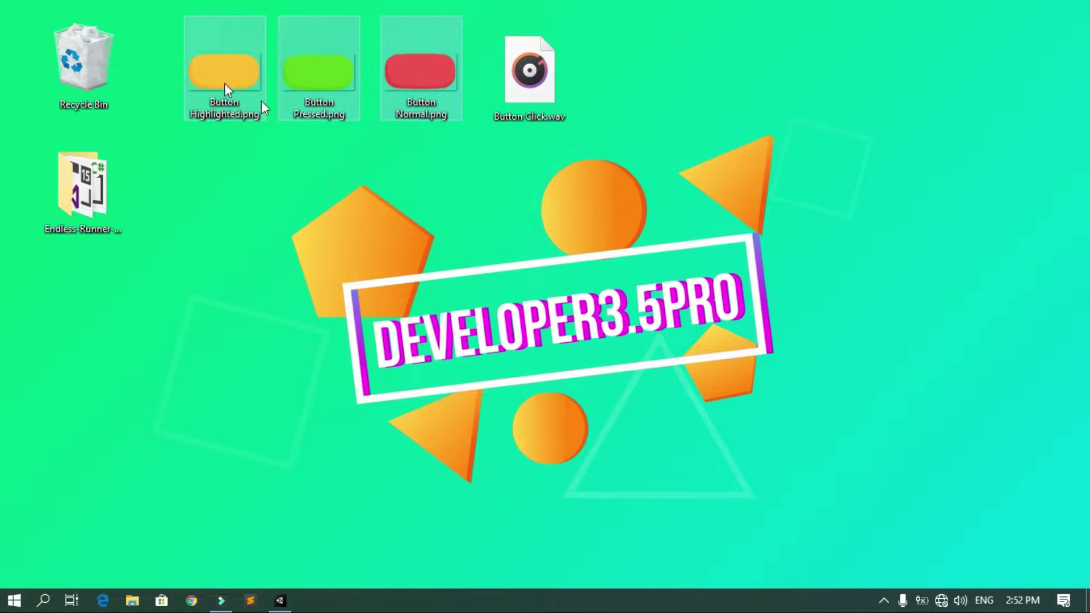
pyautogui.moveTo(415, 88); pyautogui.dragTo(613, 123)
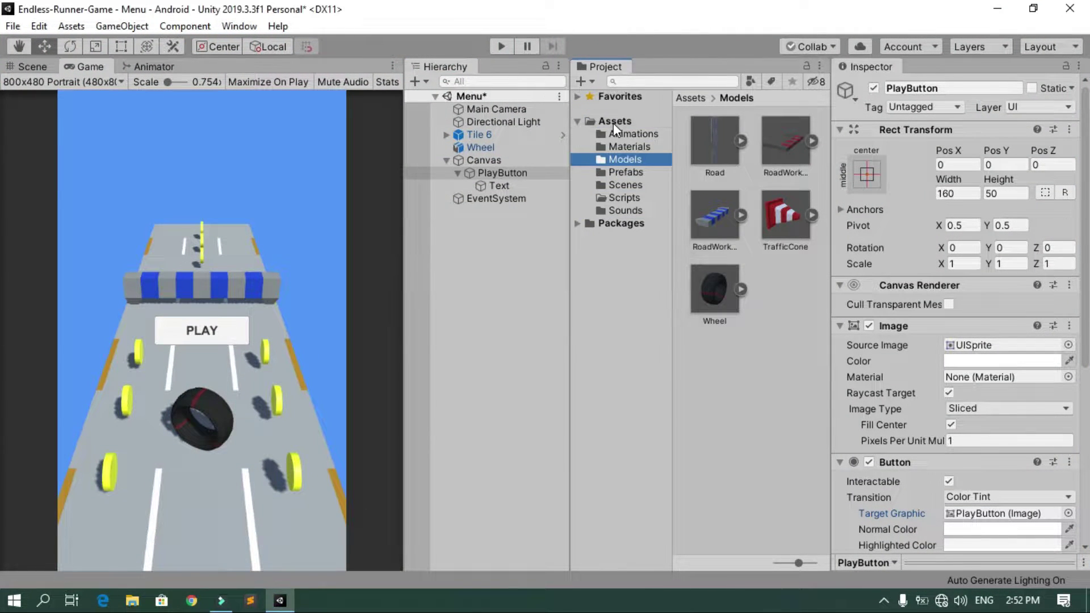
# Create a new folder named GUI in the project's Assets folder
pyautogui.click(614, 123)
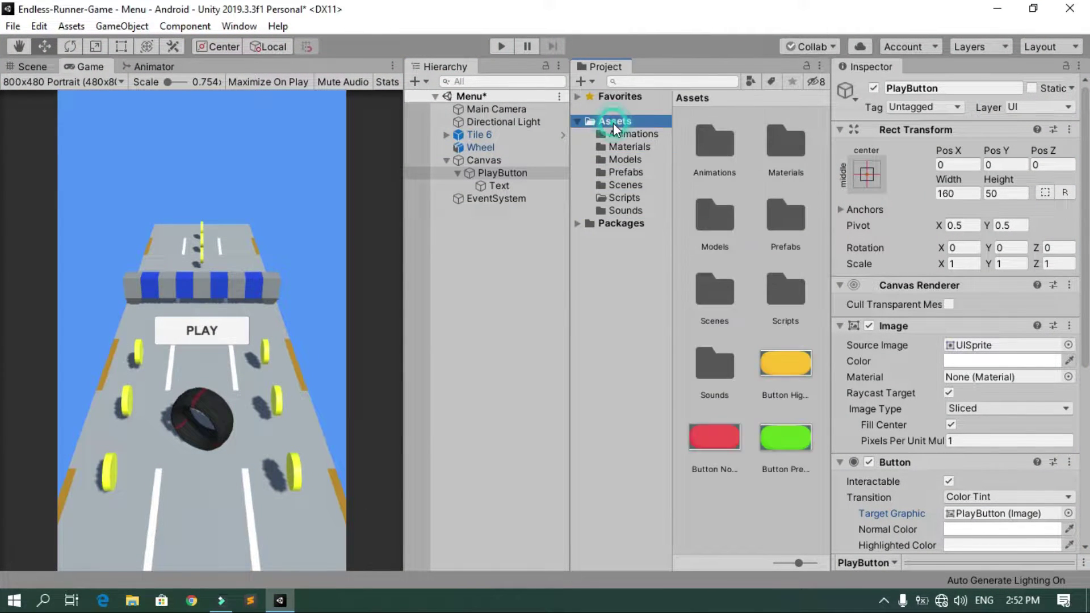
pyautogui.rightClick(730, 518)
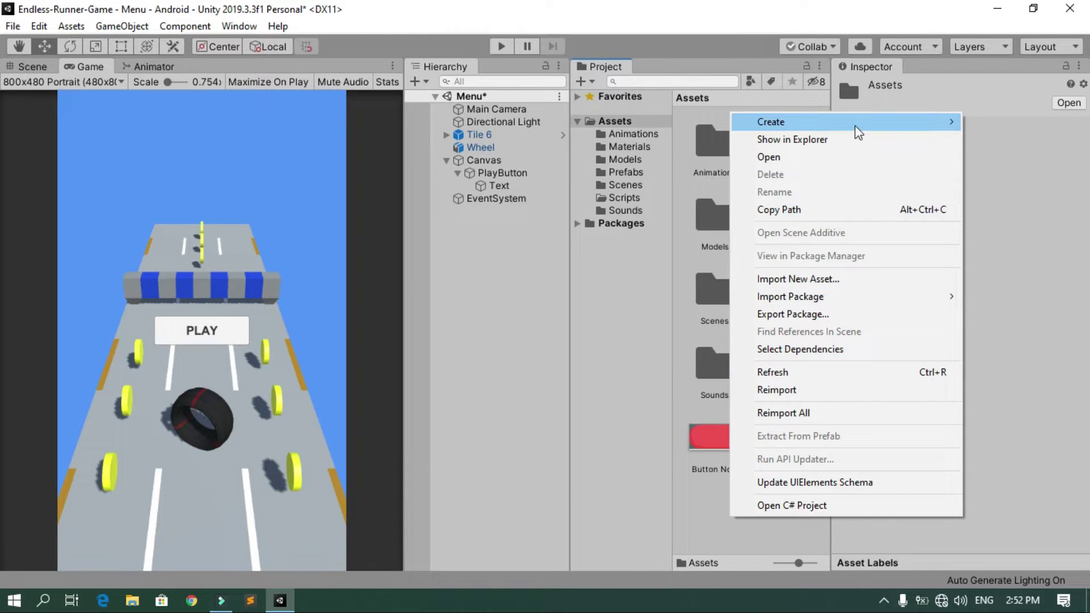
pyautogui.moveTo(859, 132)
pyautogui.click(653, 38)
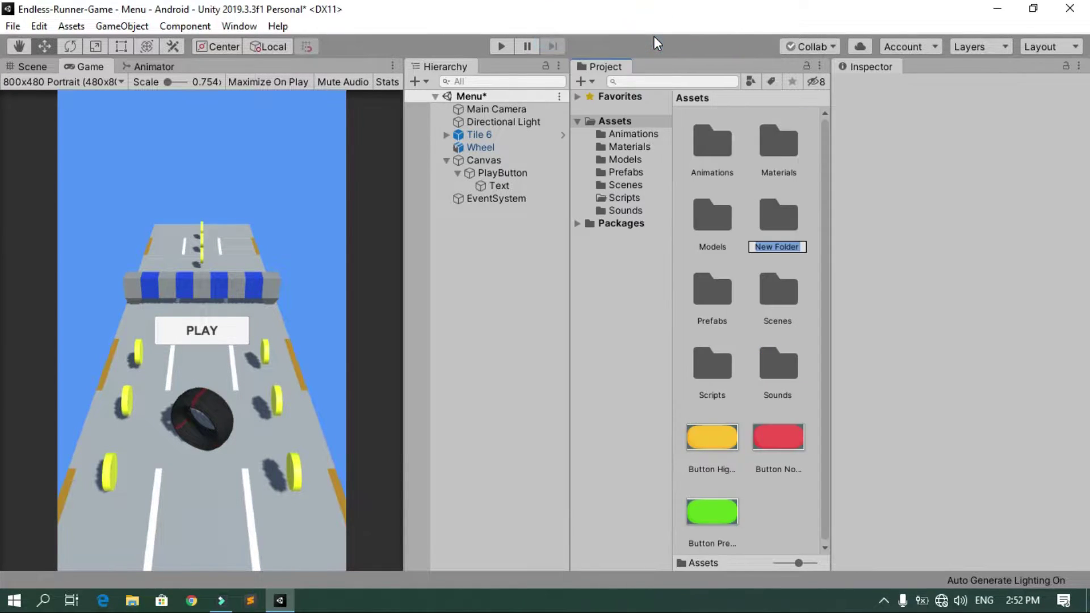
pyautogui.write('GUI')
pyautogui.press('Return')
# Move the three imported button images from Assets into the GUI folder
pyautogui.click(761, 431)
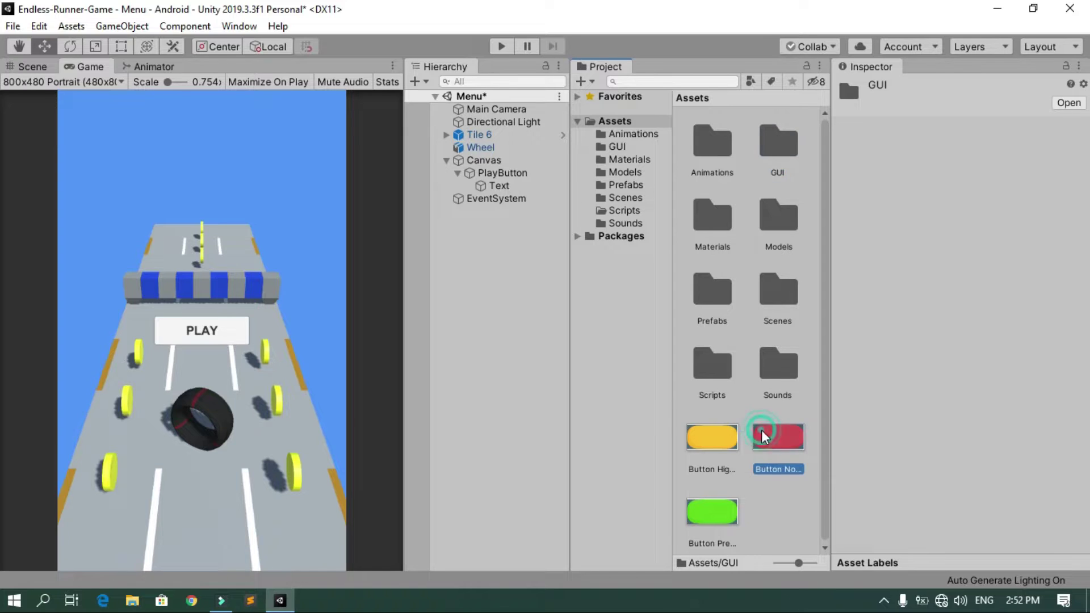
pyautogui.keyDown('ctrl'); pyautogui.click(700, 442); pyautogui.keyUp('ctrl')
pyautogui.keyDown('ctrl'); pyautogui.click(722, 511); pyautogui.keyUp('ctrl')
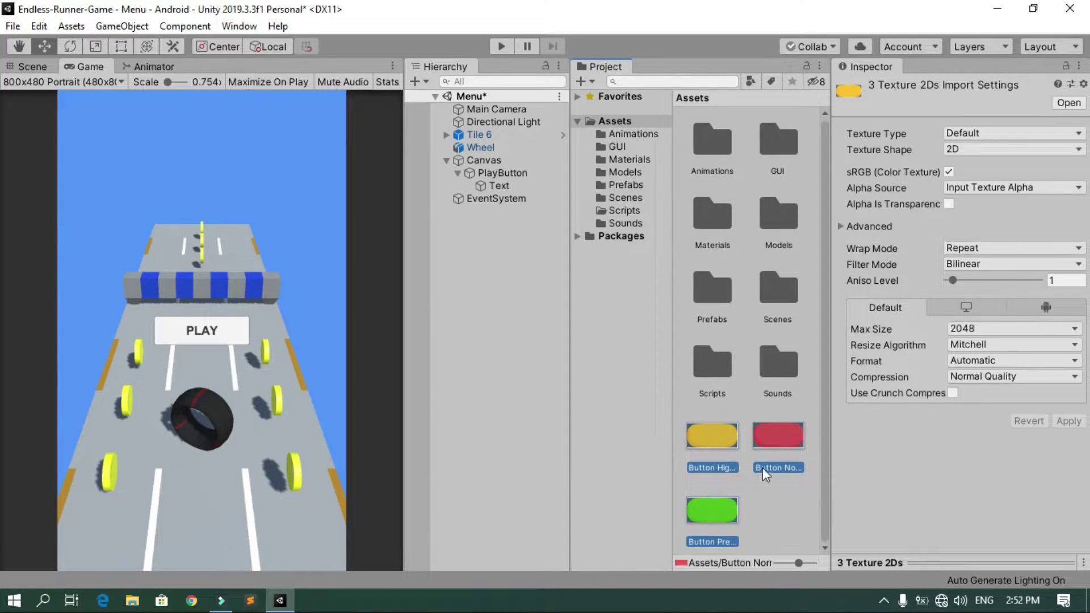
pyautogui.moveTo(772, 445); pyautogui.dragTo(783, 136)
# Set the texture type of all three button images in the GUI folder to Sprite (2D and UI) and apply it
pyautogui.doubleClick(782, 139)
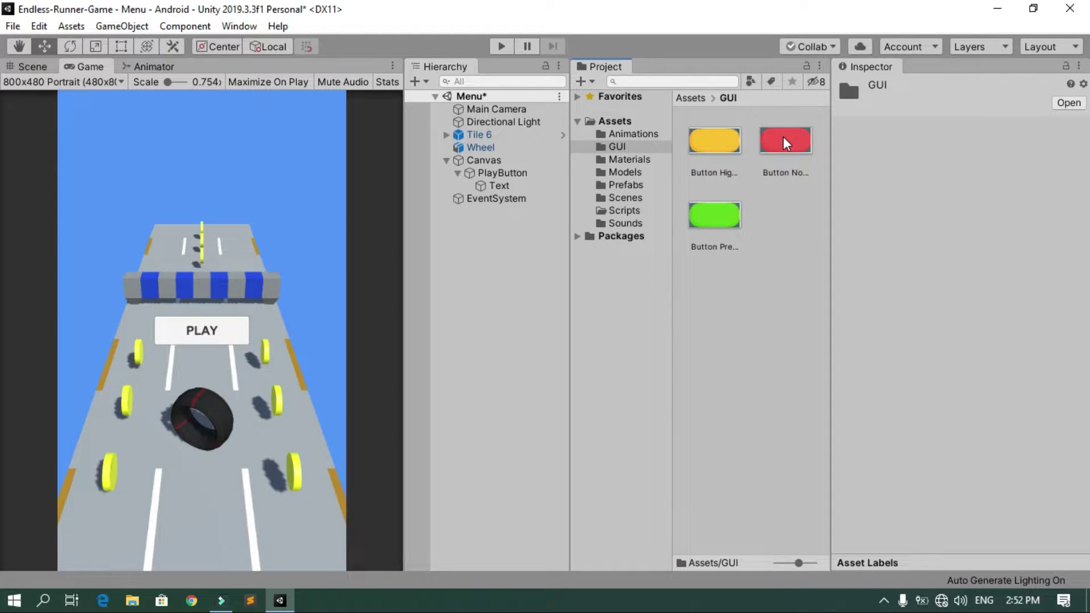
pyautogui.click(782, 139)
pyautogui.keyDown('ctrl'); pyautogui.click(723, 141); pyautogui.keyUp('ctrl')
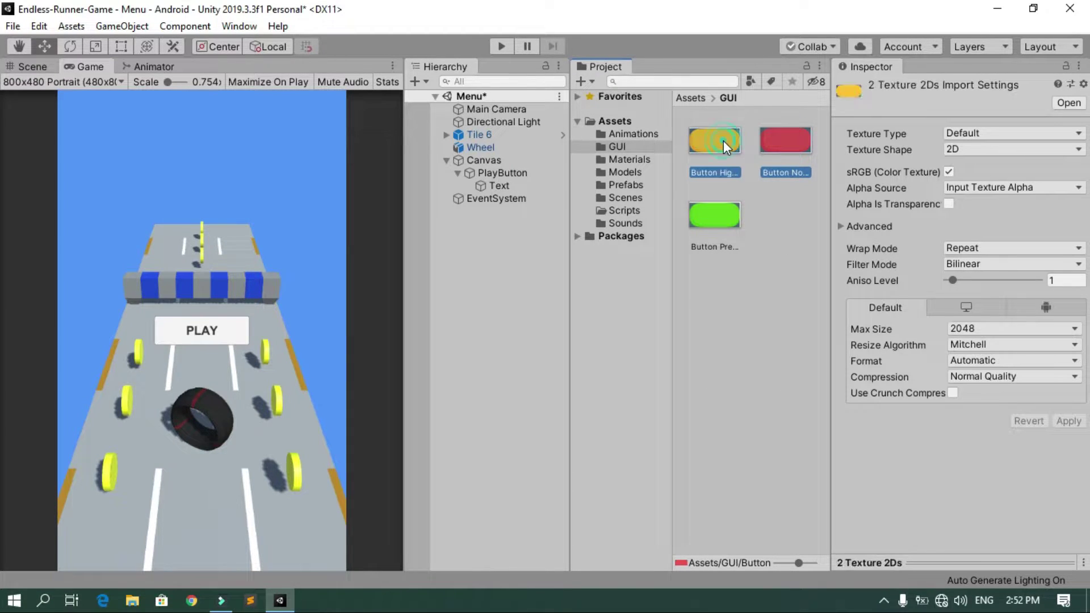
pyautogui.keyDown('ctrl'); pyautogui.click(724, 210); pyautogui.keyUp('ctrl')
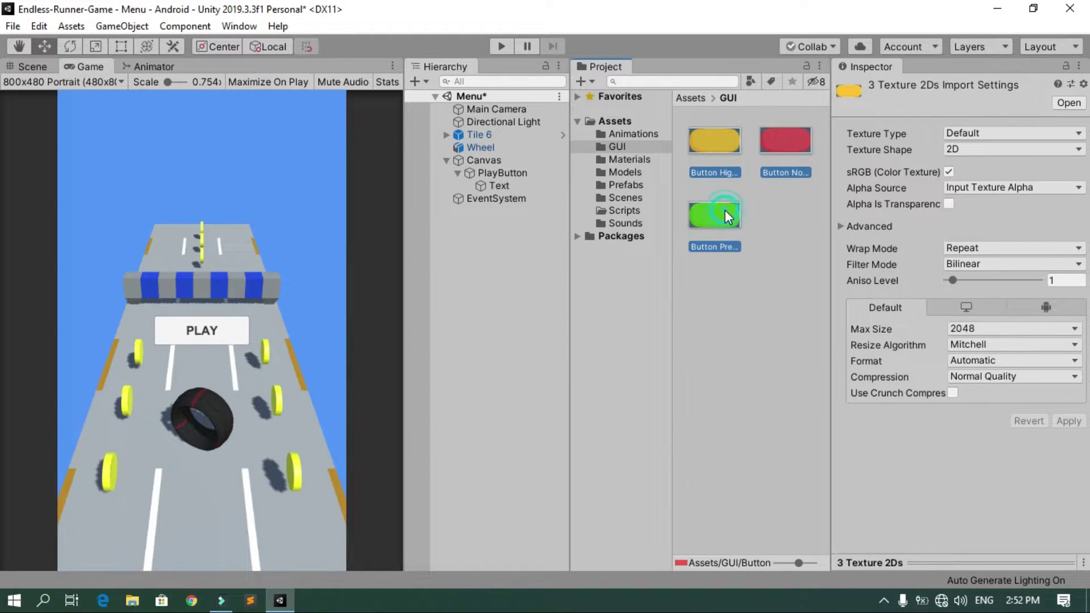
pyautogui.click(981, 131)
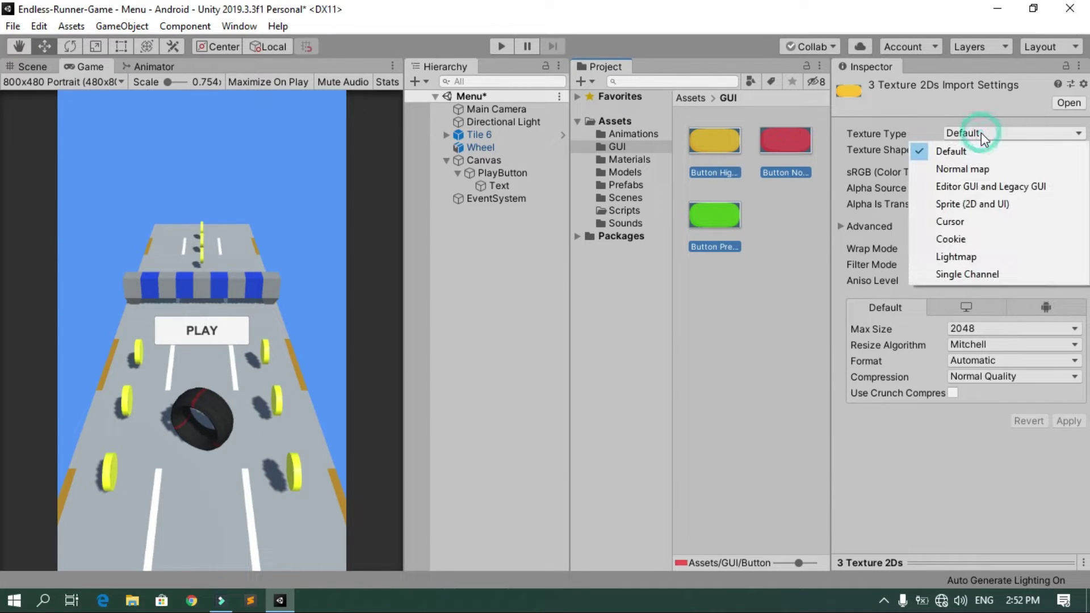
pyautogui.click(982, 203)
pyautogui.click(1068, 485)
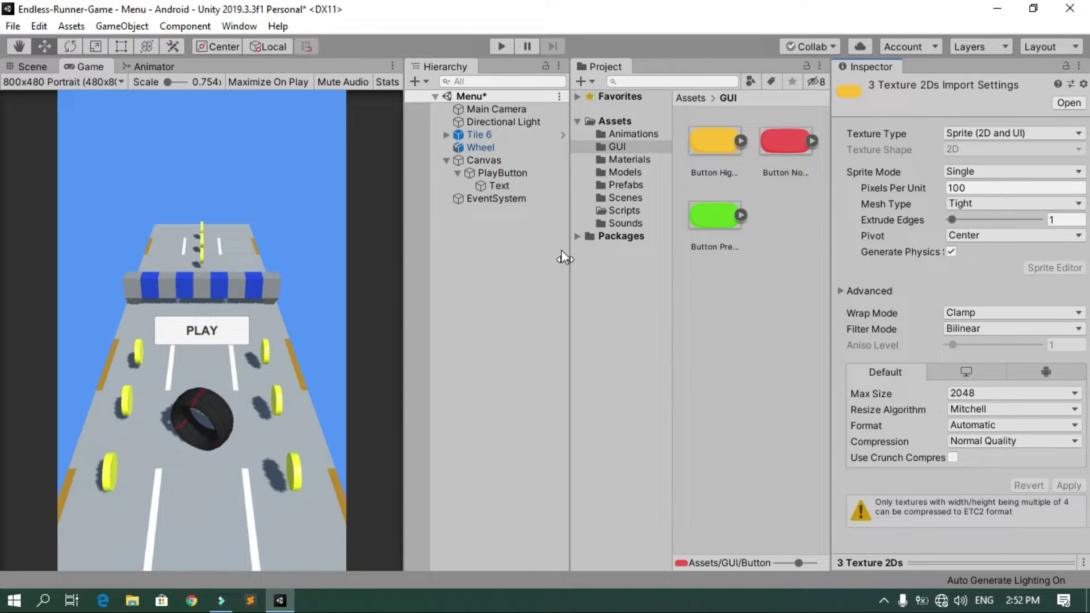
# Assign the Button Normal sprite as PlayButton's source image
pyautogui.click(527, 176)
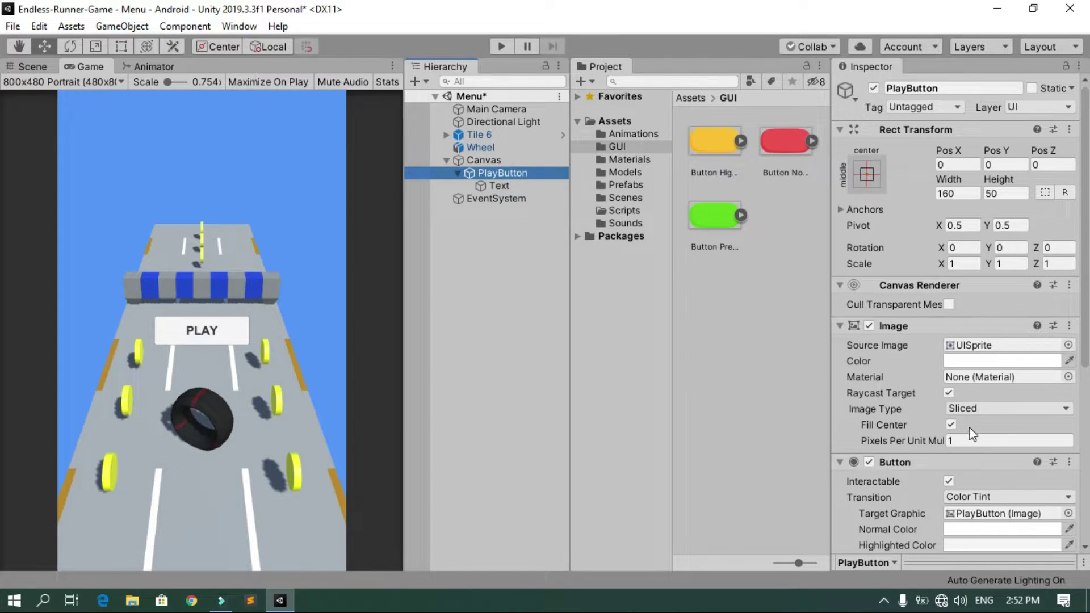
pyautogui.click(1068, 345)
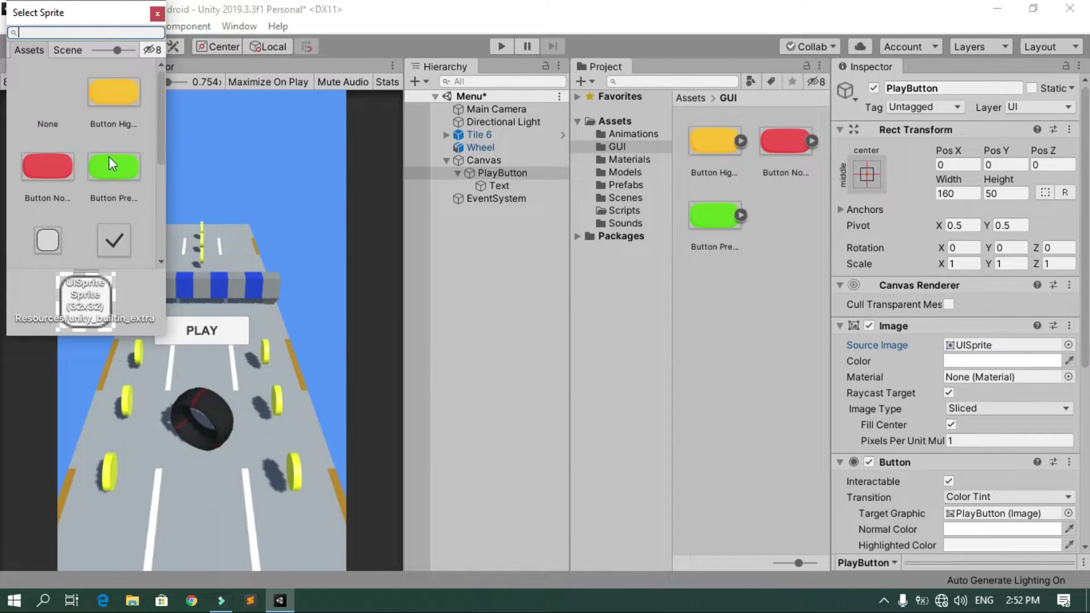
pyautogui.doubleClick(53, 172)
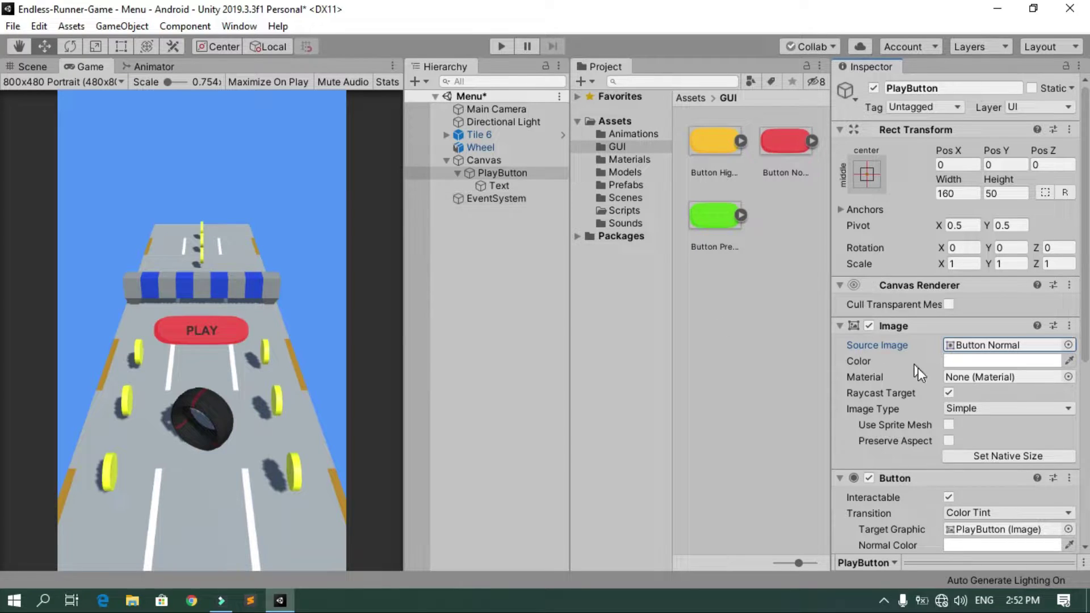
# Change PlayButton's transition to Sprite Swap, with Button Highlighted as highlighted sprite and Button Pressed as pressed sprite
pyautogui.scroll(-10, 923, 378)
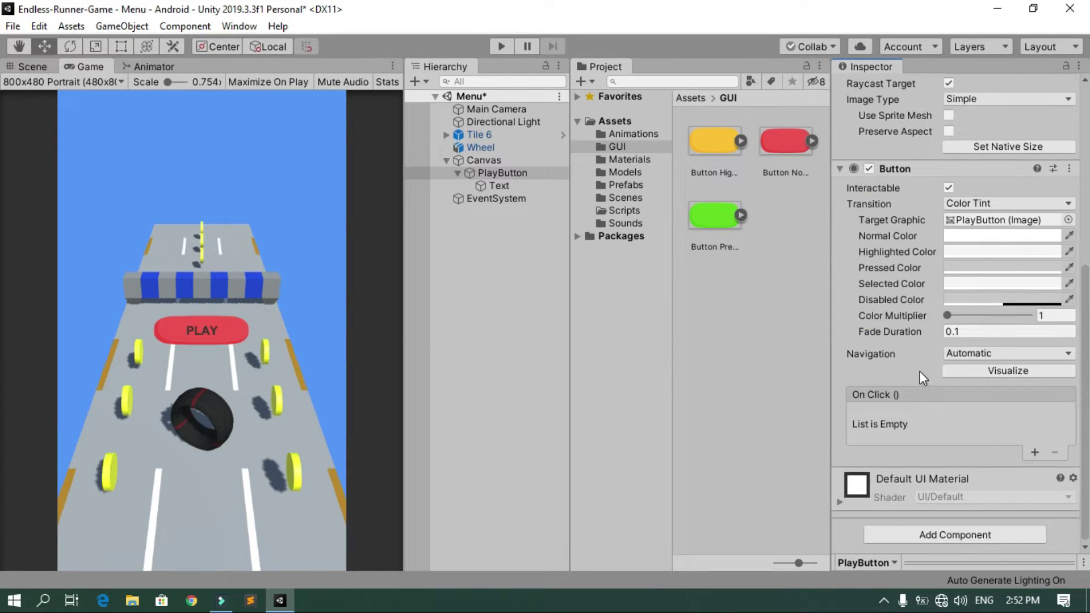
pyautogui.click(986, 203)
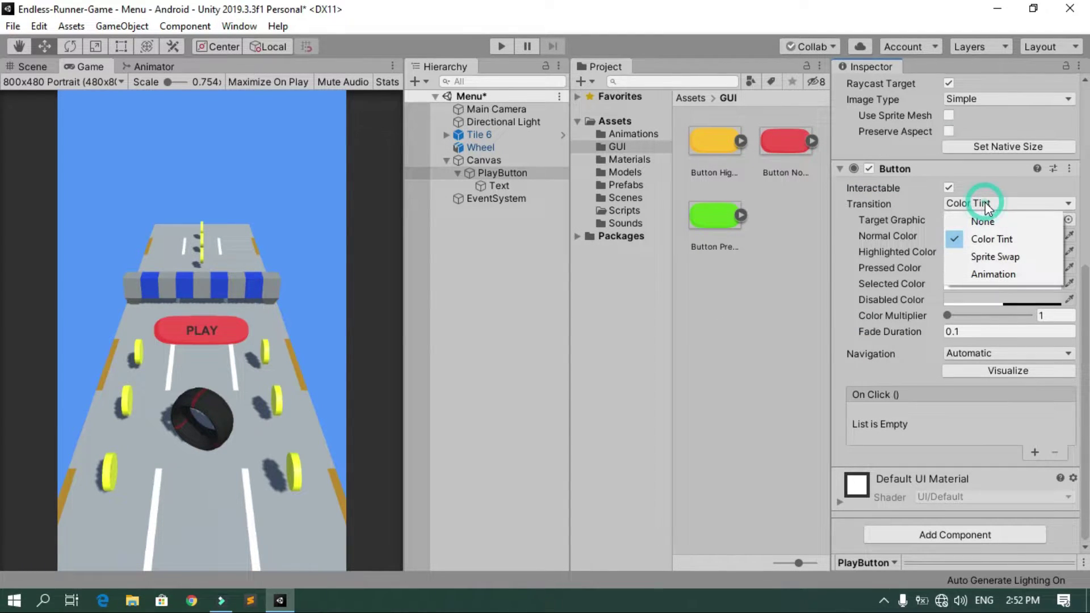
pyautogui.click(1001, 257)
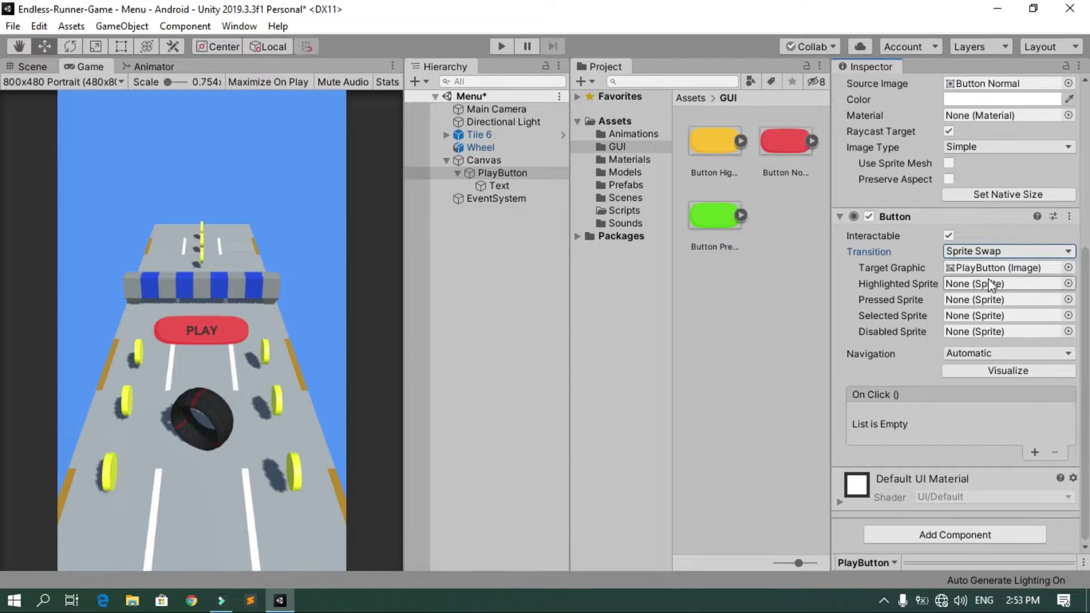
pyautogui.click(1069, 284)
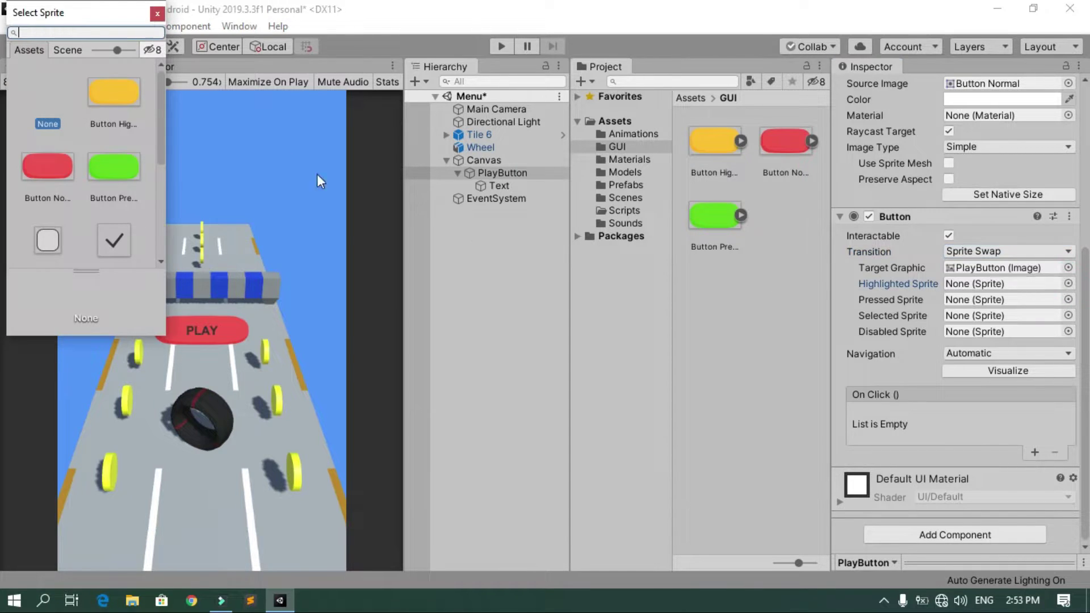
pyautogui.doubleClick(117, 107)
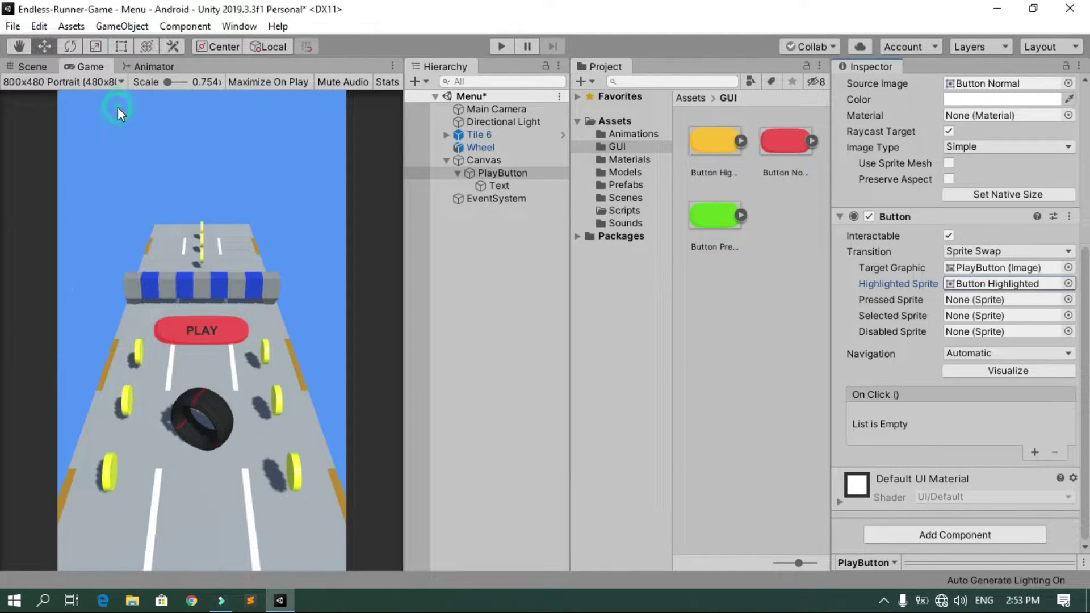
pyautogui.click(1068, 299)
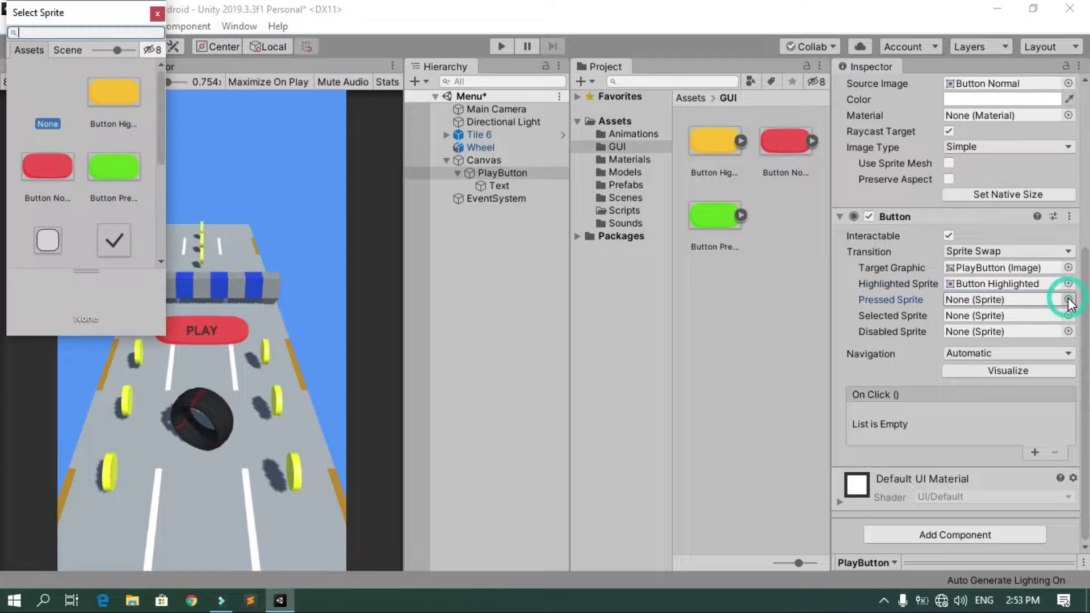
pyautogui.doubleClick(112, 168)
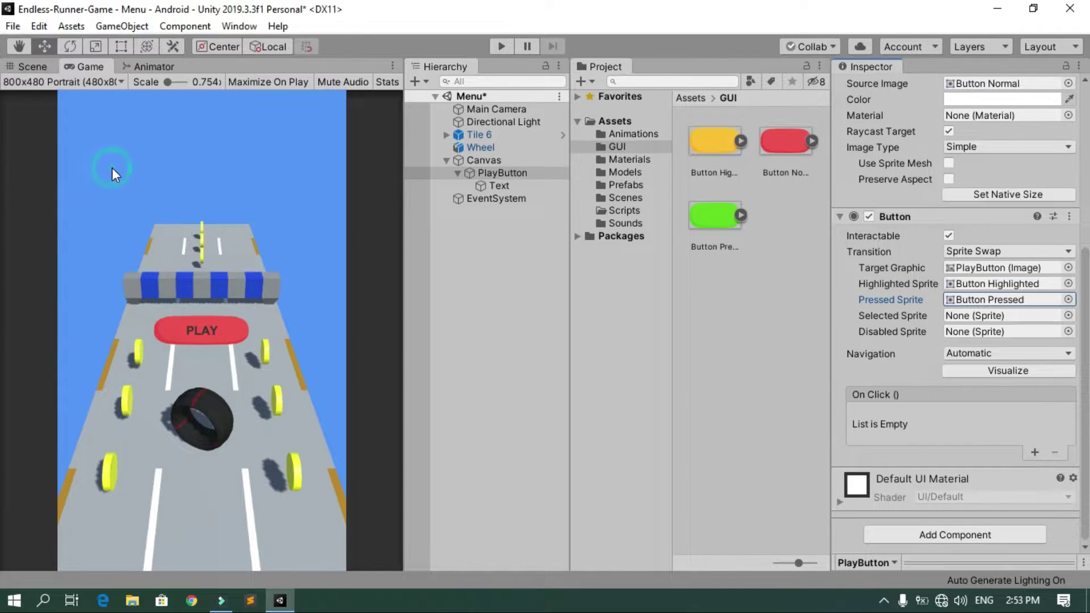
# Run the scene to test the PLAY button's highlighted and pressed sprites, and stop it
pyautogui.click(502, 46)
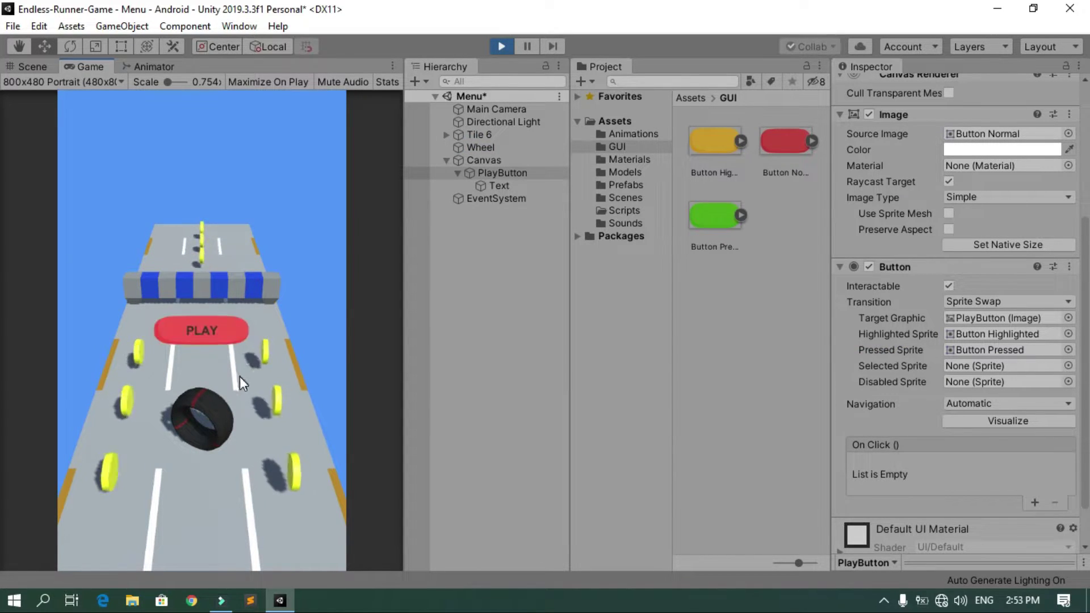
pyautogui.click(213, 333)
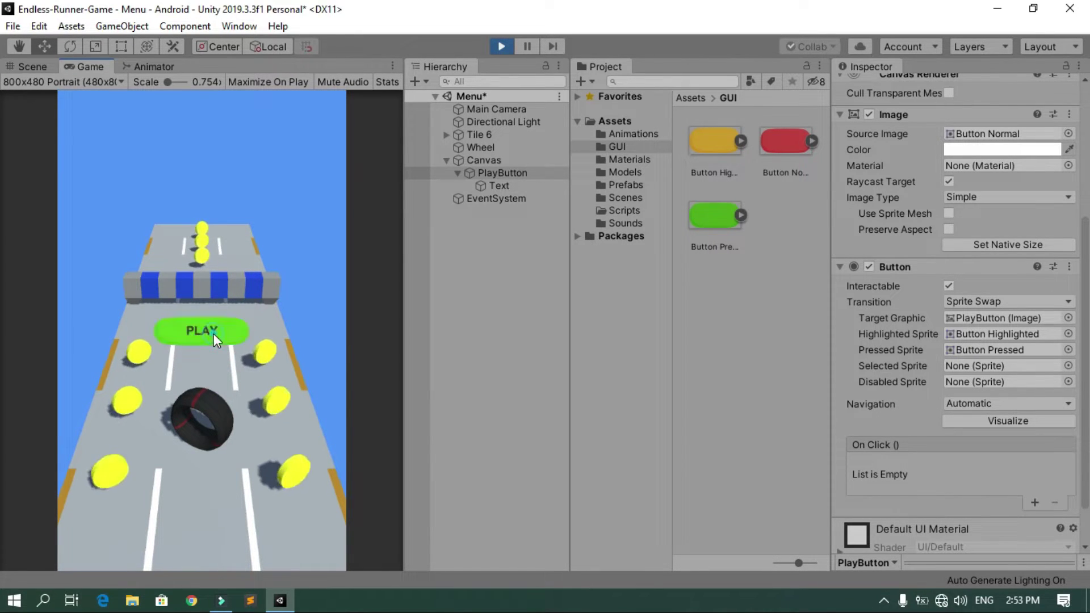
pyautogui.click(497, 49)
# Change the color of PlayButton's text to white (FFFFFF)
pyautogui.click(513, 188)
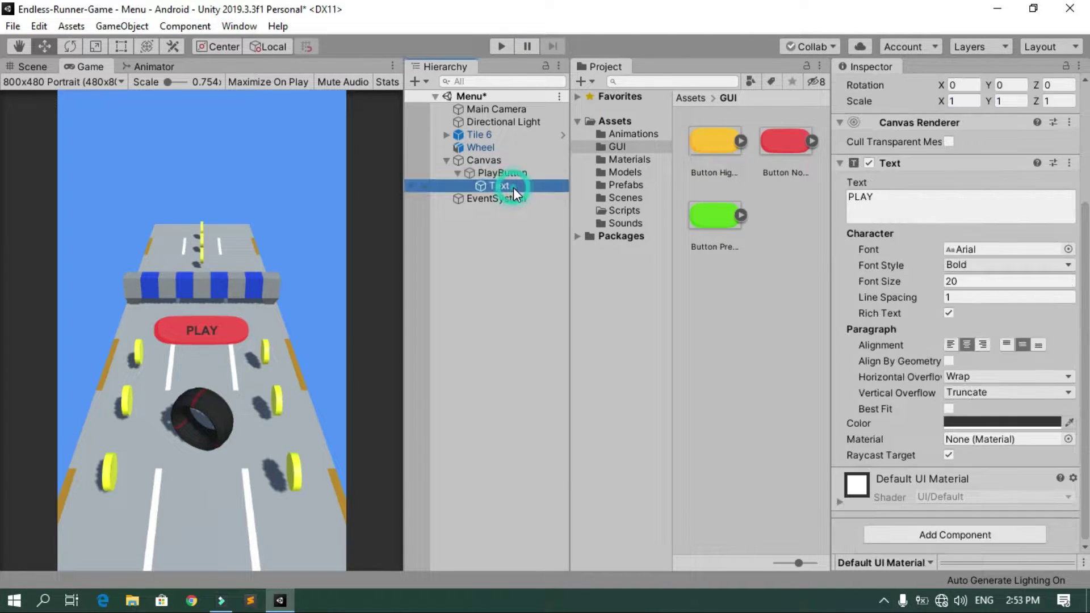
pyautogui.click(990, 422)
pyautogui.moveTo(707, 269); pyautogui.dragTo(691, 240)
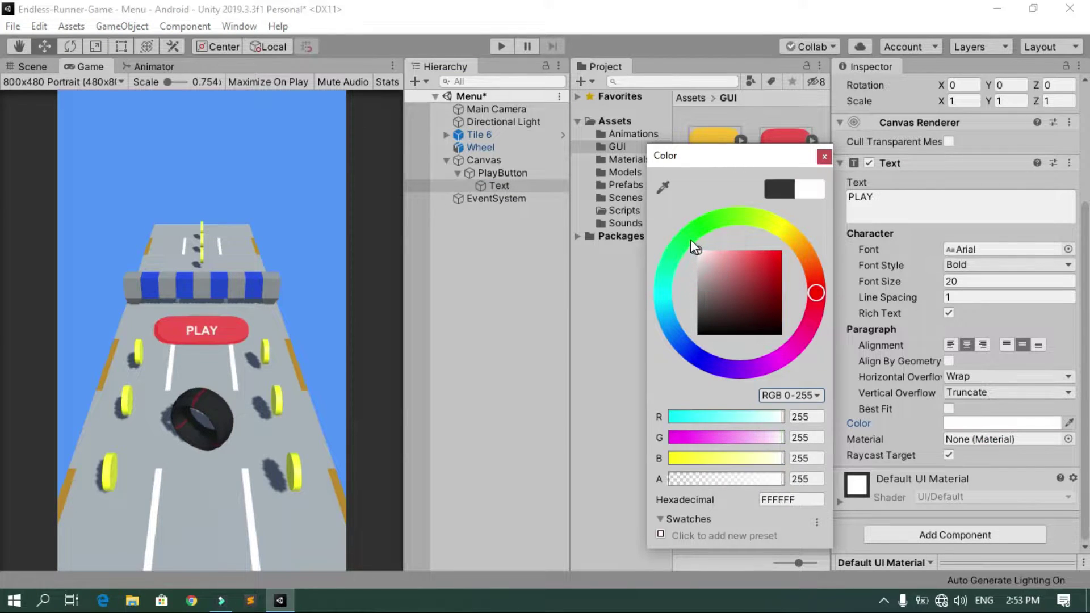
pyautogui.click(825, 156)
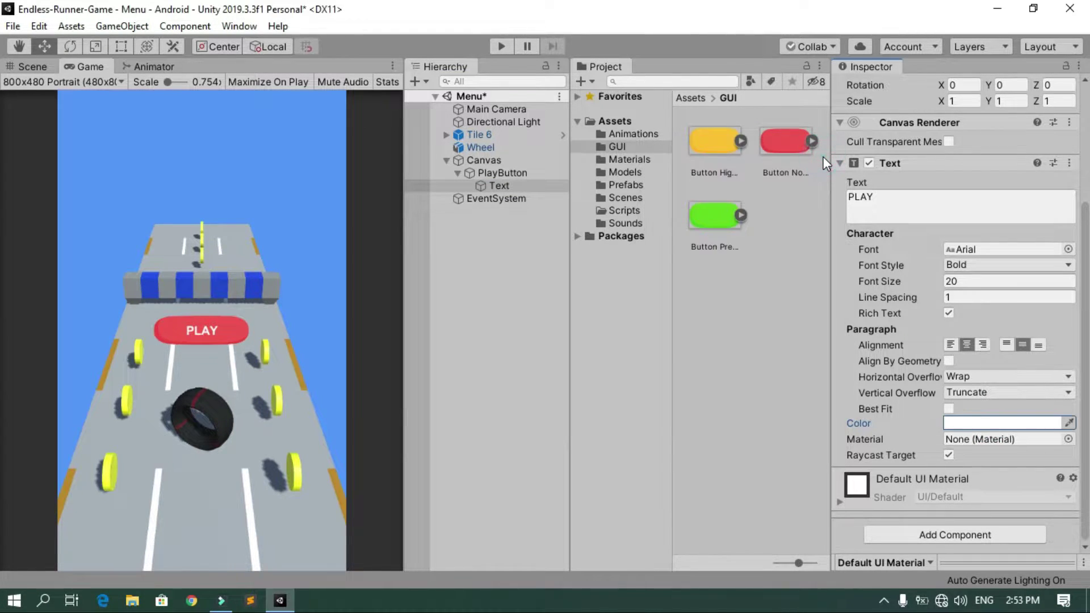
# Duplicate PlayButton within the canvas and rename the copy QuitButton
pyautogui.click(502, 172)
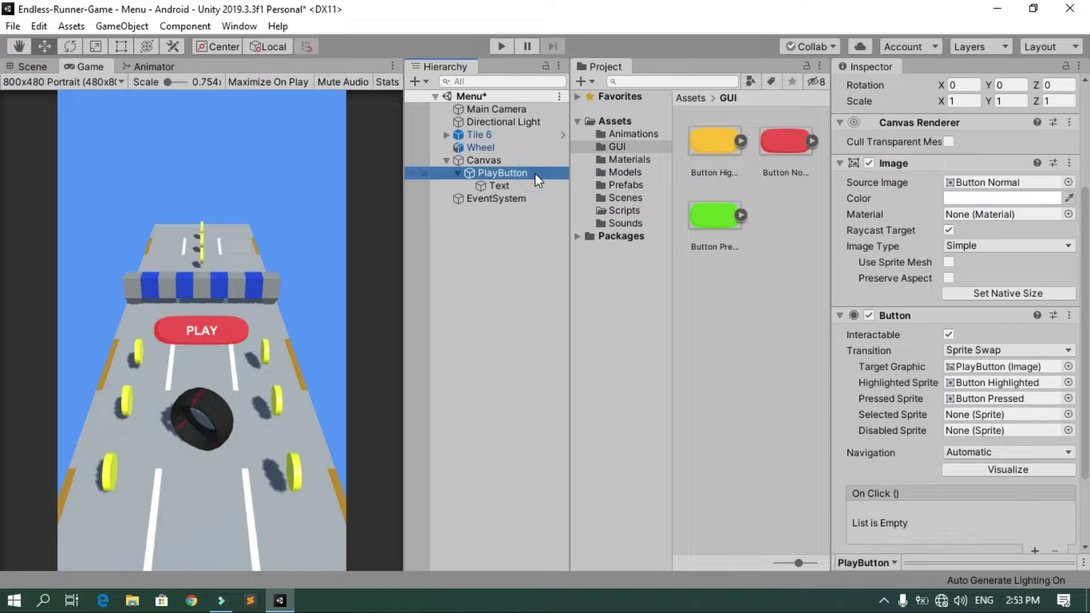
pyautogui.hotkey('ctrl', 'd')
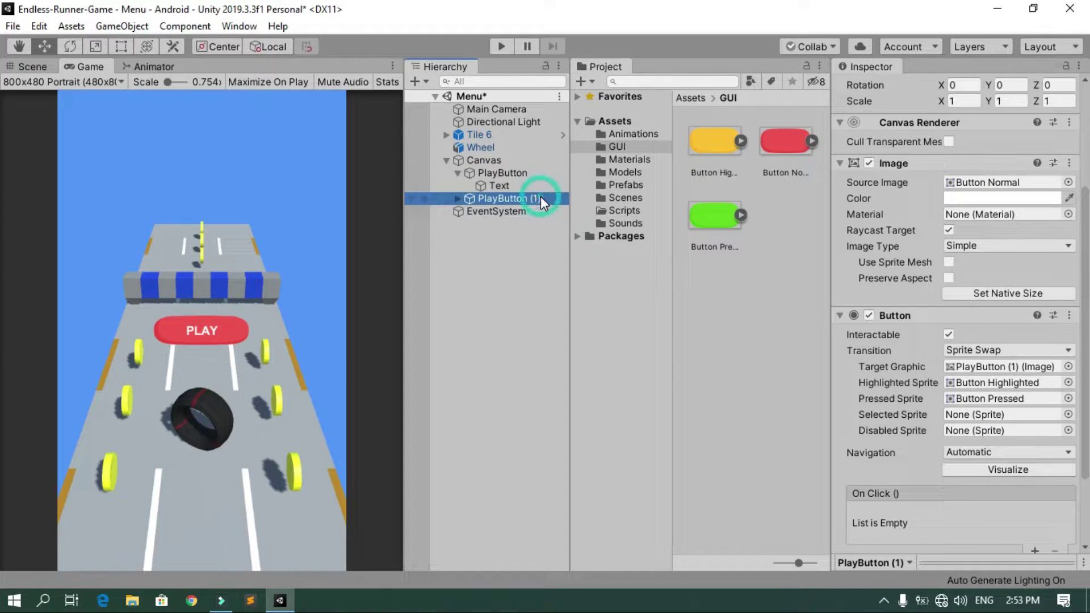
pyautogui.click(540, 197)
pyautogui.click(550, 202)
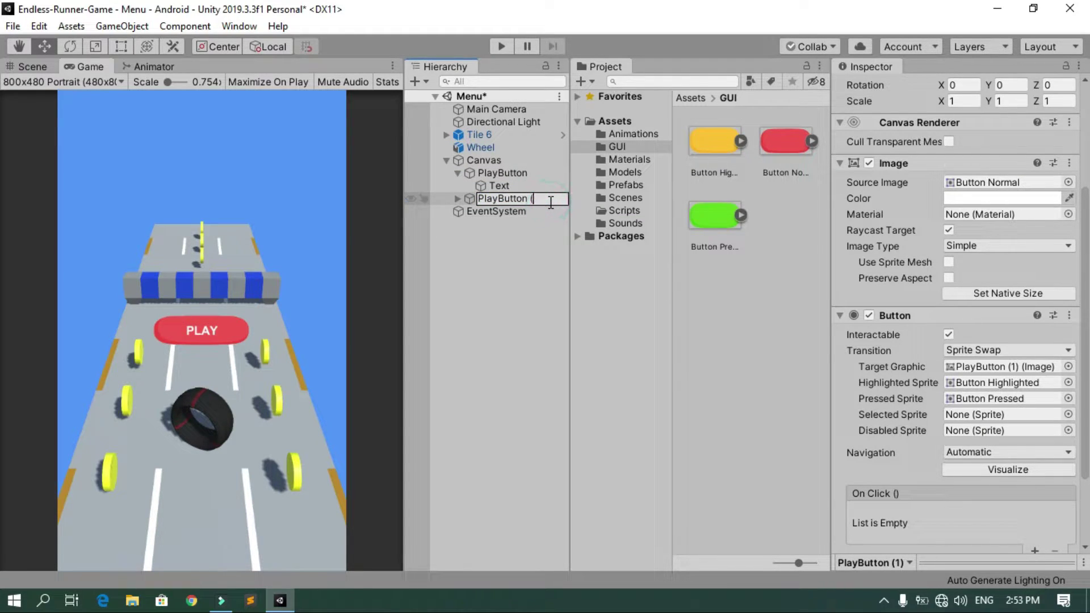
pyautogui.hotkey('ctrl', 'a')
pyautogui.write('QuitButton')
pyautogui.press('Return')
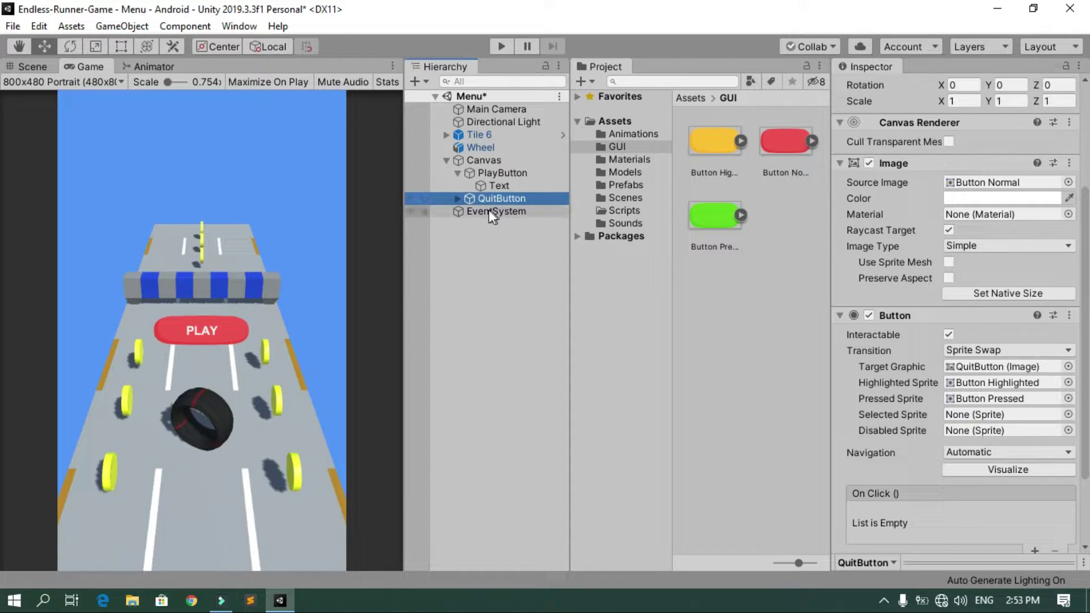
# Set QuitButton's vertical position to -60 and its width to 100
pyautogui.scroll(5, 921, 217)
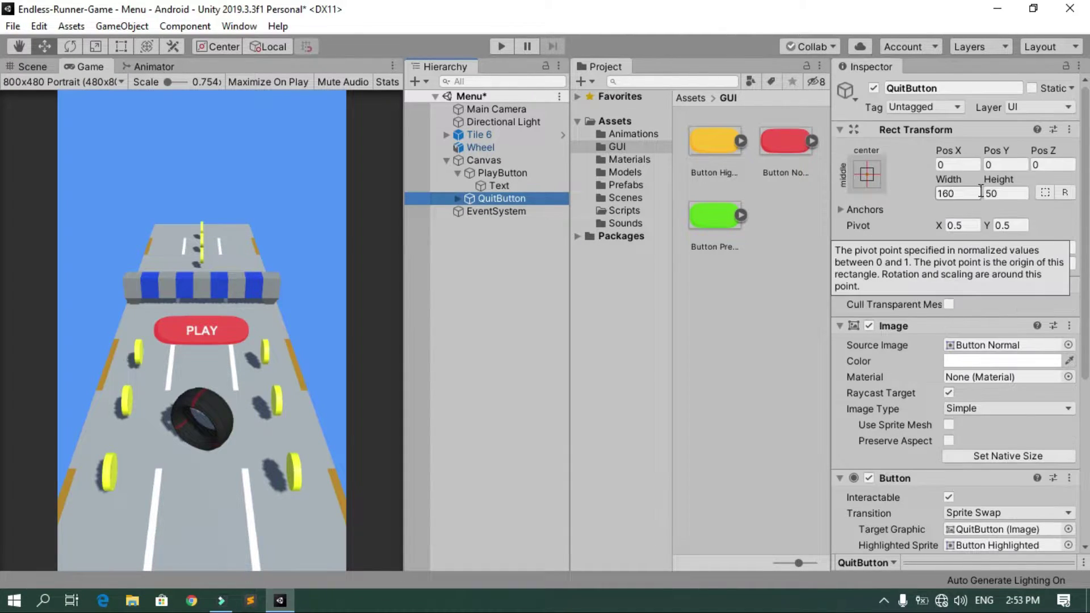
pyautogui.click(1002, 165)
pyautogui.write('-60')
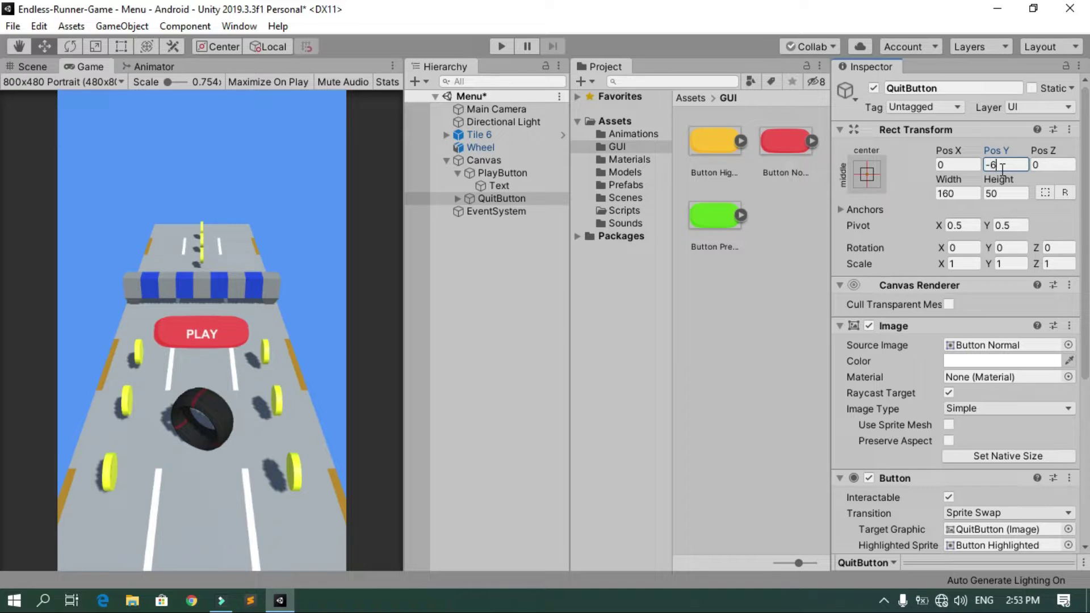
pyautogui.click(964, 195)
pyautogui.write('100')
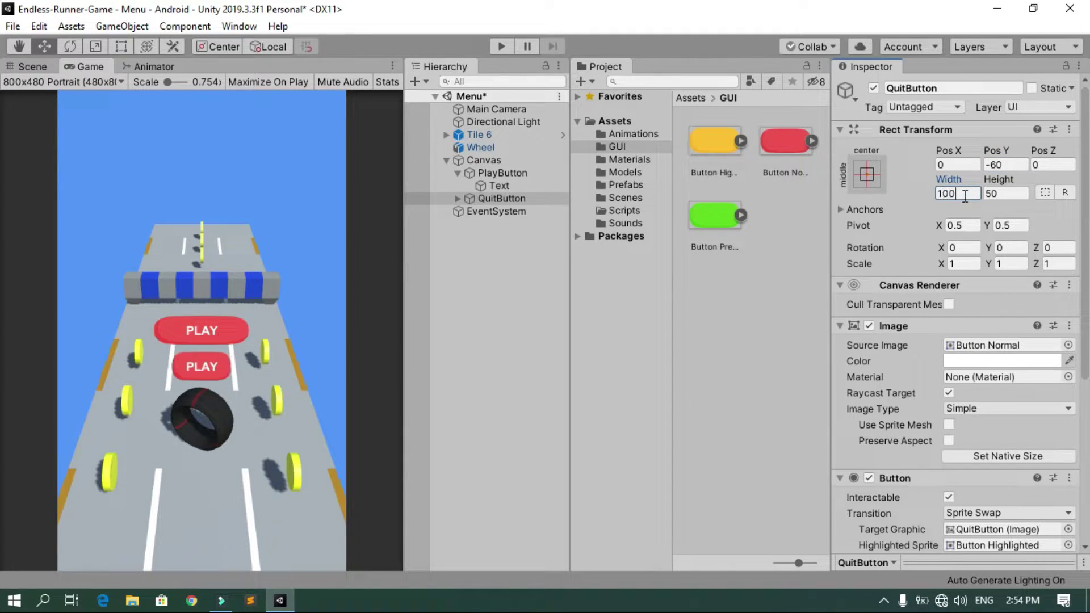
# Change the label of QuitButton's Text child to QUIT
pyautogui.click(456, 199)
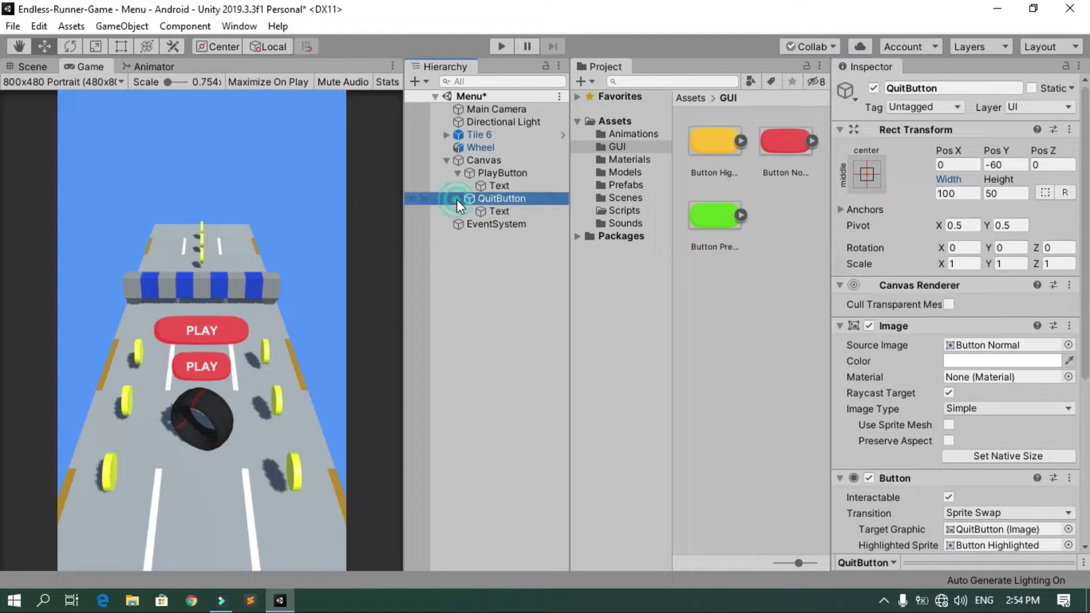
pyautogui.click(499, 212)
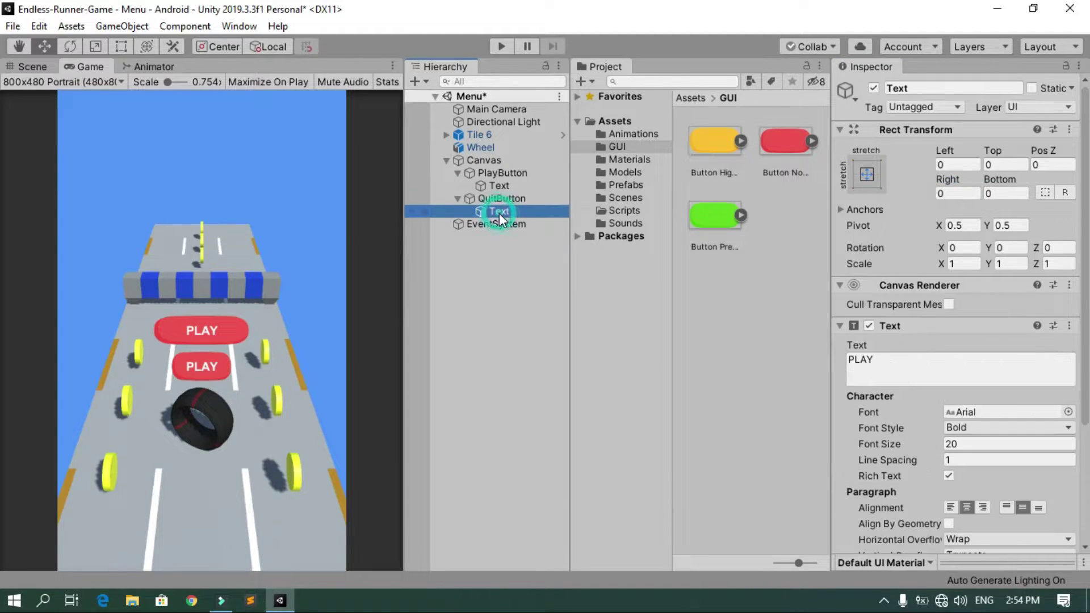
pyautogui.click(891, 362)
pyautogui.write('QUIT')
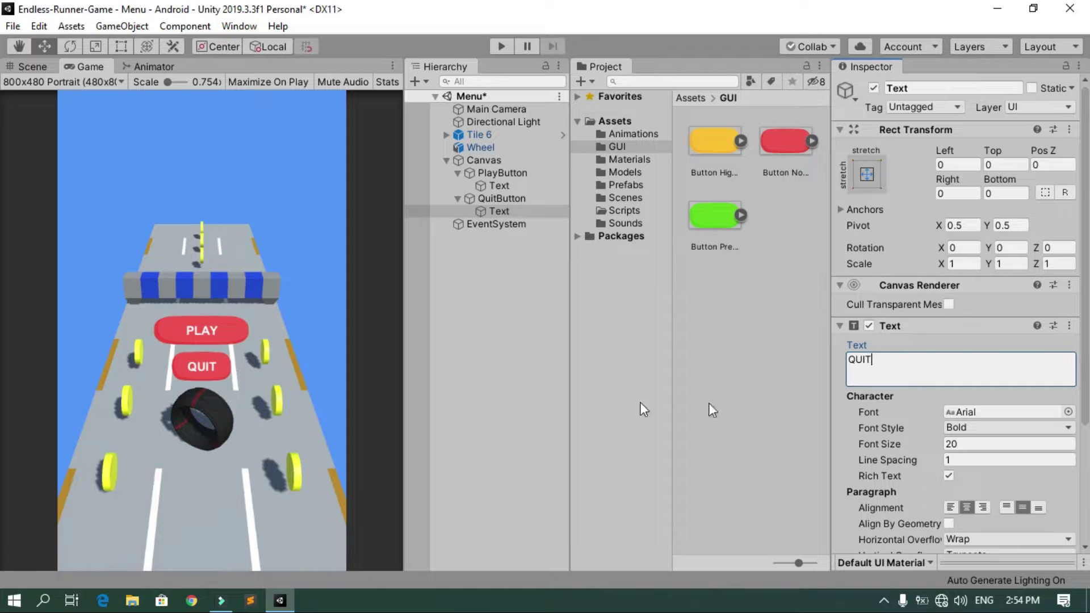
# Run the menu scene to test the PLAY and QUIT buttons, and stop it
pyautogui.click(492, 50)
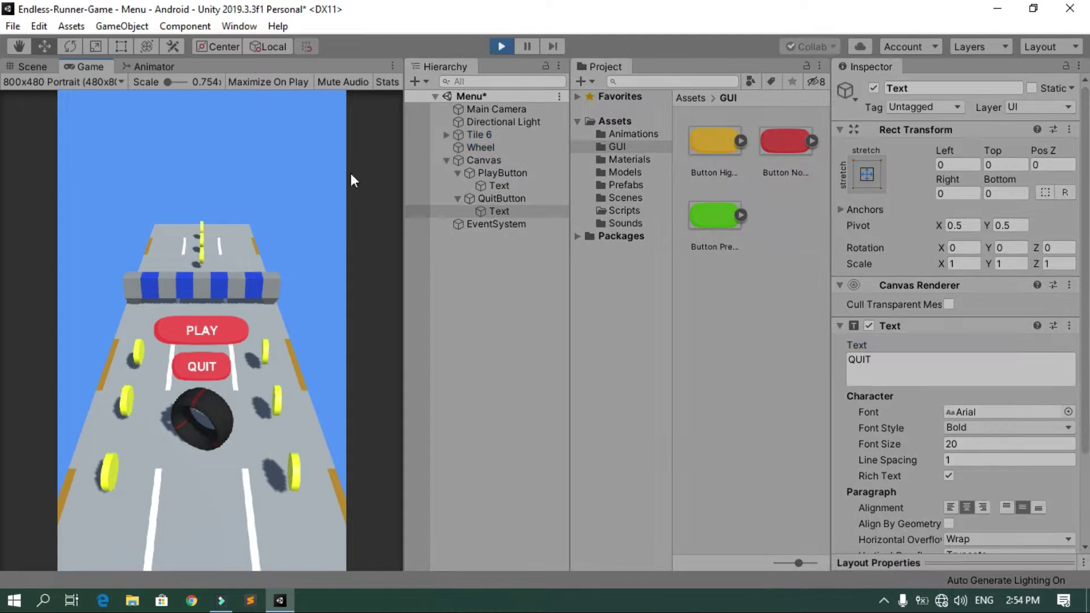
pyautogui.click(232, 342)
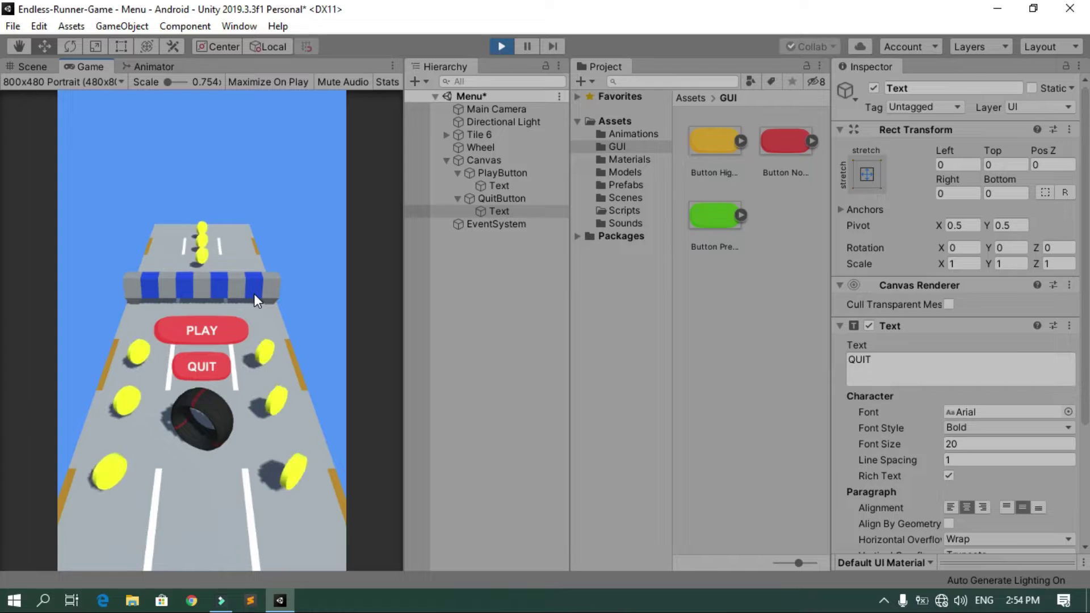
pyautogui.click(502, 45)
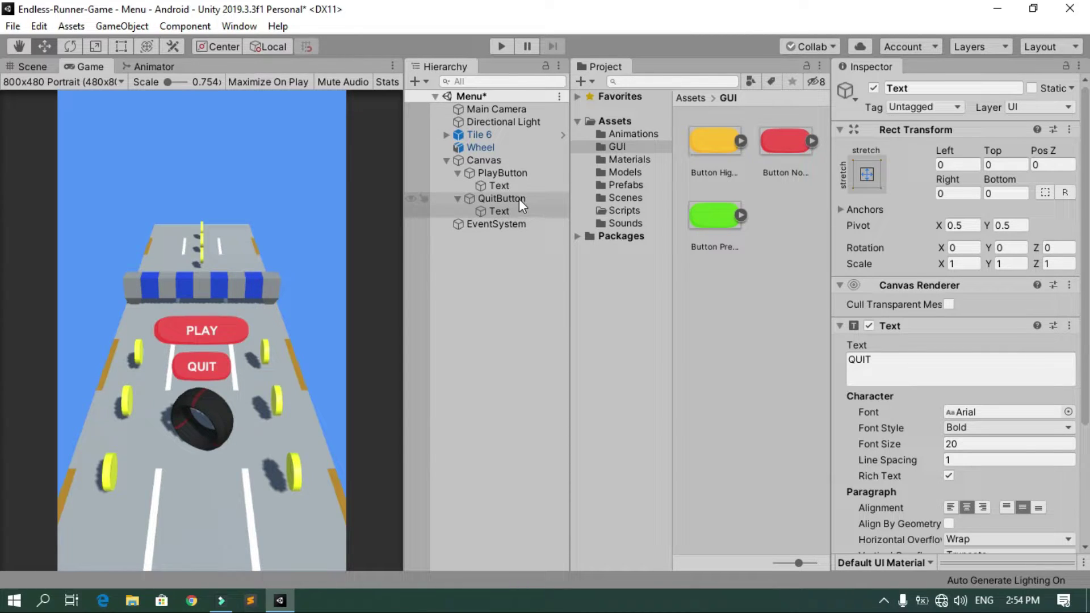
# Create a new folder named Player inside the Scripts folder
pyautogui.click(618, 210)
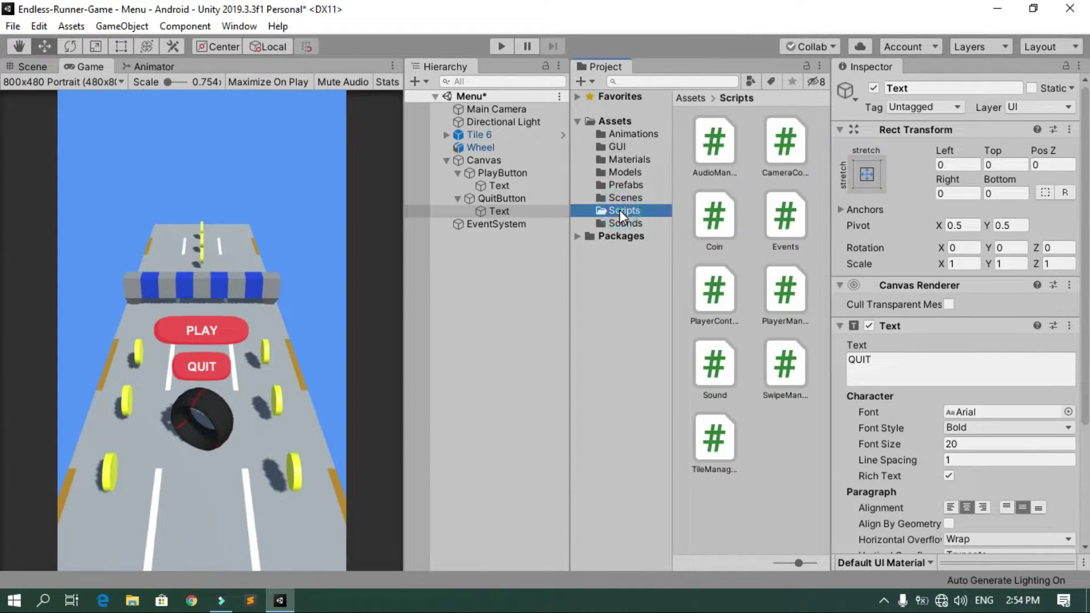
pyautogui.rightClick(762, 455)
pyautogui.moveTo(819, 64)
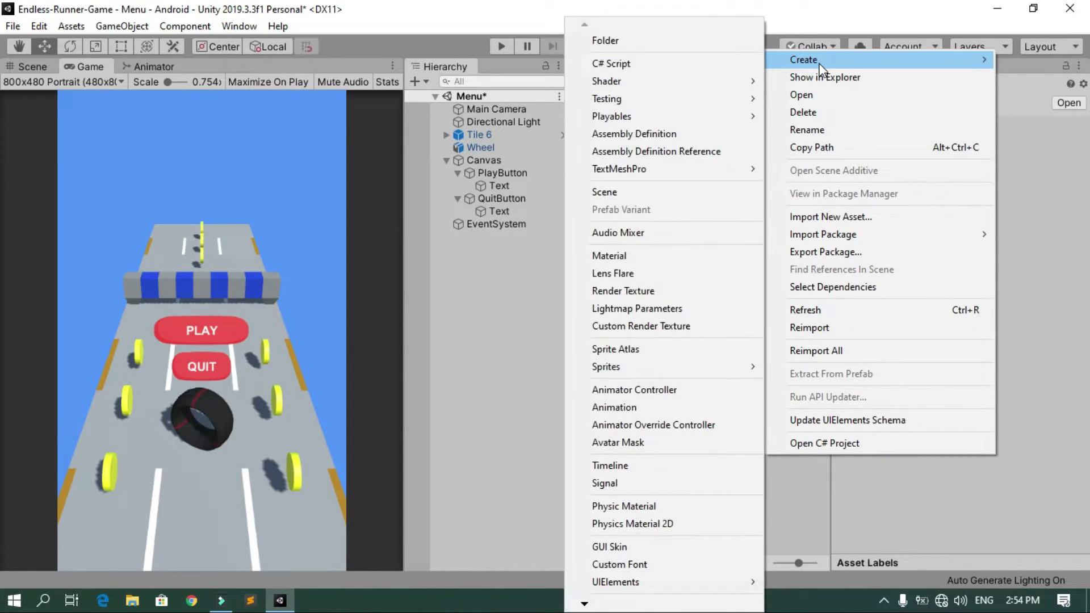
pyautogui.click(693, 43)
pyautogui.write('Player')
pyautogui.press('Return')
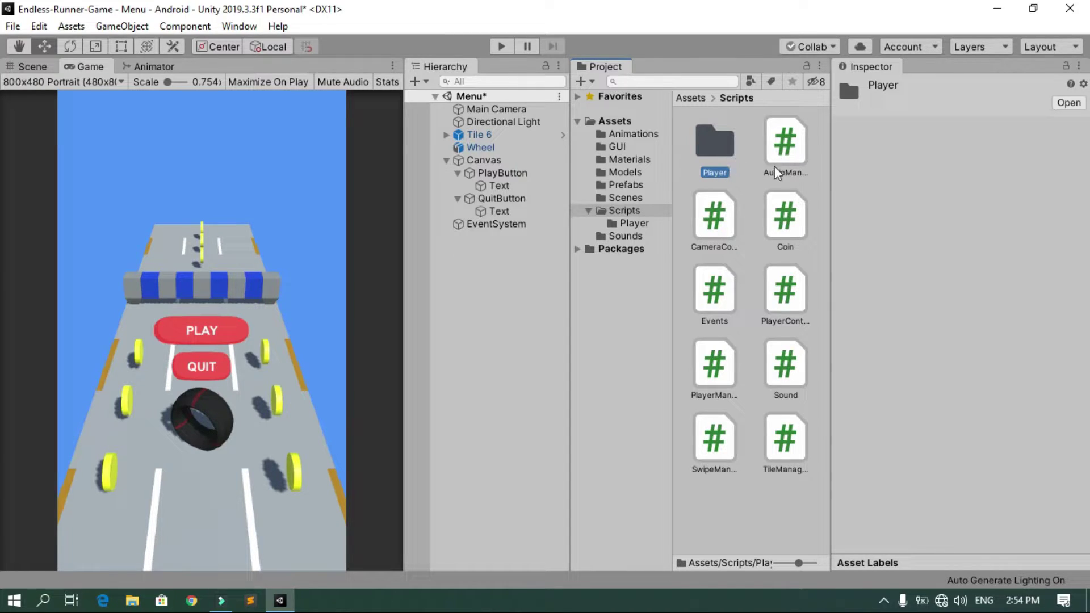
# Move the PlayerManager script and the player and camera controller scripts into the Player folder
pyautogui.click(750, 488)
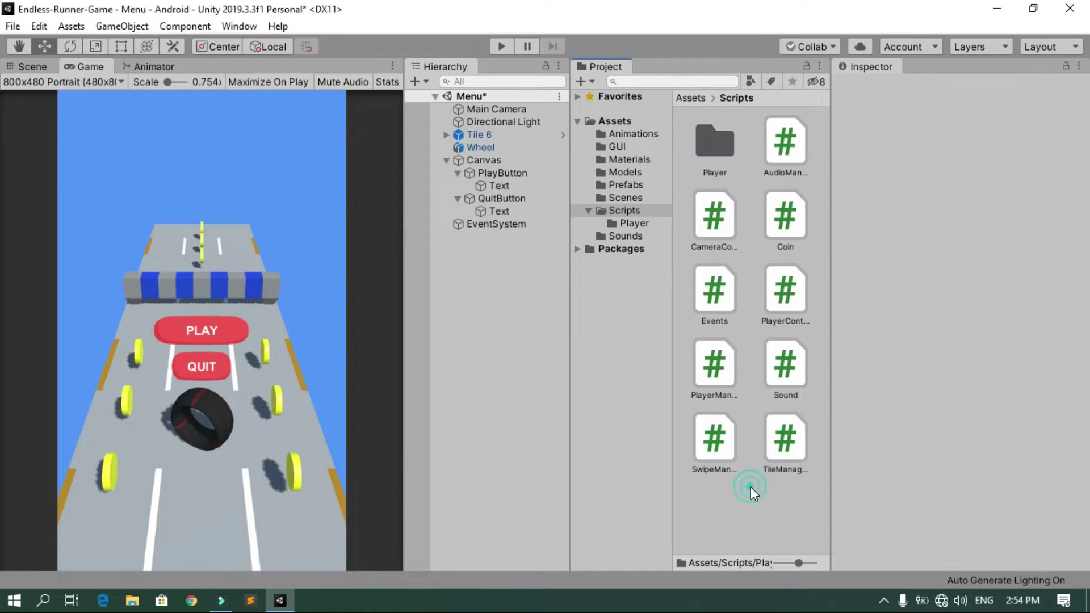
pyautogui.click(713, 373)
pyautogui.keyDown('ctrl'); pyautogui.click(783, 302); pyautogui.keyUp('ctrl')
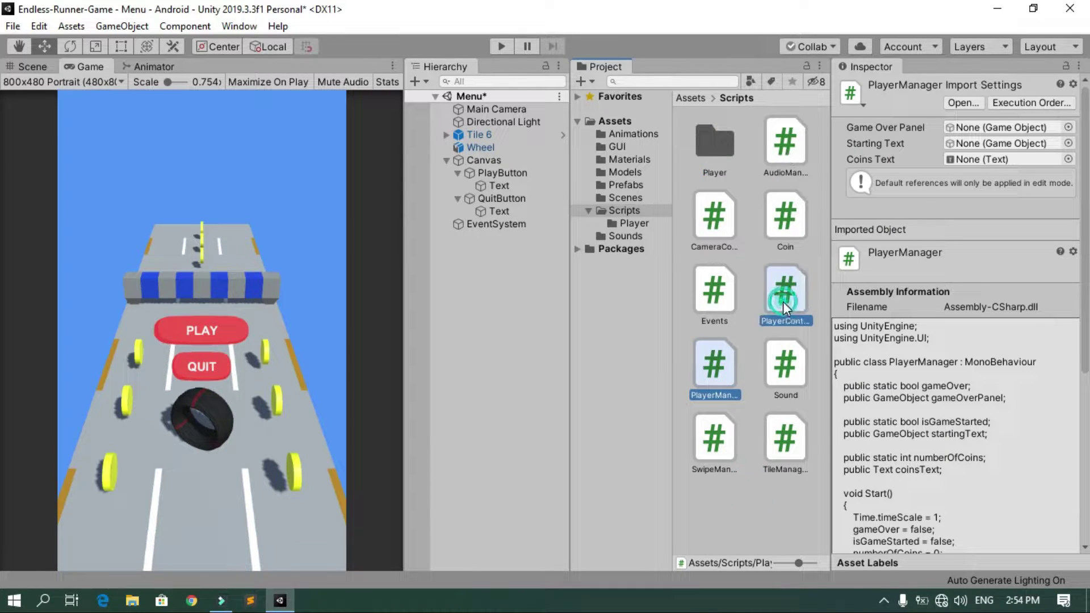
pyautogui.keyDown('ctrl'); pyautogui.click(714, 221); pyautogui.keyUp('ctrl')
pyautogui.moveTo(778, 282); pyautogui.dragTo(711, 142)
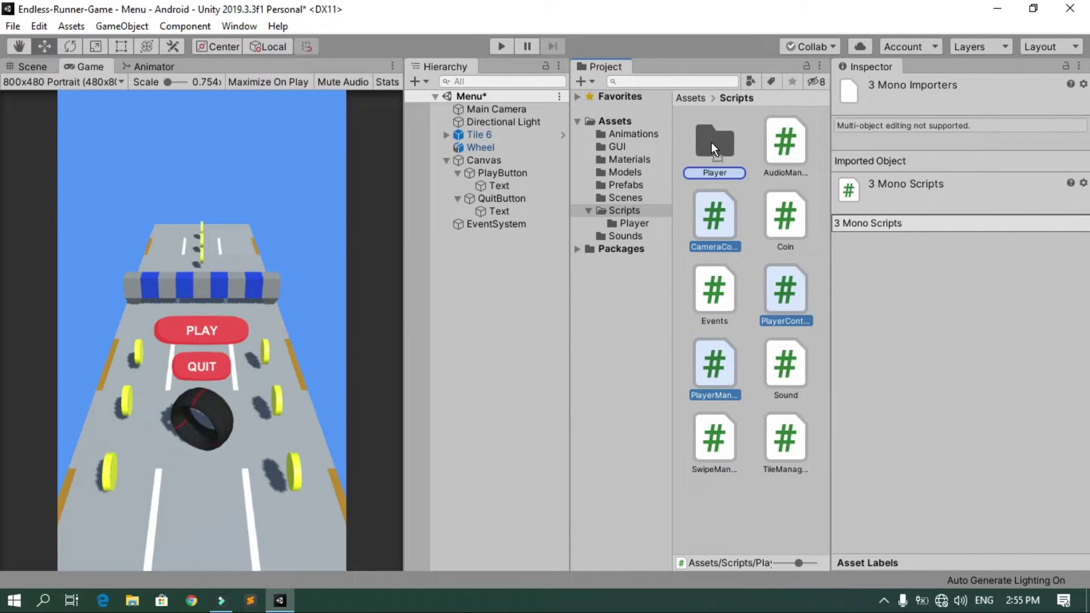
# Create a new C# script named MainMenu in the Scripts folder
pyautogui.rightClick(771, 389)
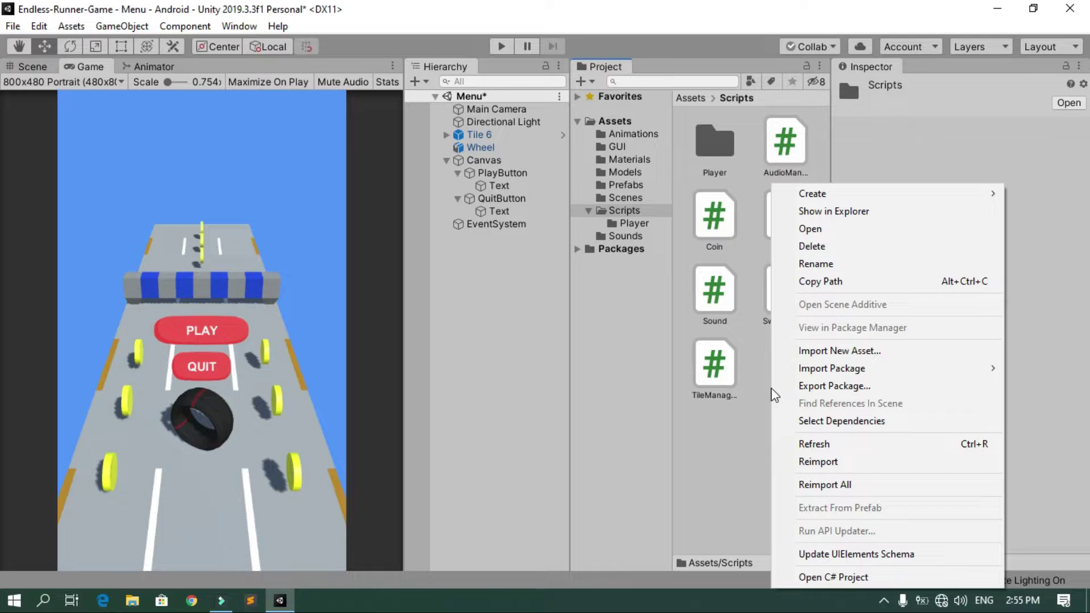
pyautogui.moveTo(824, 195)
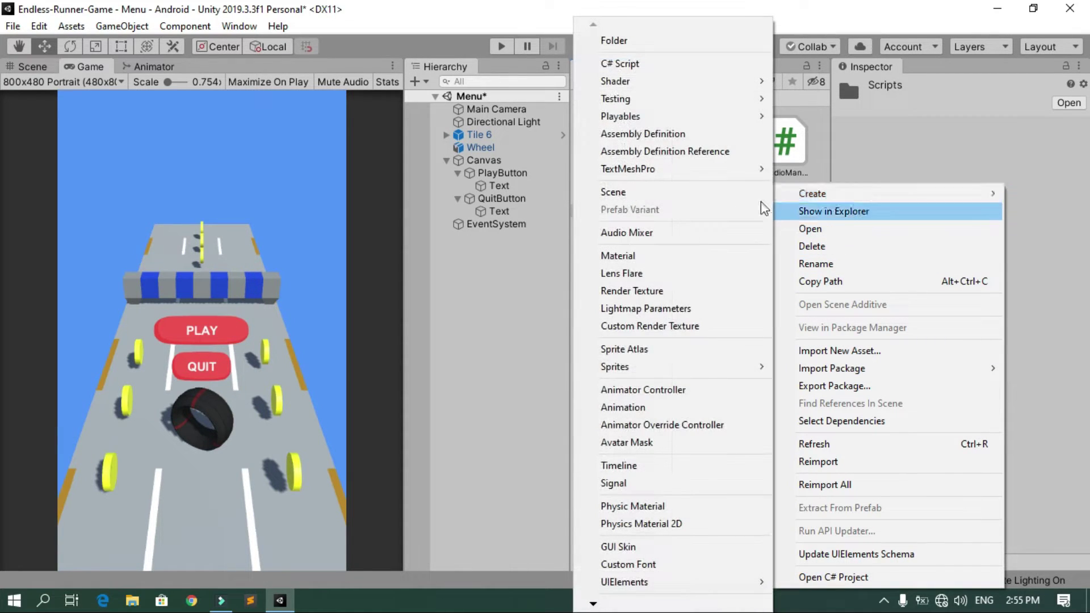
pyautogui.click(668, 64)
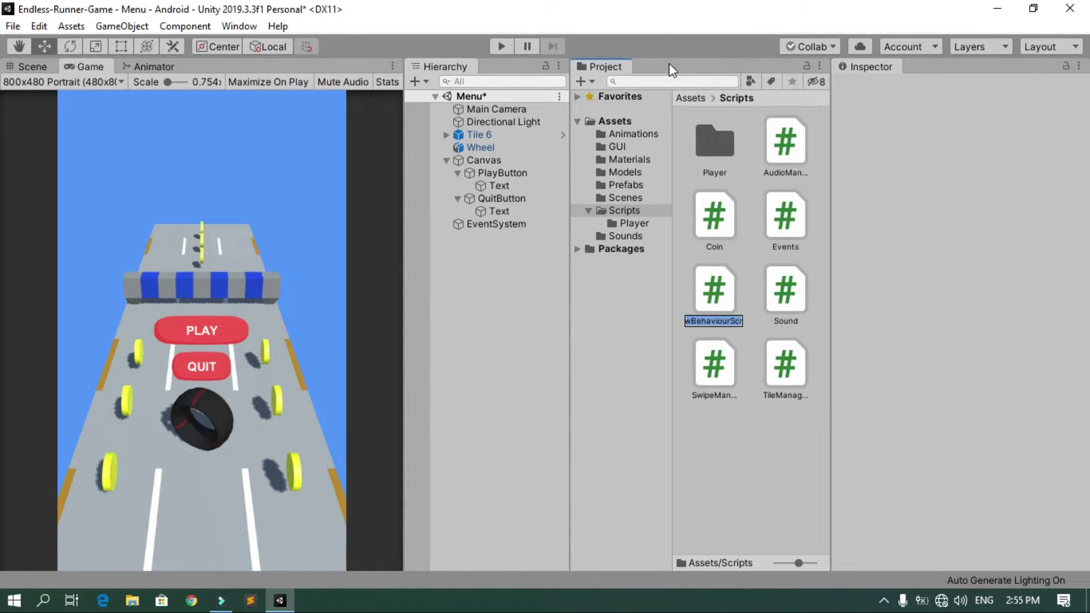
pyautogui.write('MainMenu')
pyautogui.press('Return')
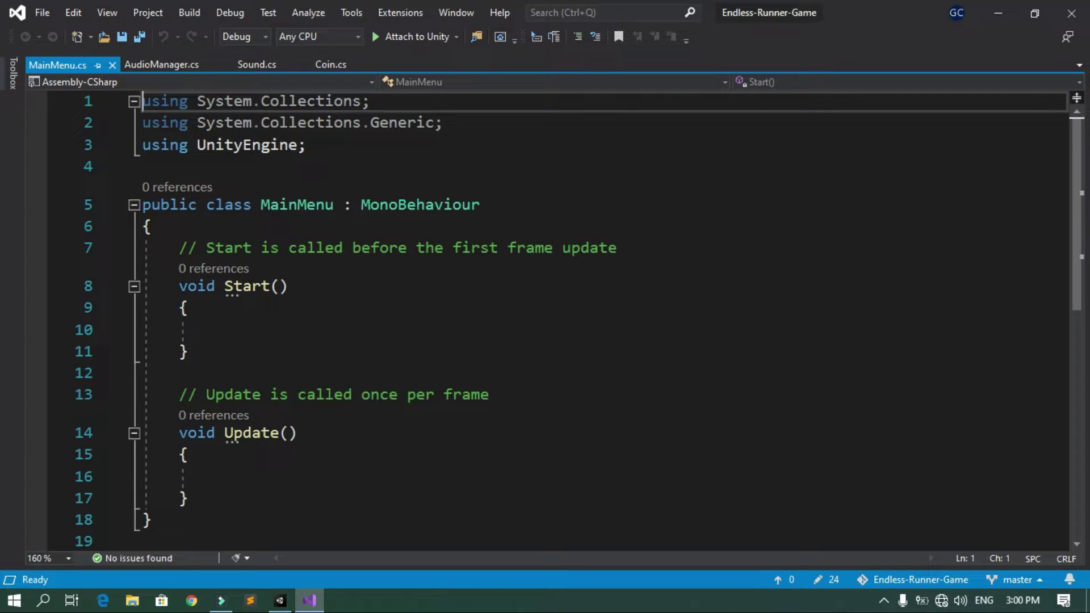
# Delete the default Start and Update methods with their comments from the MainMenu class
pyautogui.click(203, 499)
pyautogui.keyDown('shift'); pyautogui.click(128, 286); pyautogui.keyUp('shift')
pyautogui.keyDown('shift'); pyautogui.click(124, 250); pyautogui.keyUp('shift')
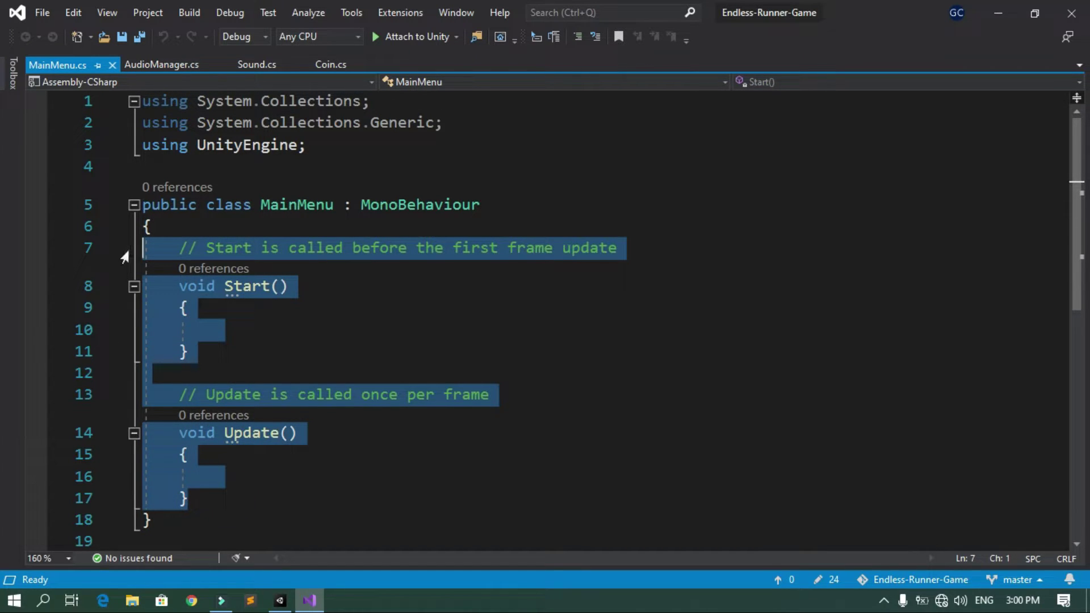
pyautogui.press('Delete')
pyautogui.press('Tab')
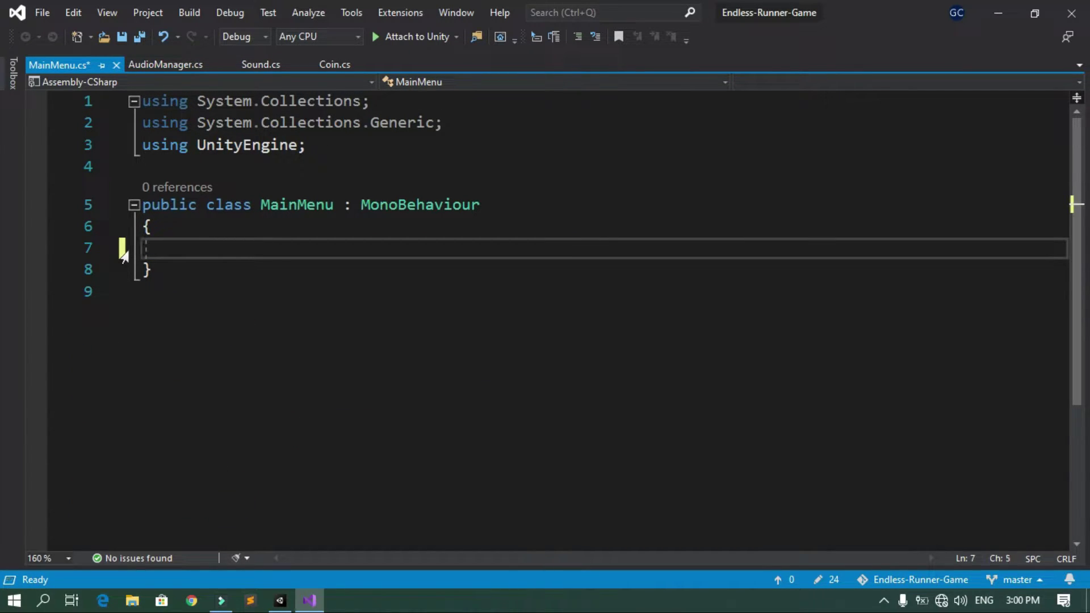
# Add an empty public void PlayGame() method to the MainMenu class
pyautogui.write('public void ')
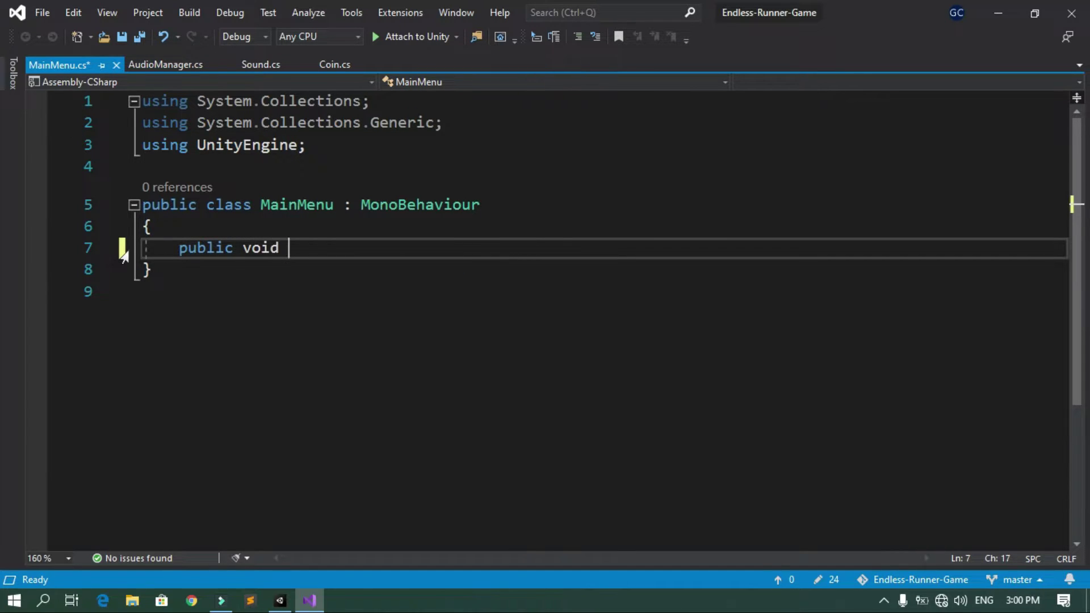
pyautogui.write('PlayG')
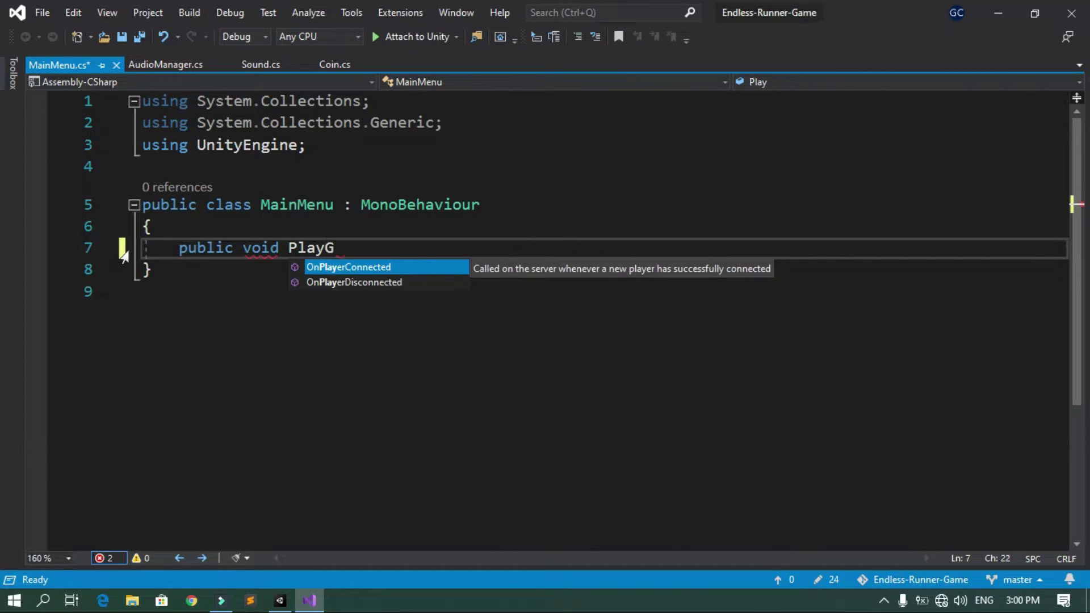
pyautogui.write('ame() {')
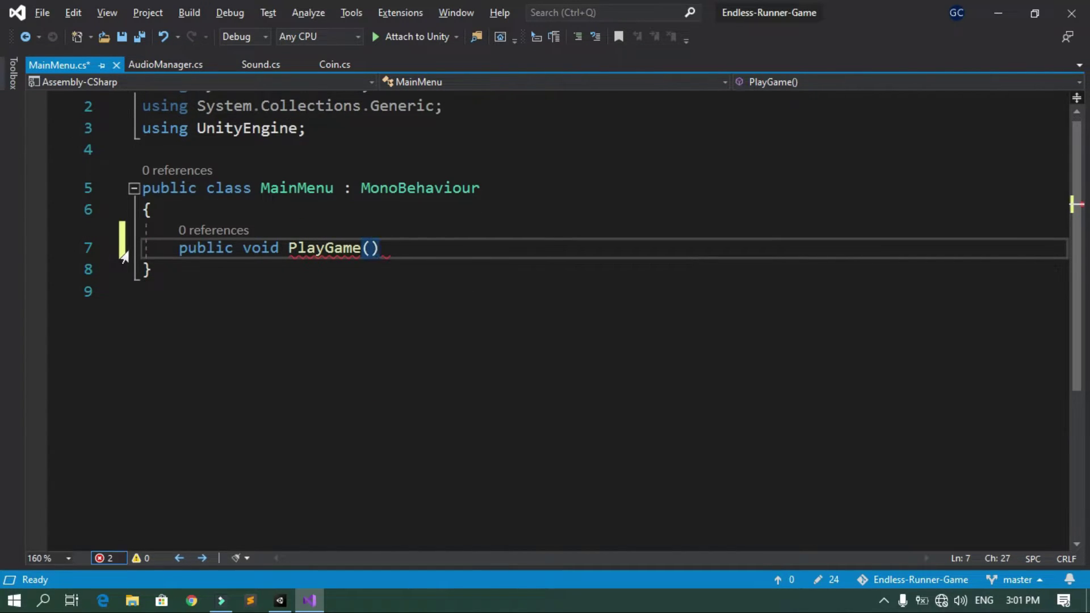
pyautogui.press('Return')
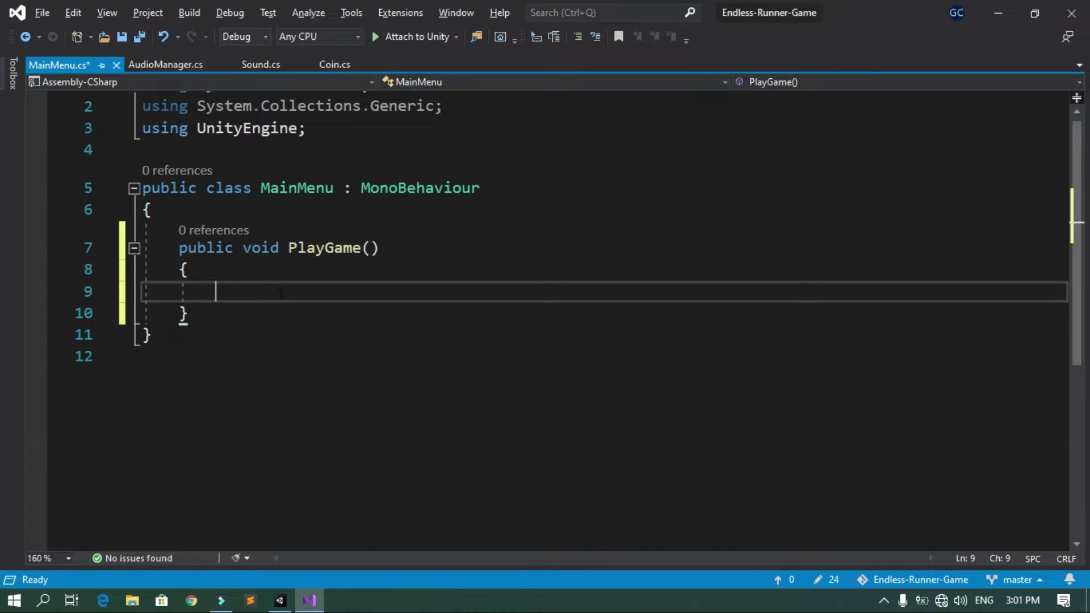
# Replace the two System.Collections using lines with using UnityEngine.SceneManagement; and save the script
pyautogui.scroll(1, 280, 293)
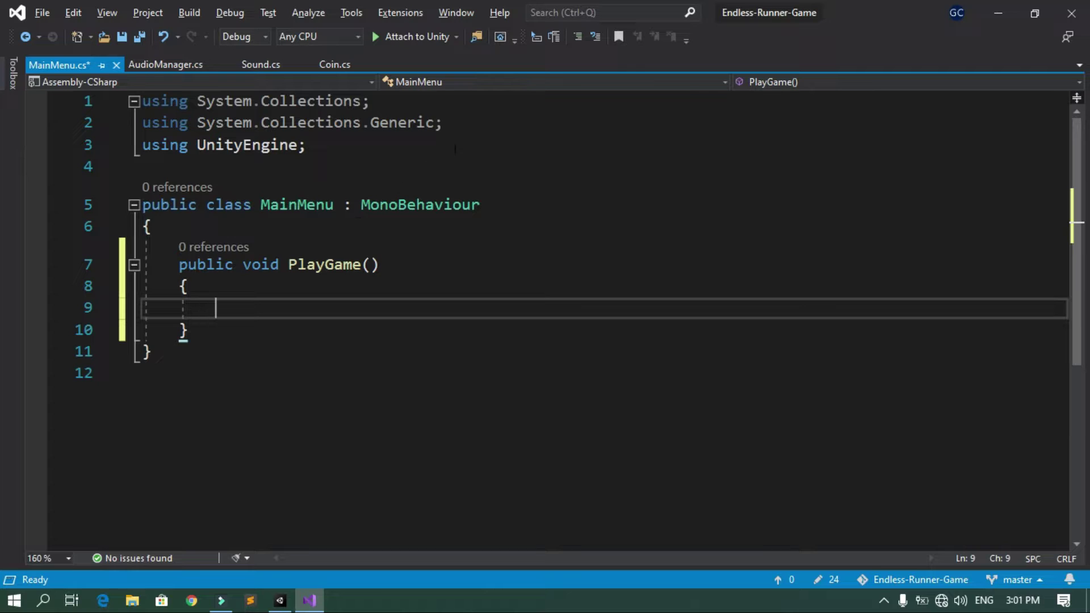
pyautogui.moveTo(471, 125); pyautogui.dragTo(120, 105)
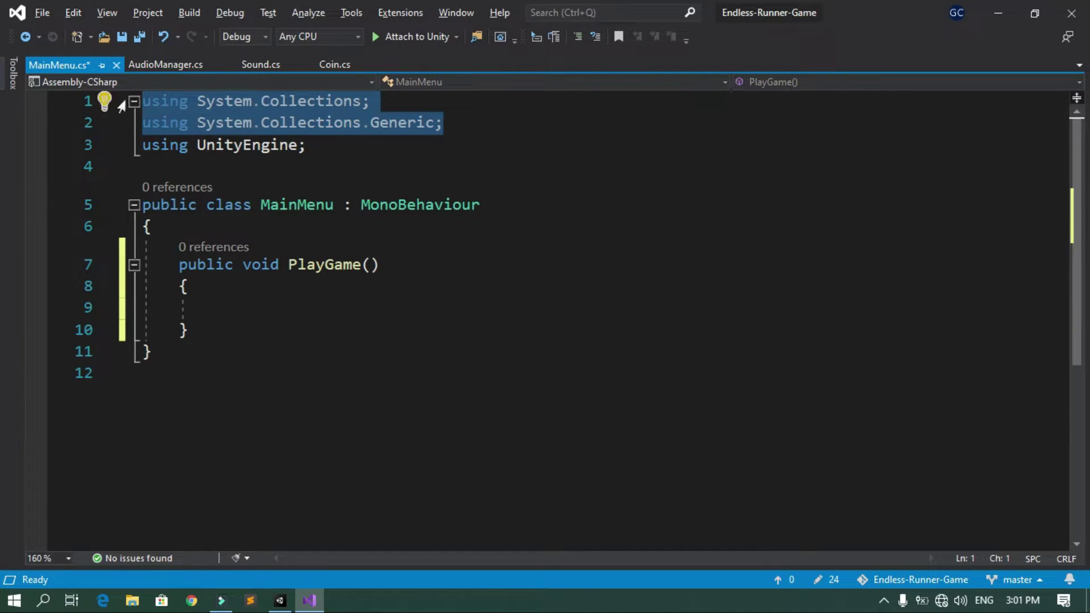
pyautogui.write('using u')
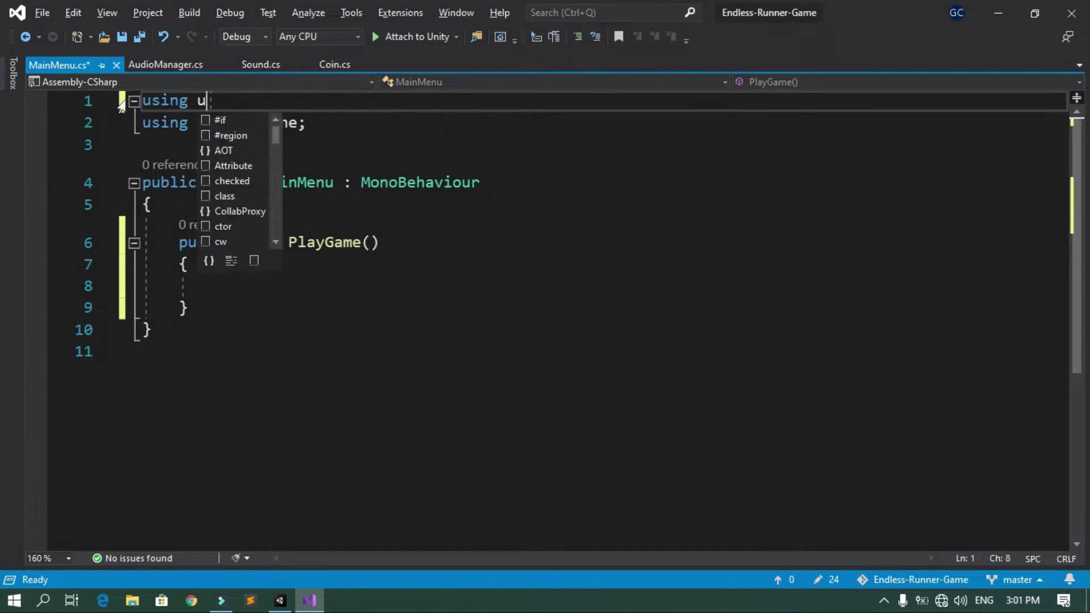
pyautogui.write('nityen')
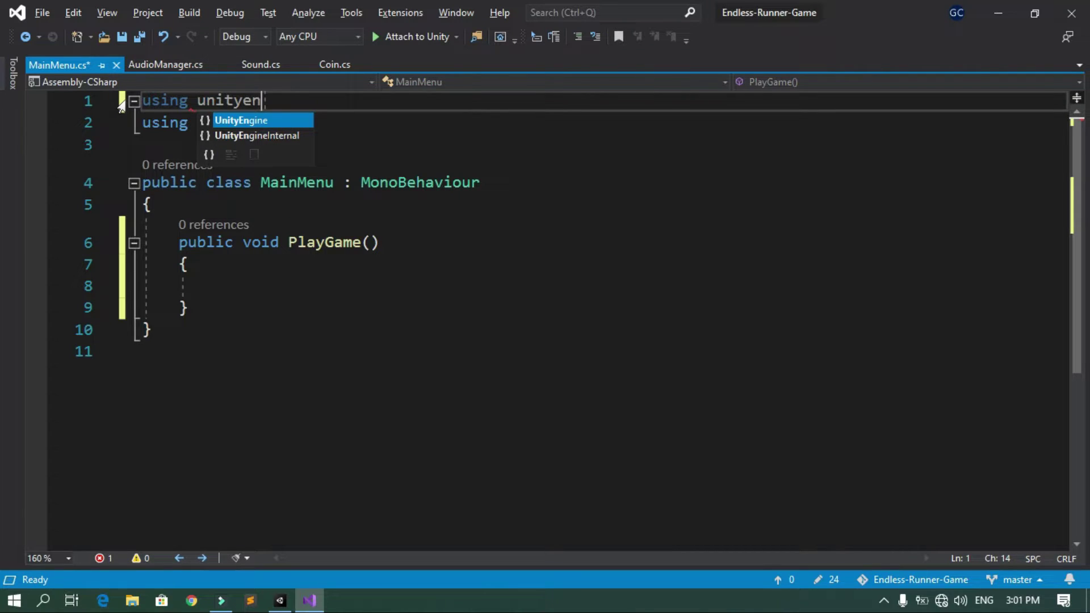
pyautogui.press('Tab')
pyautogui.write('.scen')
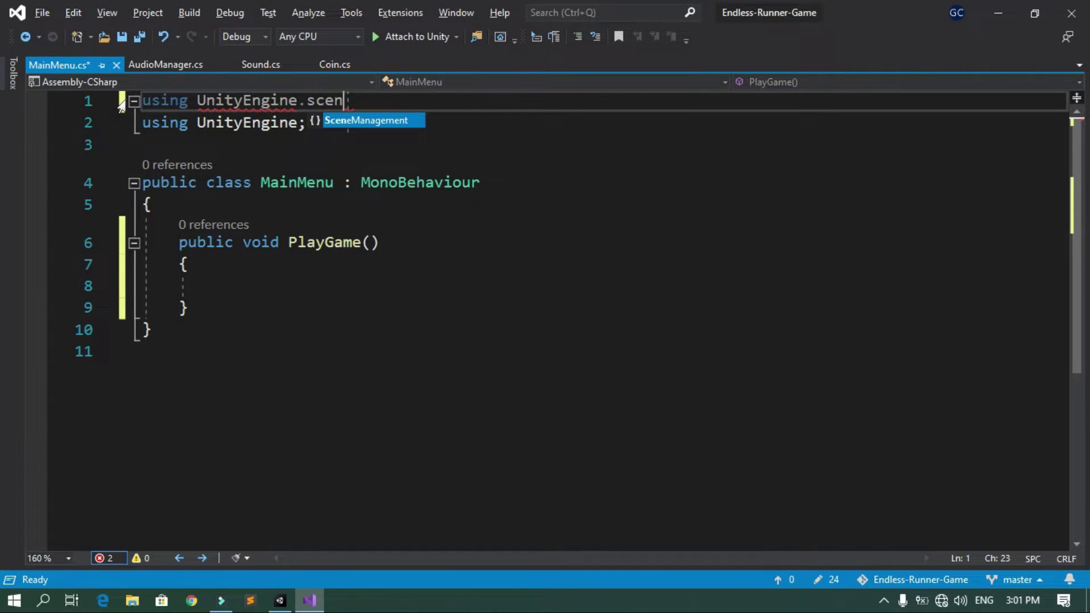
pyautogui.press('Tab')
pyautogui.write(';')
pyautogui.hotkey('ctrl', 's')
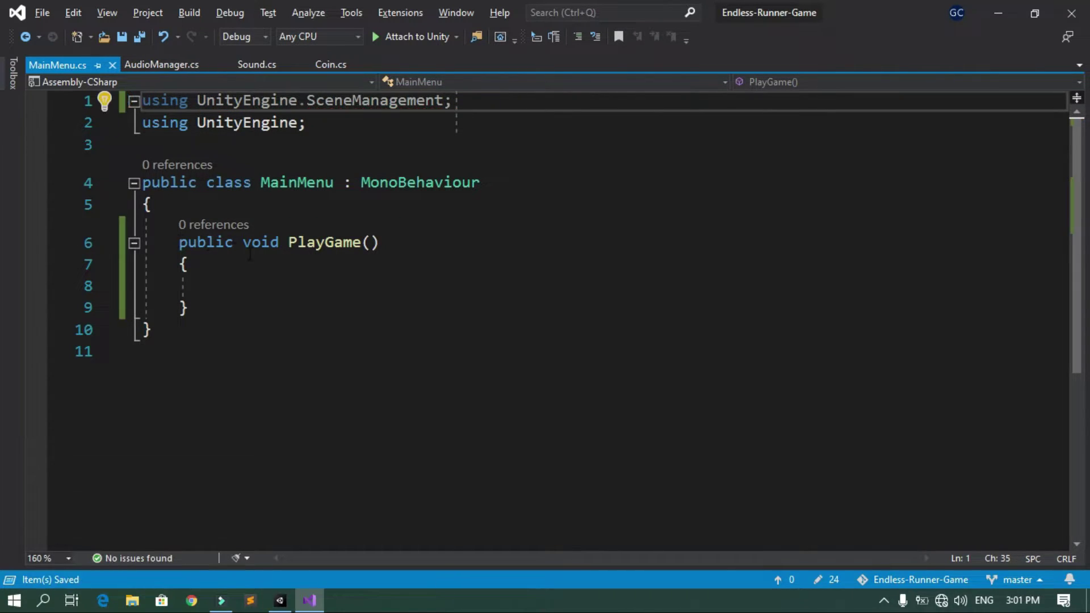
# Make PlayGame() call SceneManager.LoadScene("Level"); and save the script
pyautogui.click(329, 283)
pyautogui.write('scenem')
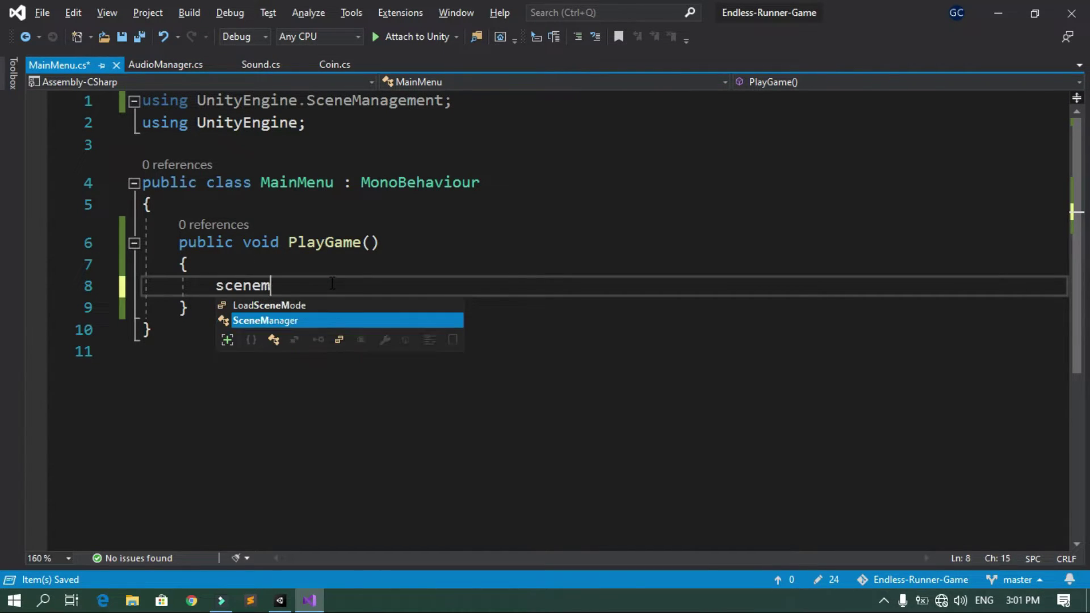
pyautogui.press('Tab')
pyautogui.write('.load')
pyautogui.press('Tab')
pyautogui.write("'")
pyautogui.press('BackSpace')
pyautogui.write('("')
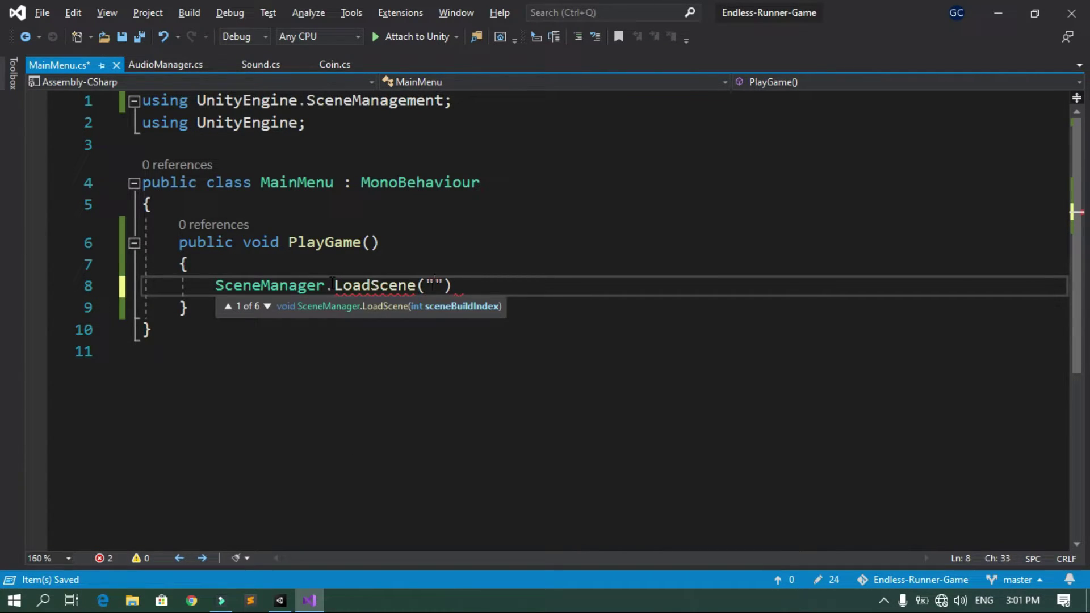
pyautogui.write('Level");')
pyautogui.hotkey('ctrl', 's')
# Add an empty public void QuitGame() method below PlayGame() in the MainMenu class
pyautogui.click(228, 306)
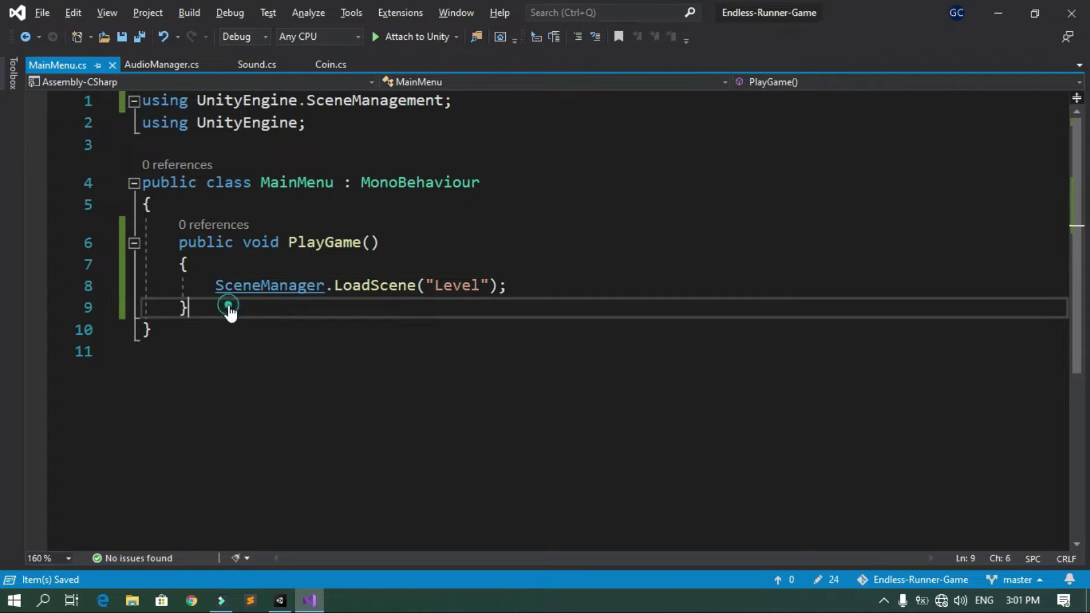
pyautogui.press('Return')
pyautogui.press('Return')
pyautogui.write('p')
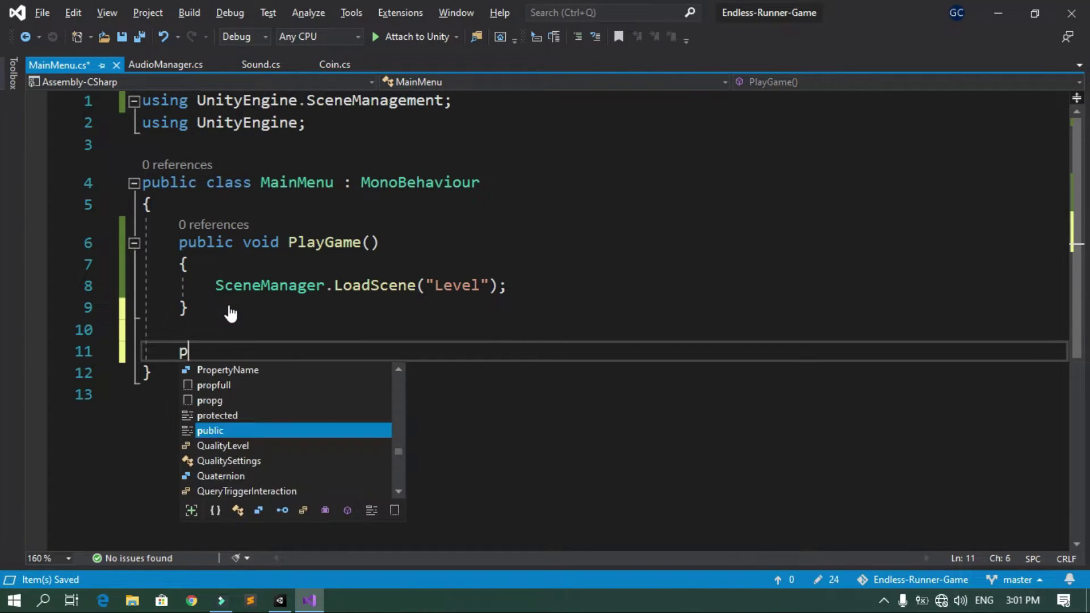
pyautogui.write('ublic void Q')
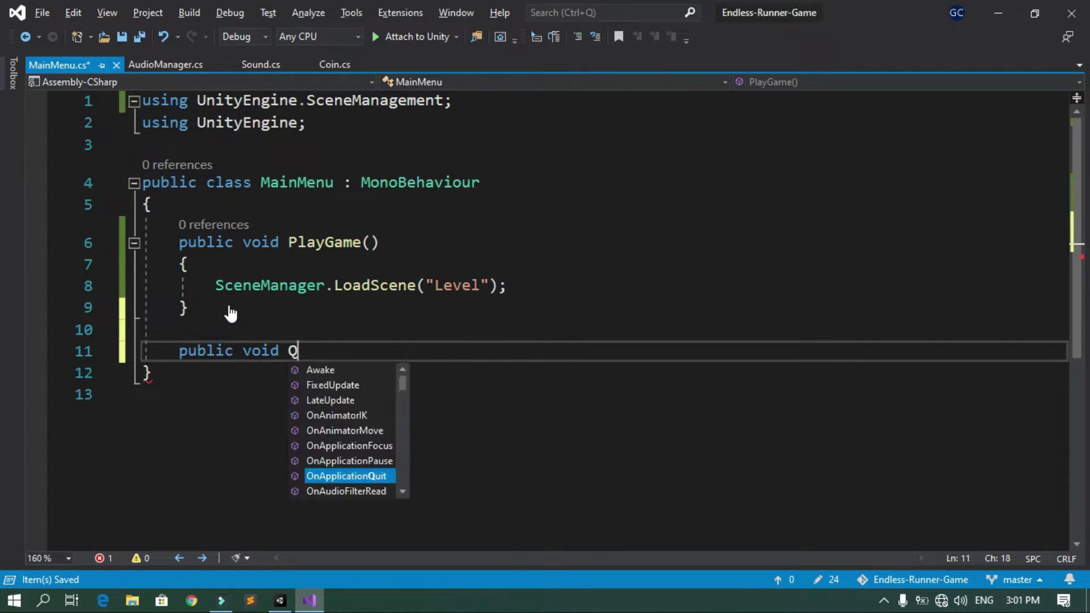
pyautogui.write('uitGame() {')
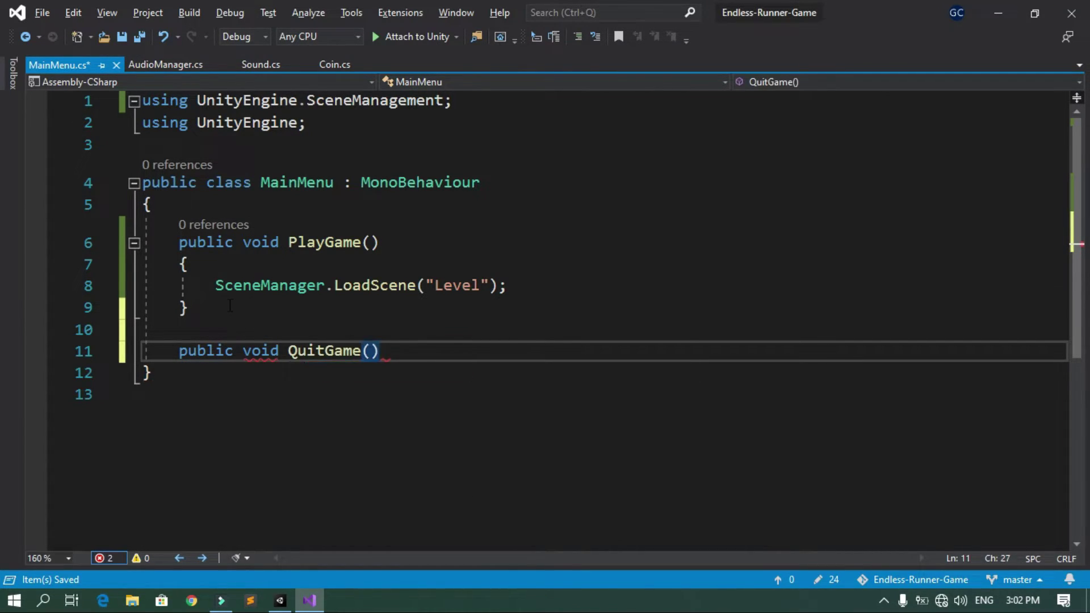
pyautogui.press('Return')
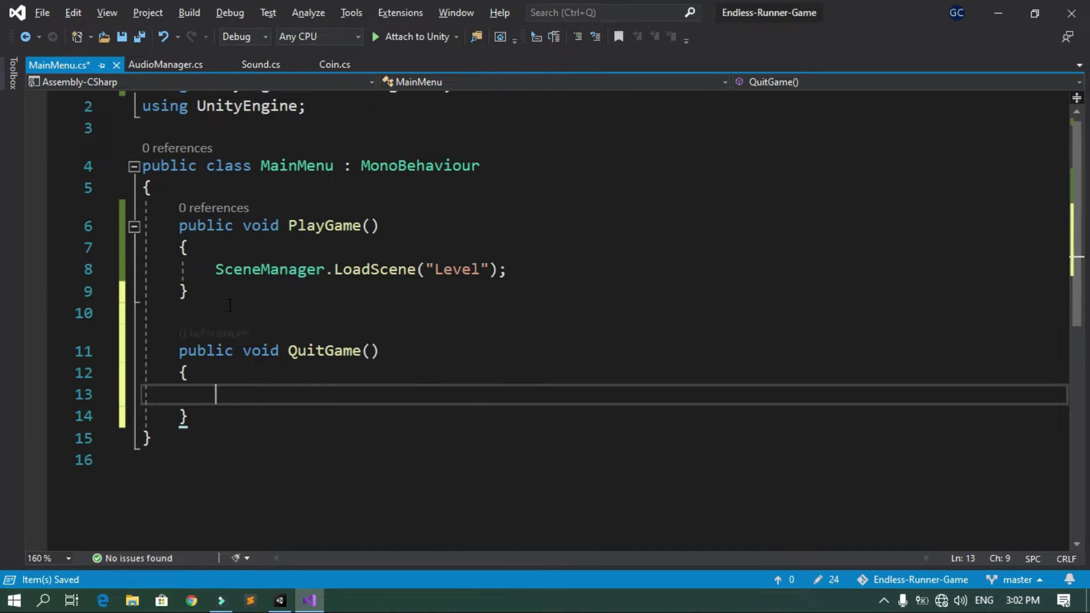
# Make QuitGame() call Application.Quit(); and save the script
pyautogui.write('appl')
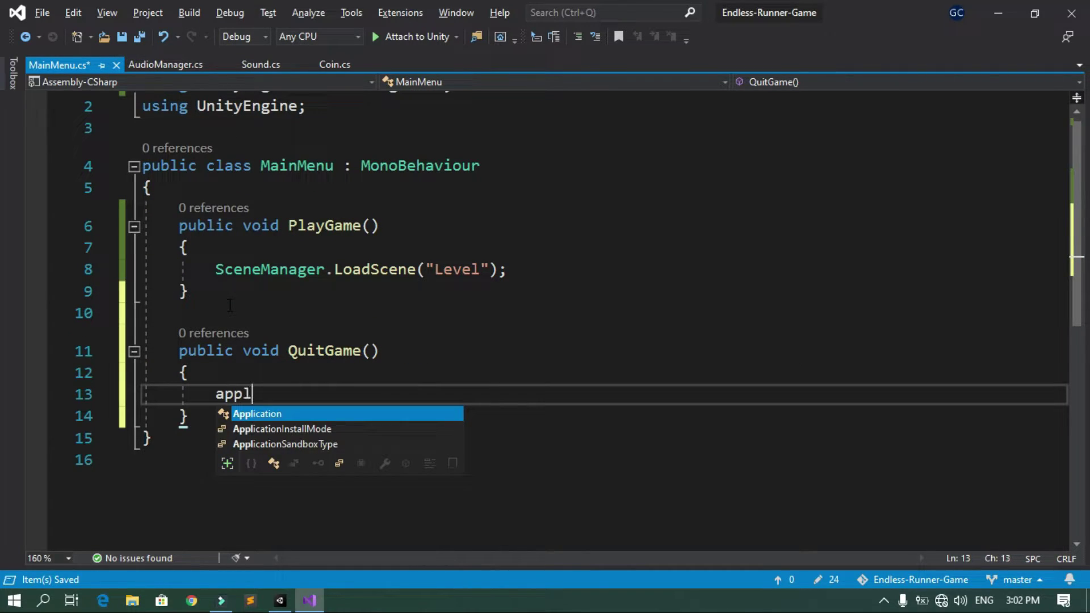
pyautogui.press('Tab')
pyautogui.write('.qui')
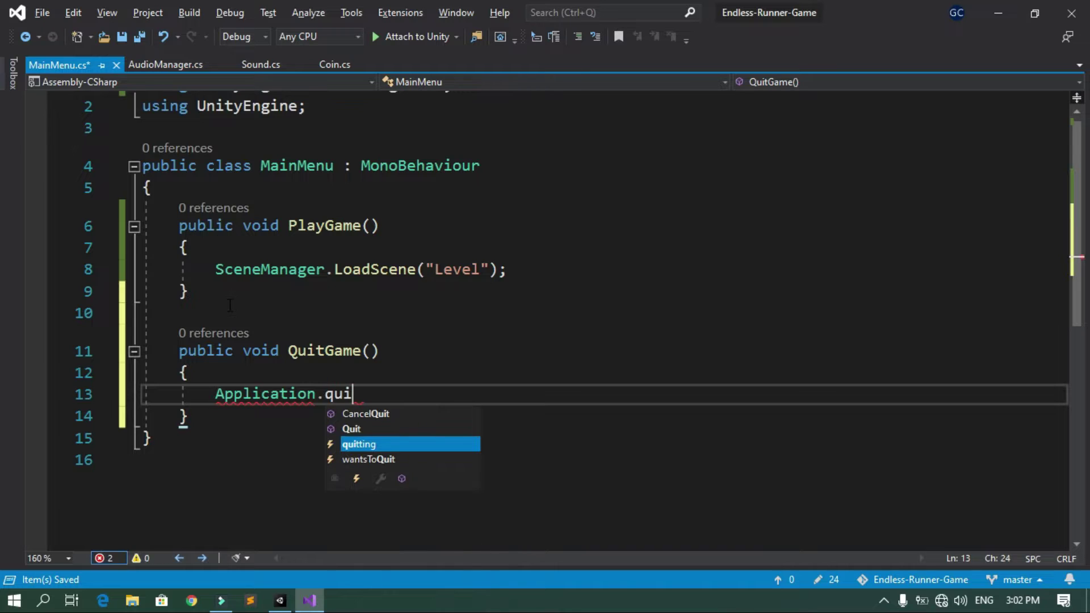
pyautogui.press('Up')
pyautogui.press('Tab')
pyautogui.write('();')
pyautogui.hotkey('ctrl', 's')
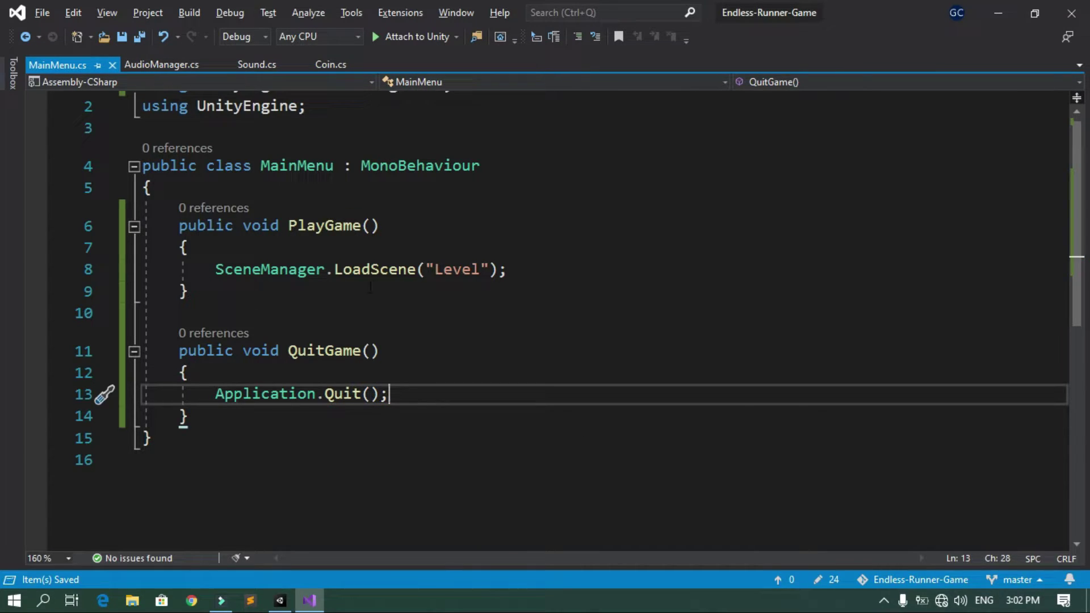
pyautogui.scroll(1, 656, 267)
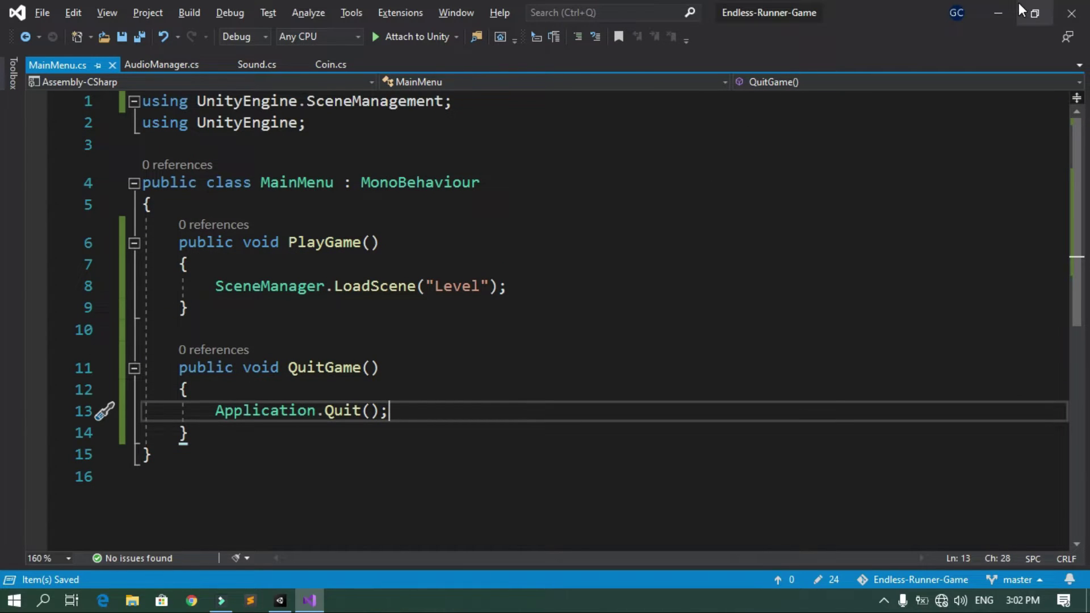
# Switch to Unity, create an empty game object named Main Menu in the scene, and attach the MainMenu script to it
pyautogui.click(998, 13)
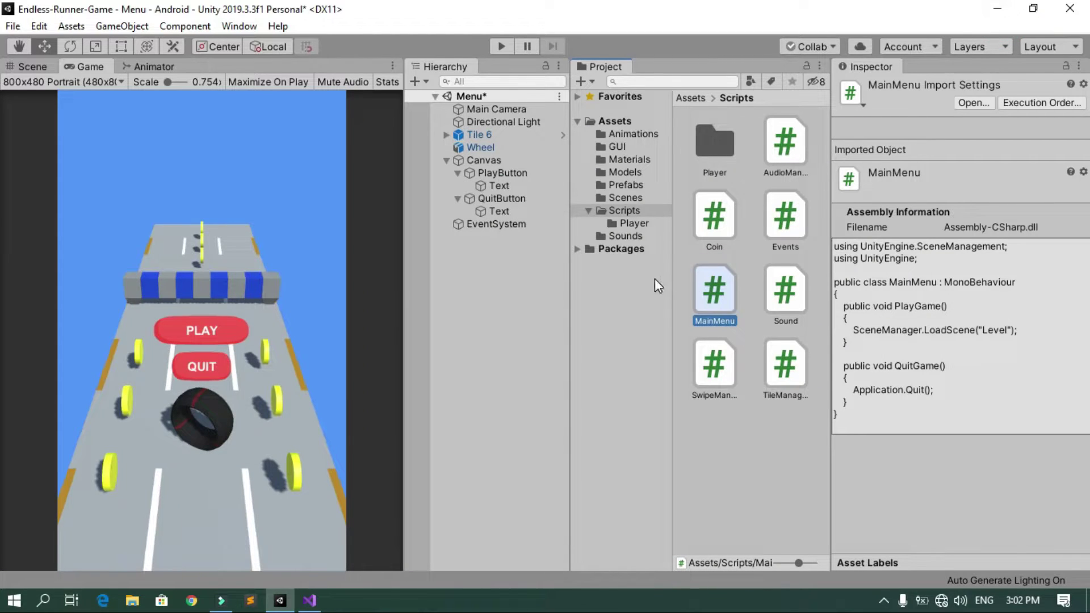
pyautogui.rightClick(494, 285)
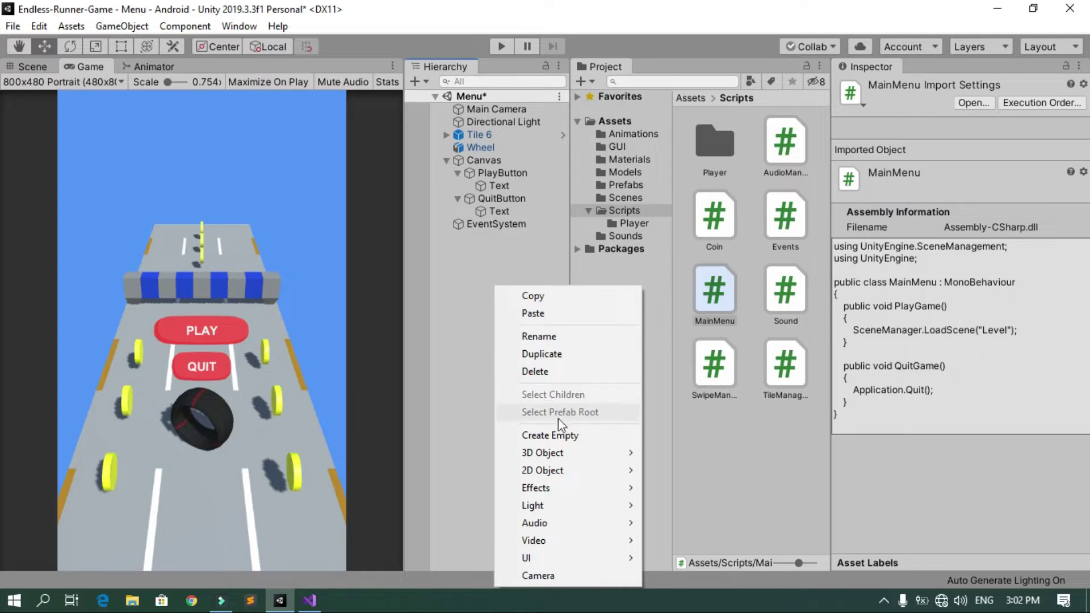
pyautogui.click(562, 435)
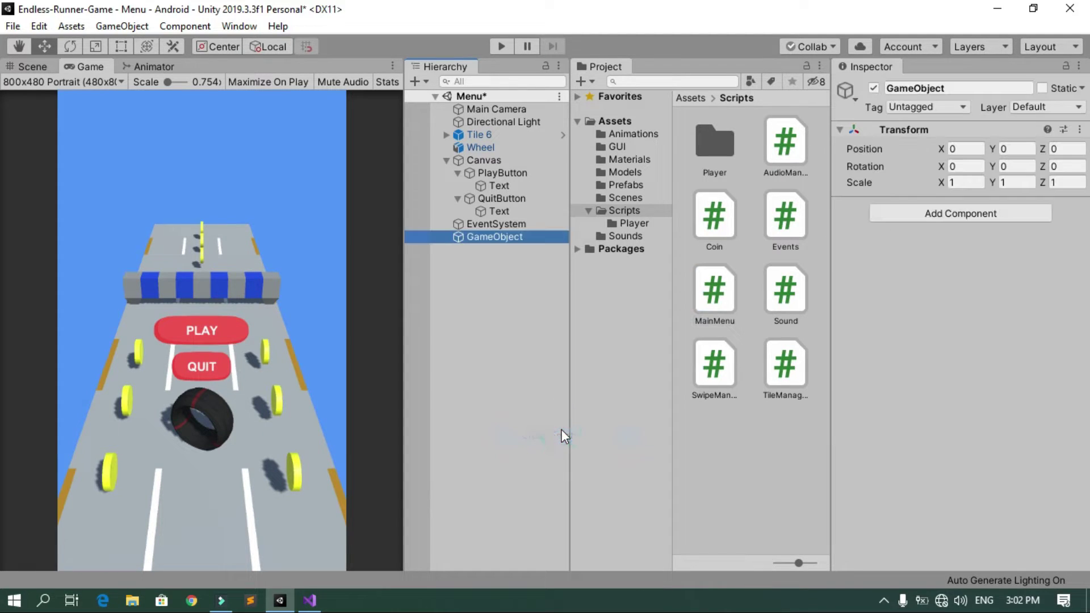
pyautogui.click(509, 237)
pyautogui.write('Main Menu')
pyautogui.press('Return')
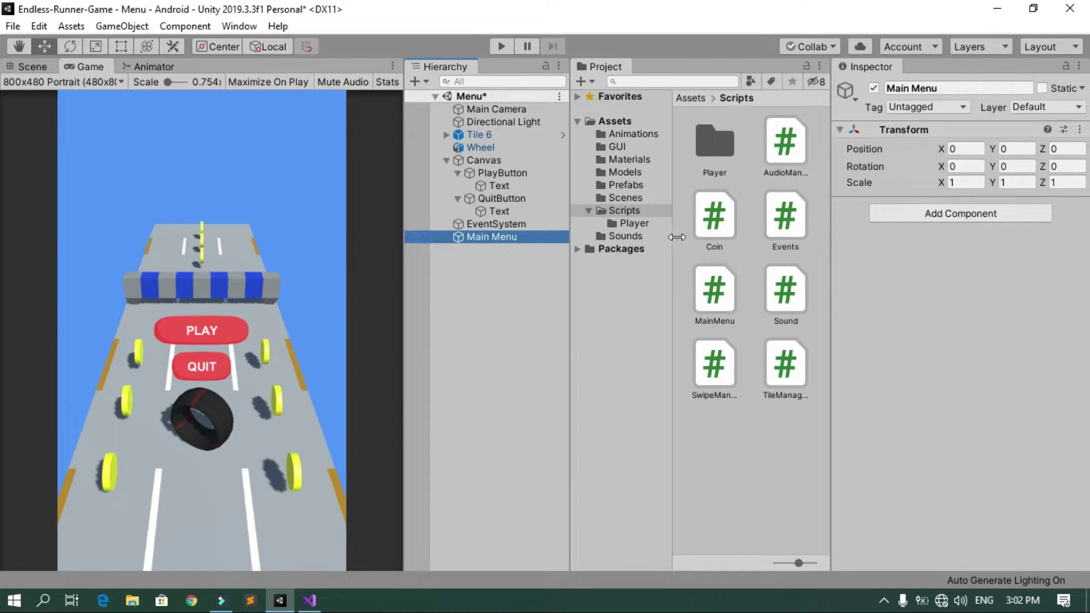
pyautogui.moveTo(715, 290); pyautogui.dragTo(944, 292)
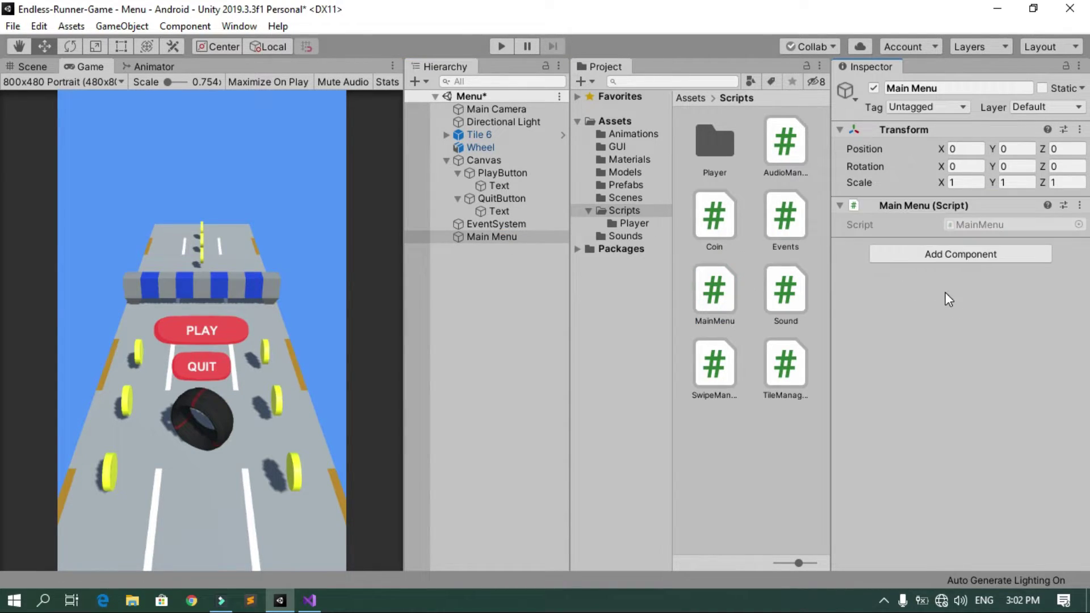
# Add an On Click event to PlayButton that targets the Main Menu object and calls MainMenu.PlayGame
pyautogui.click(512, 174)
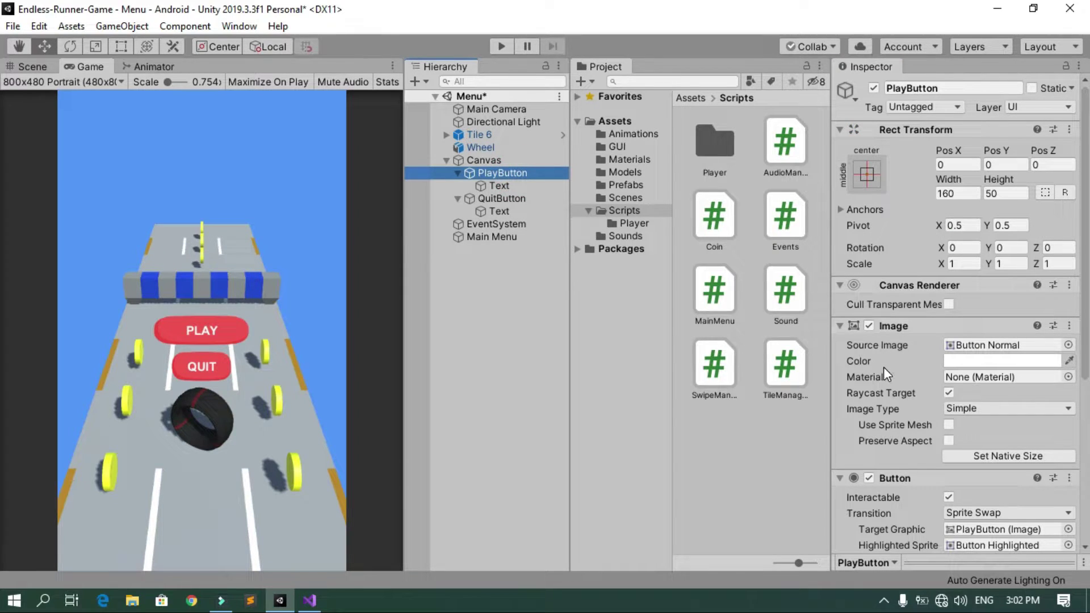
pyautogui.scroll(-8, 883, 367)
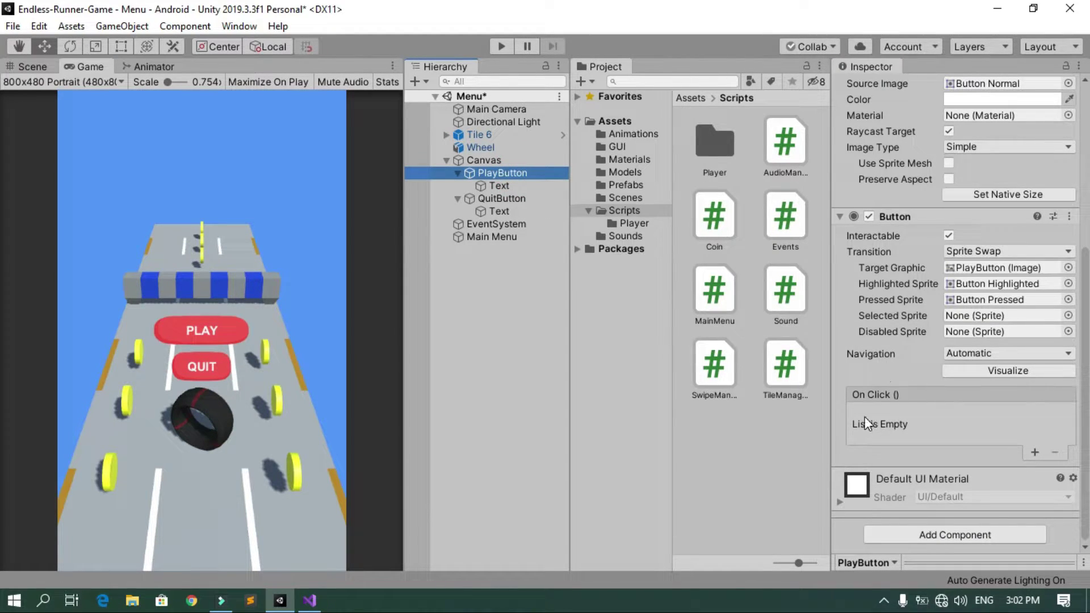
pyautogui.click(1034, 452)
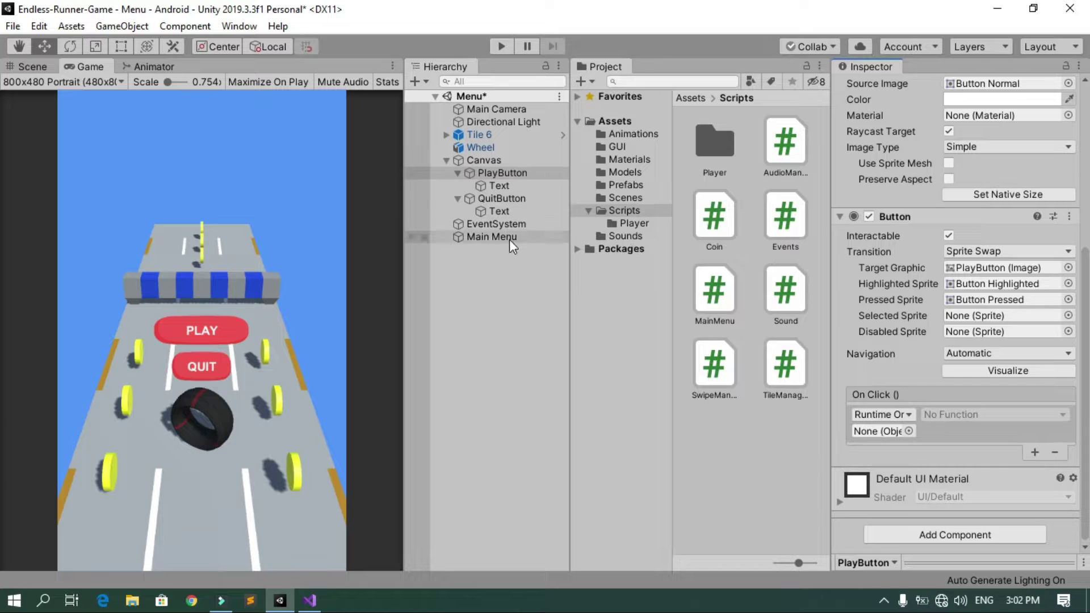
pyautogui.moveTo(513, 236); pyautogui.dragTo(873, 428)
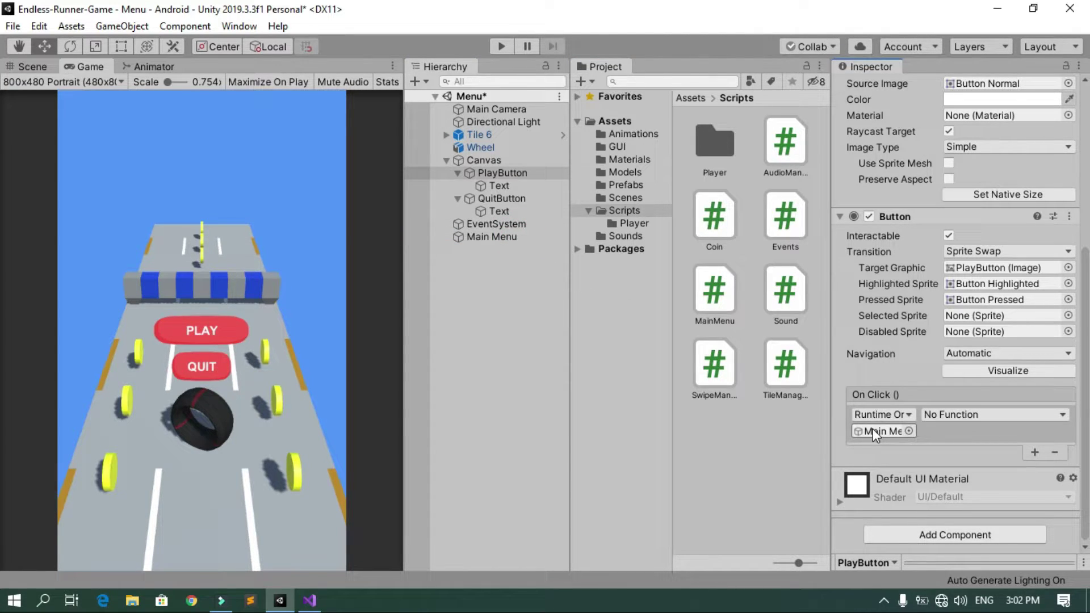
pyautogui.click(948, 413)
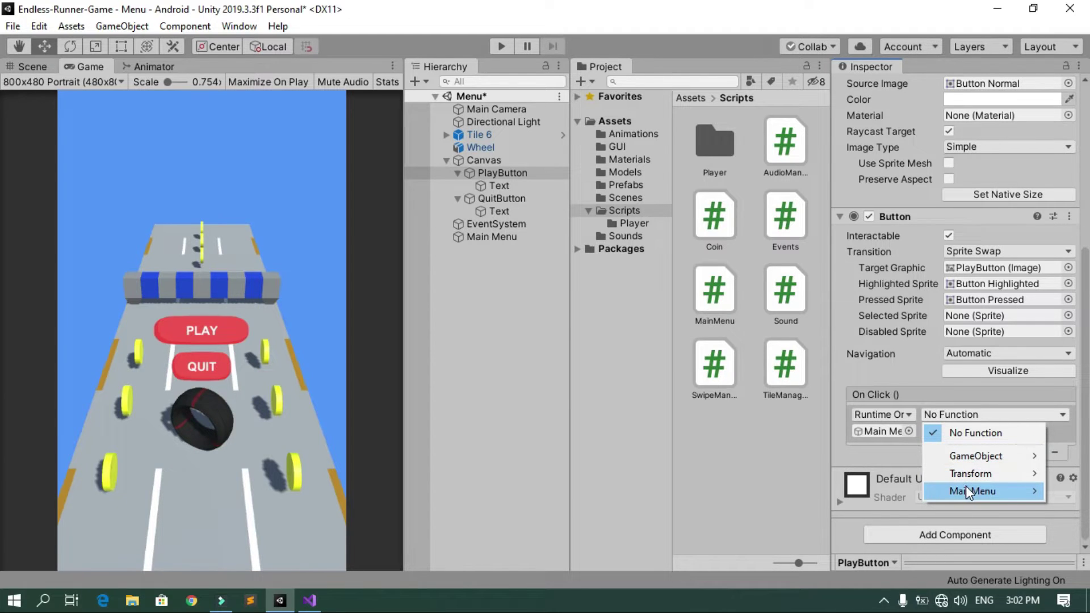
pyautogui.moveTo(966, 487)
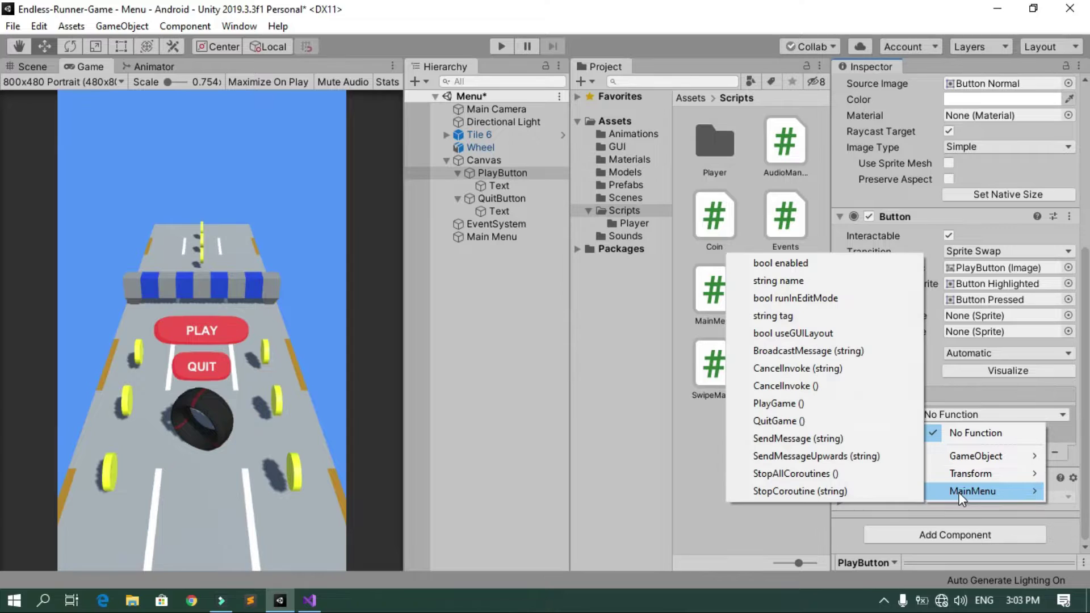
pyautogui.click(826, 405)
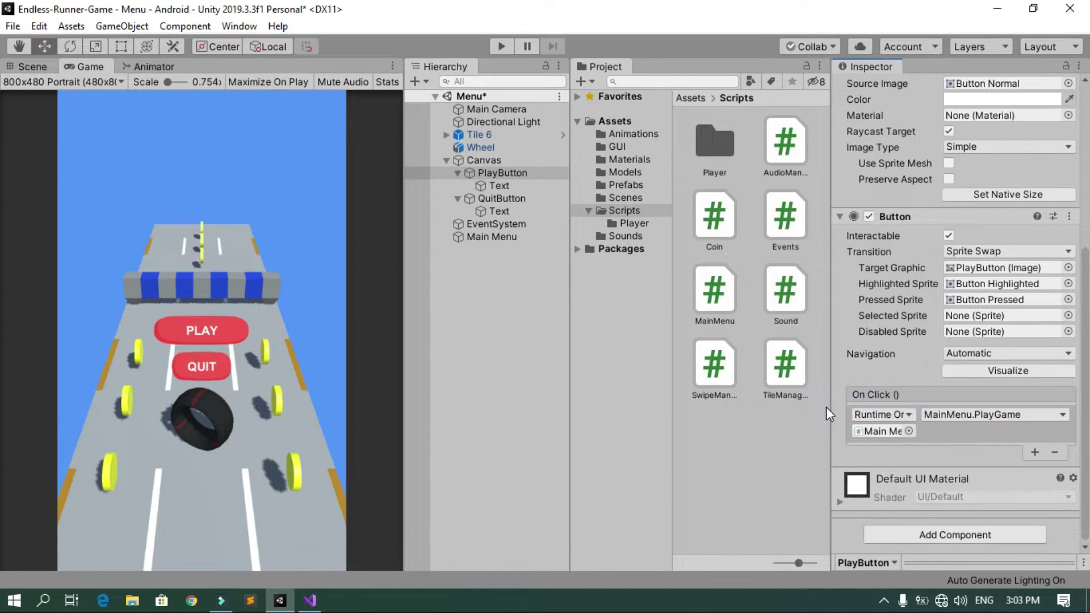
# Add an On Click event to QuitButton that targets the Main Menu object and calls MainMenu.QuitGame
pyautogui.click(549, 202)
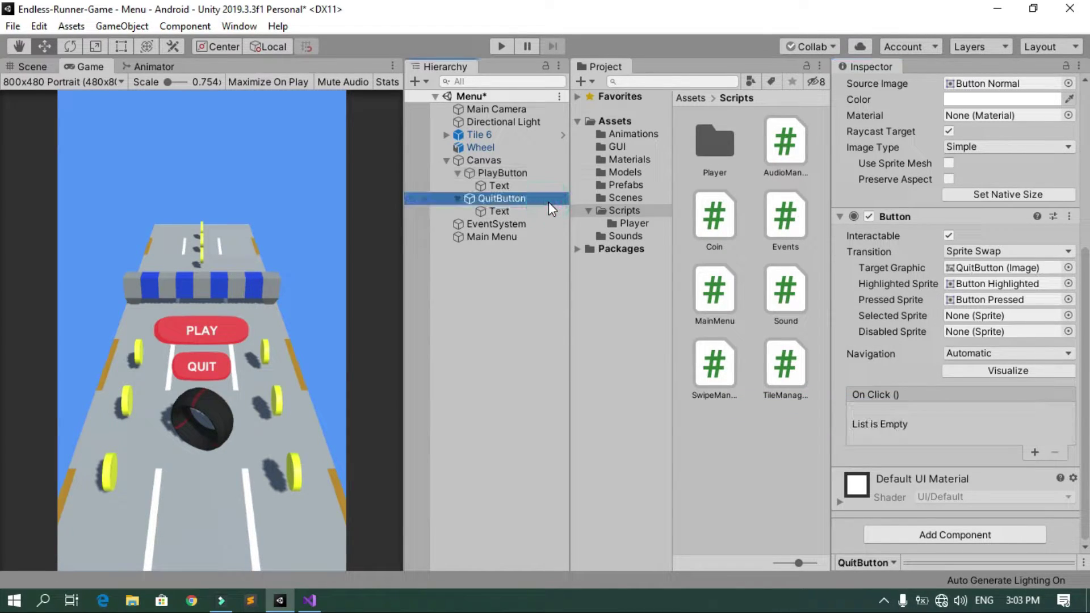
pyautogui.click(1035, 452)
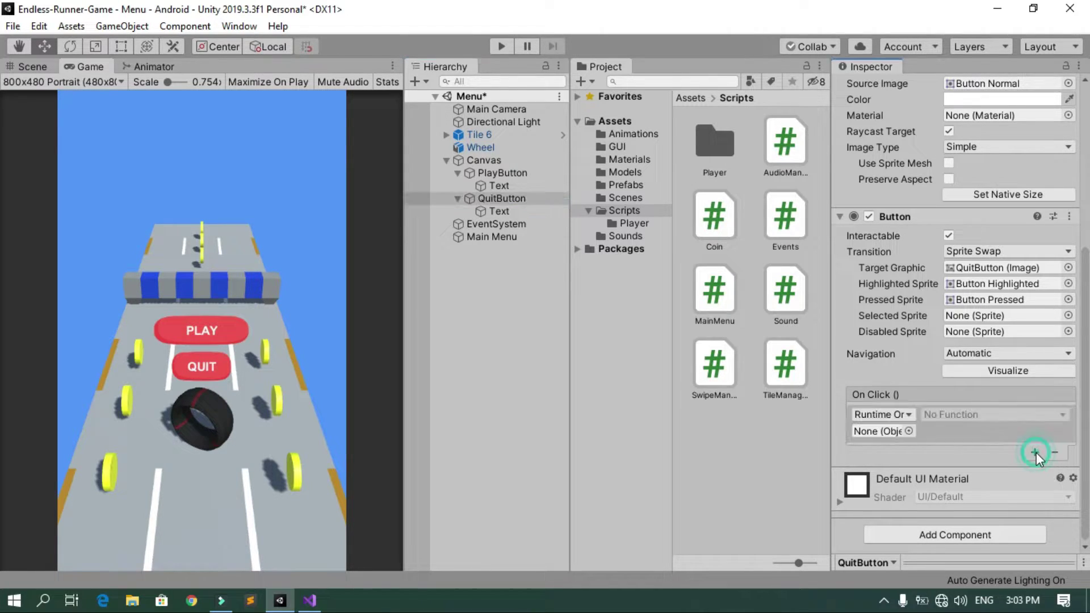
pyautogui.moveTo(493, 240); pyautogui.dragTo(873, 431)
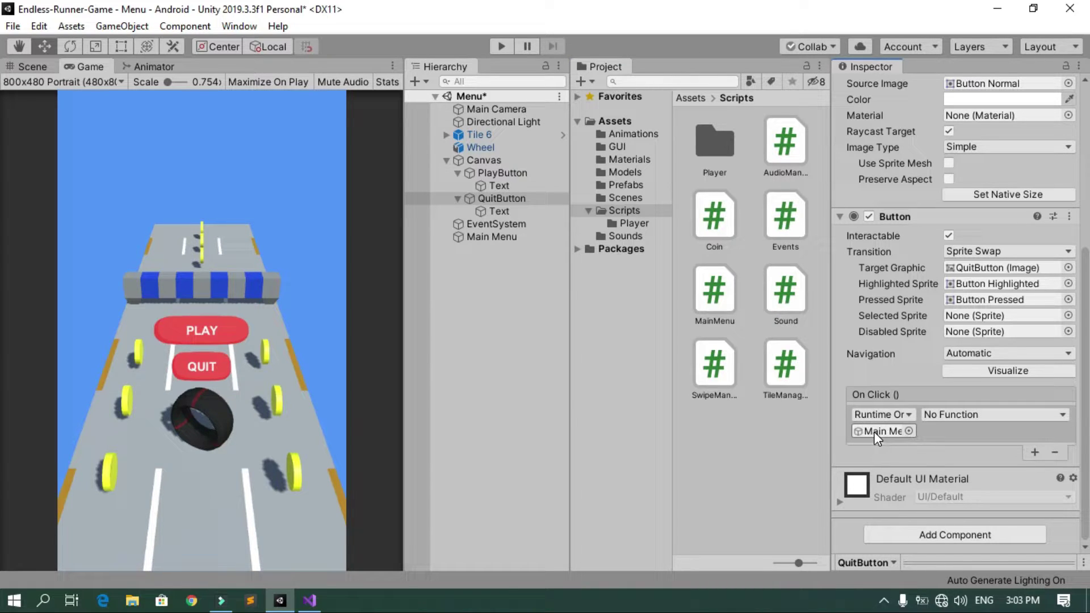
pyautogui.click(945, 414)
pyautogui.moveTo(965, 489)
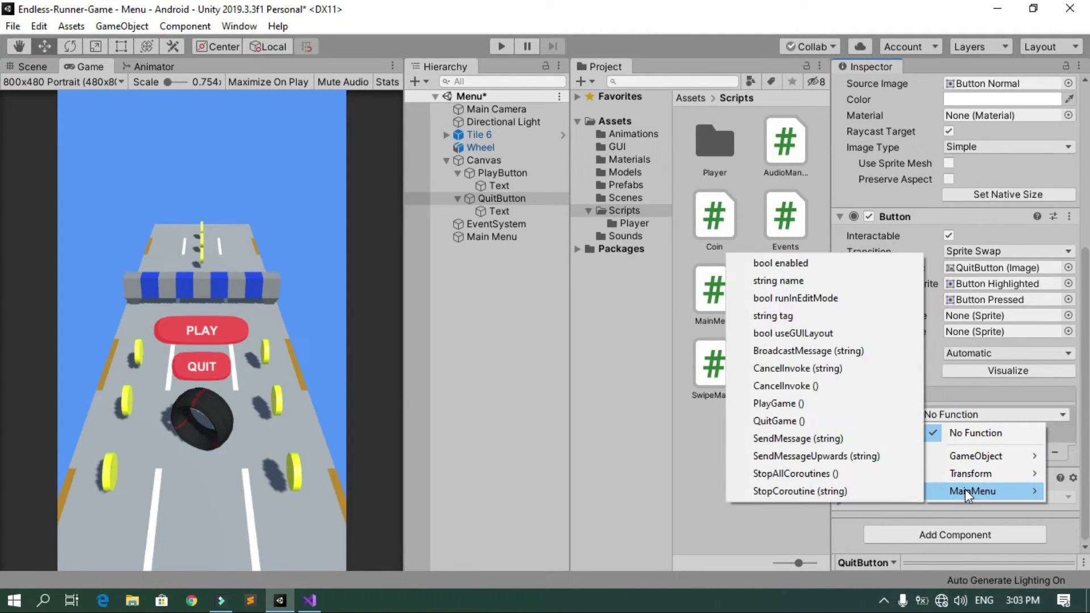
pyautogui.click(823, 422)
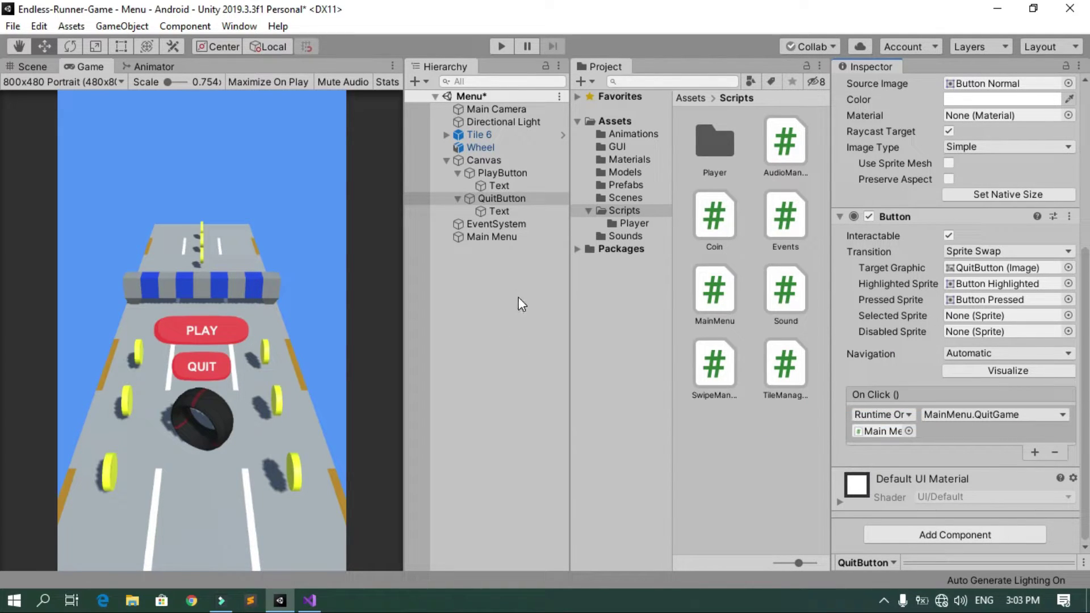
# Add the Menu scene and then the Level scene to Scenes In Build in the build settings
pyautogui.click(13, 28)
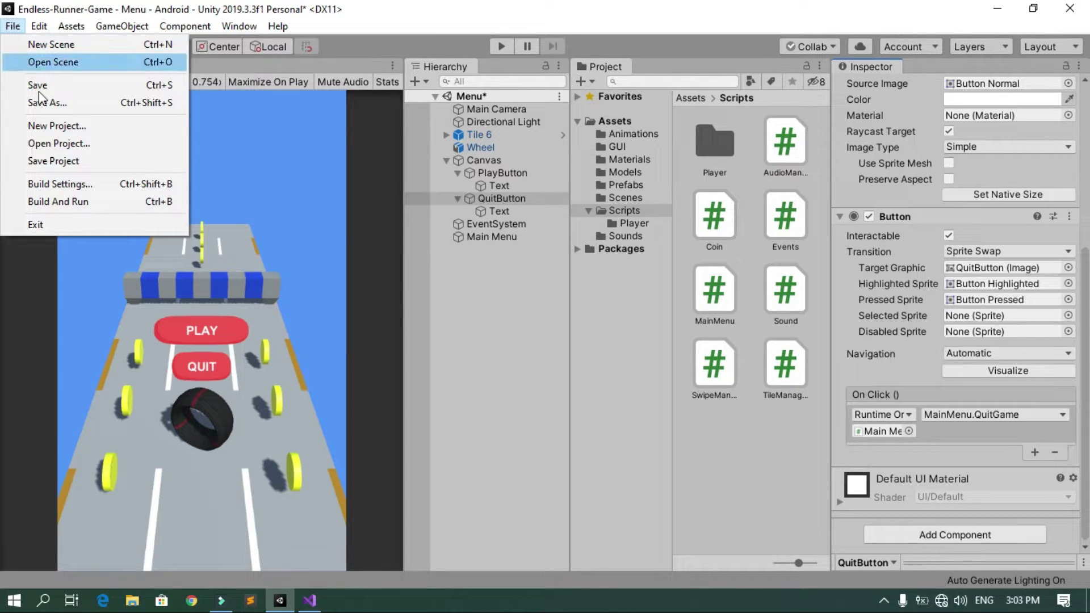
pyautogui.click(83, 185)
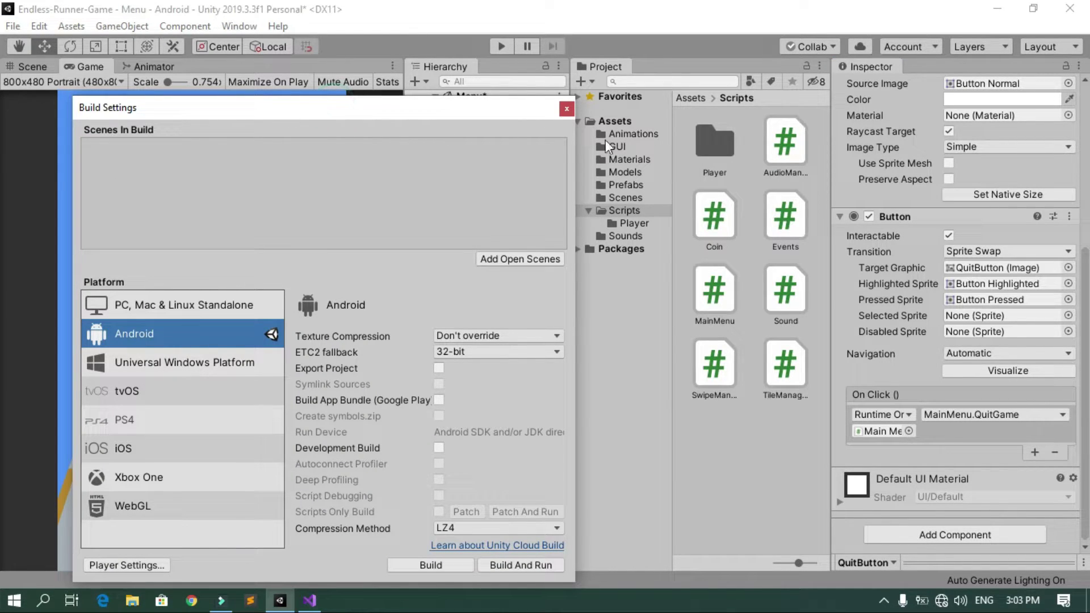
pyautogui.click(642, 197)
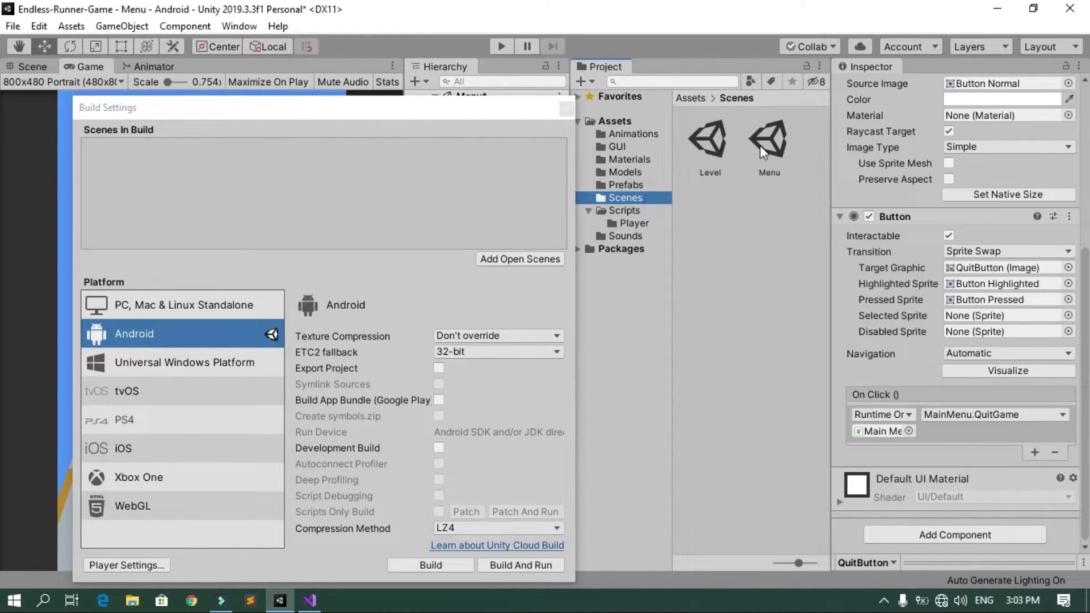
pyautogui.moveTo(765, 145); pyautogui.dragTo(463, 171)
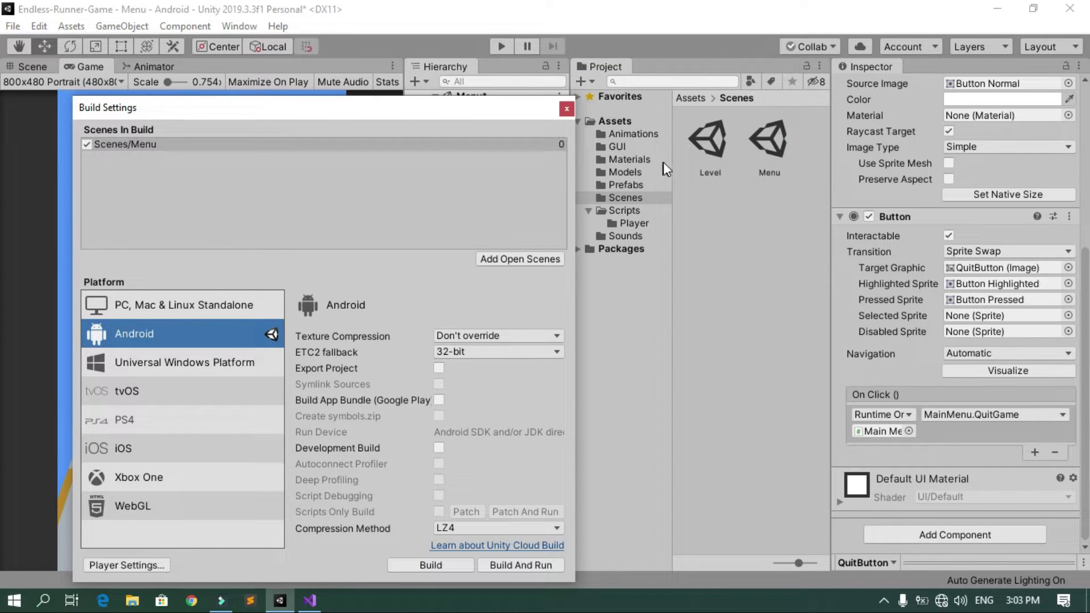
pyautogui.moveTo(700, 156); pyautogui.dragTo(482, 192)
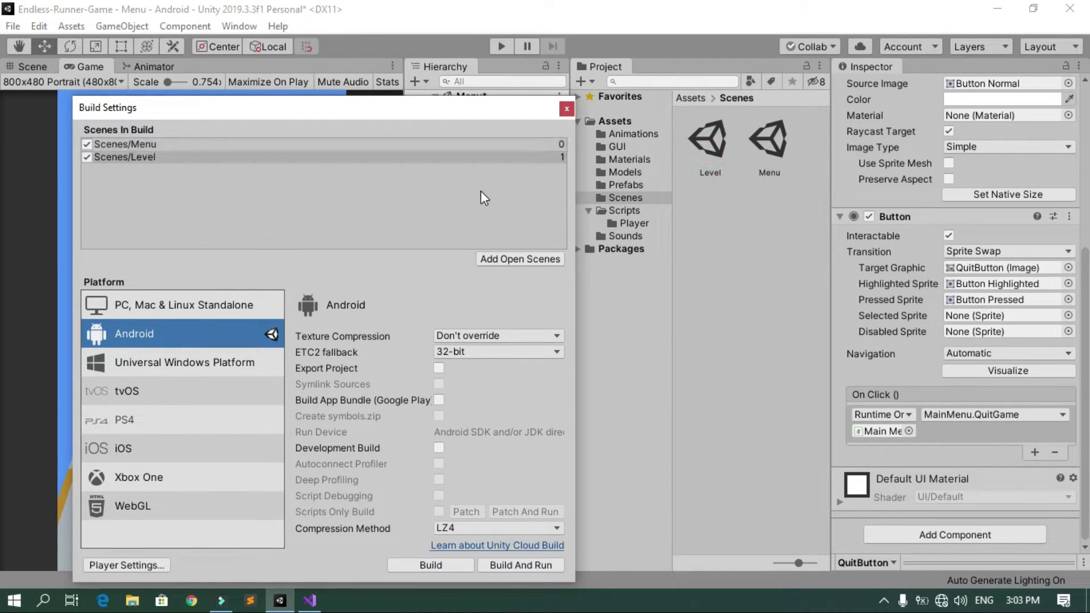
pyautogui.click(567, 109)
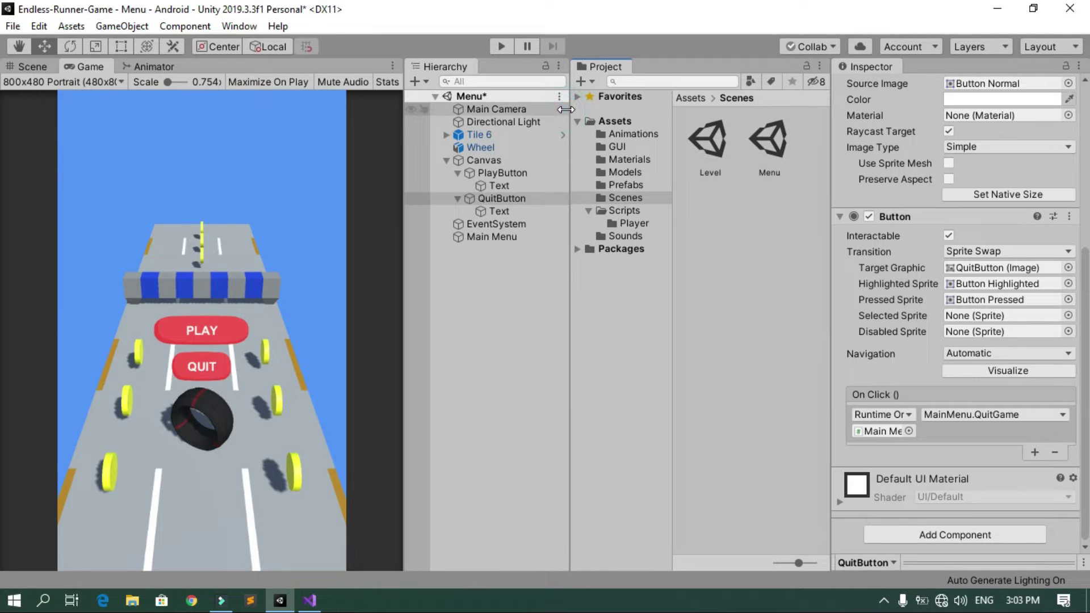
# Run the Menu scene, test the game's PLAY button, and start the run in the level
pyautogui.click(501, 47)
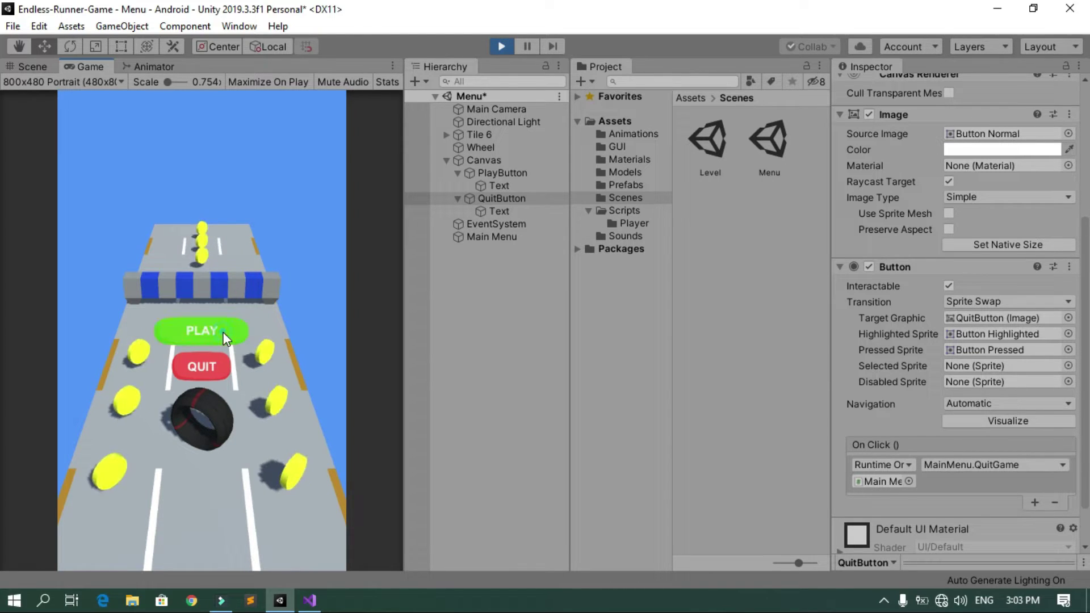
pyautogui.click(224, 333)
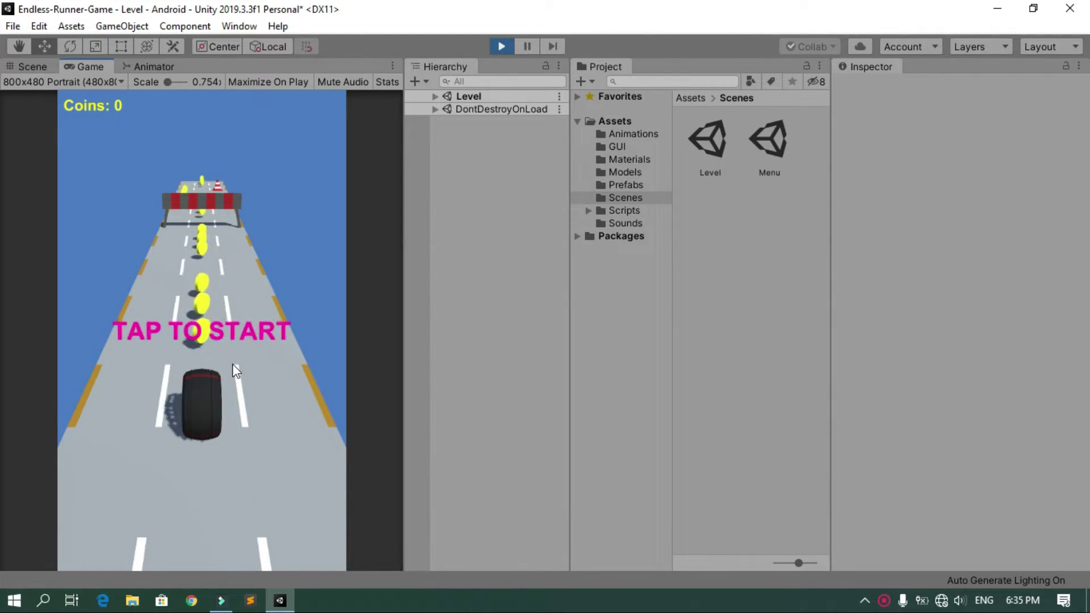
pyautogui.click(235, 369)
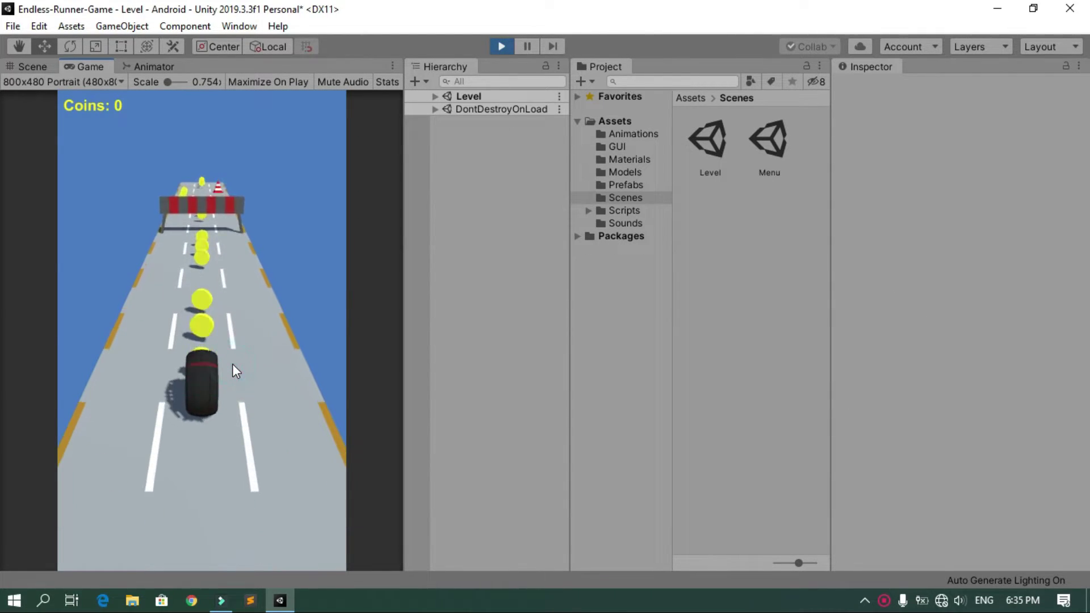
# Swipe the rolling wheel toward another lane to test the controls in the running level
pyautogui.moveTo(233, 365); pyautogui.dragTo(309, 445)
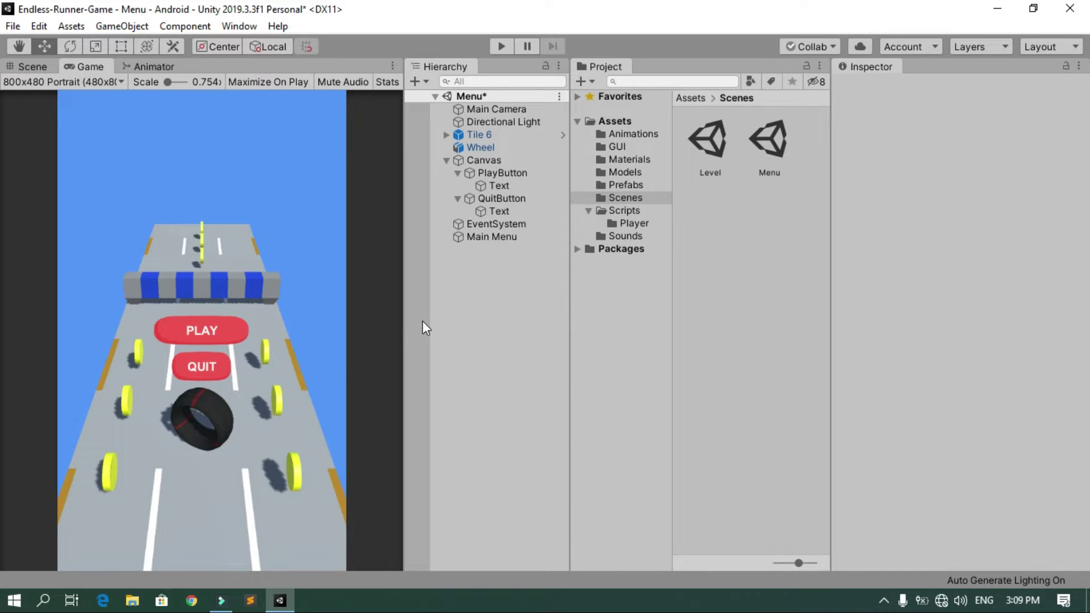
# Open the Level scene, saving the Menu scene's changes, and turn its AudioManager into a prefab in the Prefabs folder
pyautogui.doubleClick(707, 151)
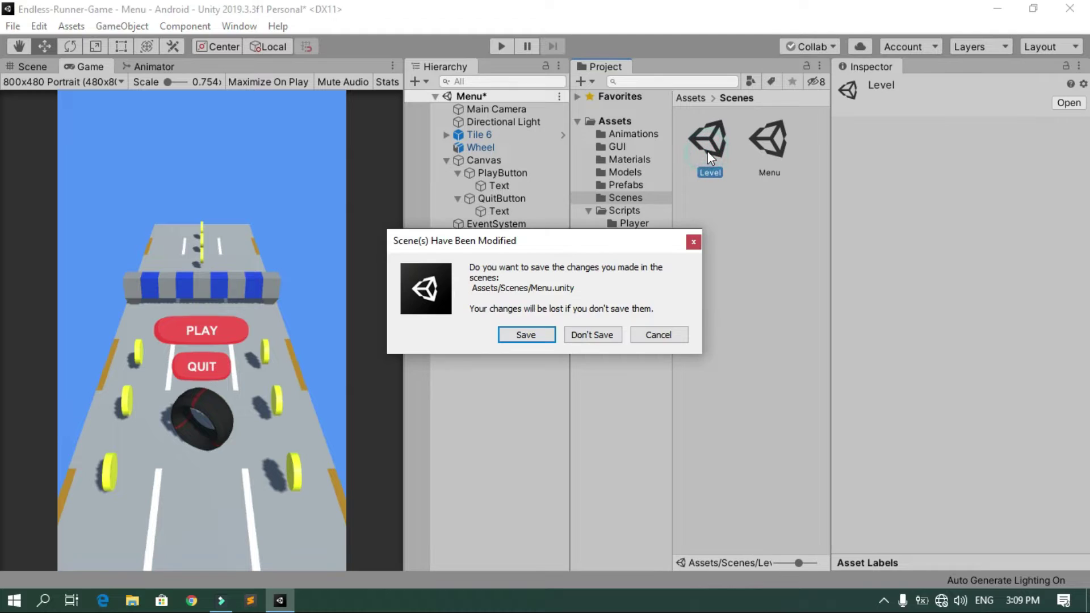
pyautogui.click(534, 331)
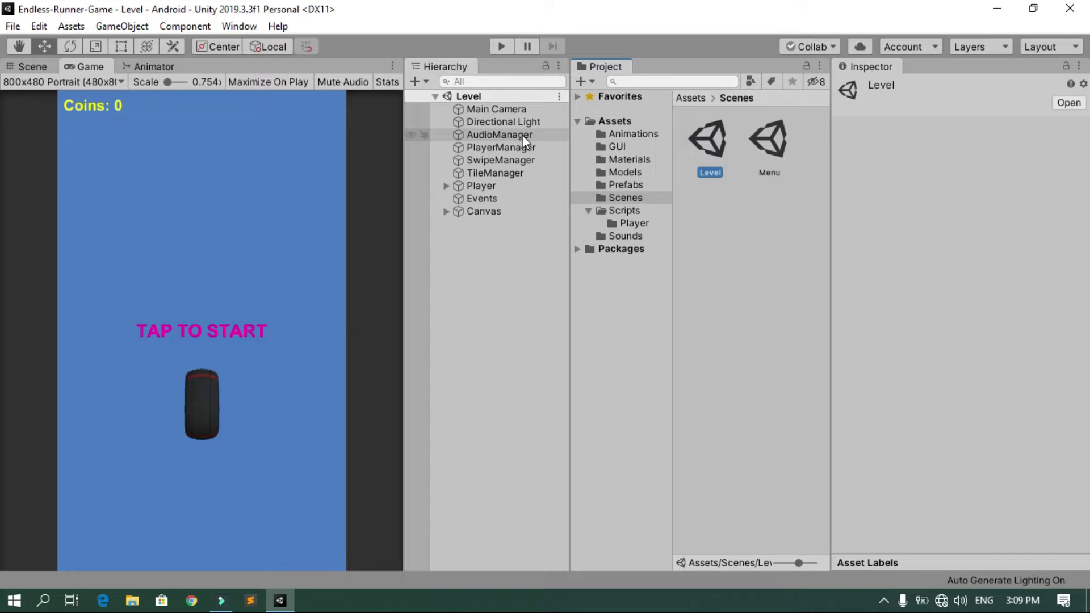
pyautogui.click(620, 185)
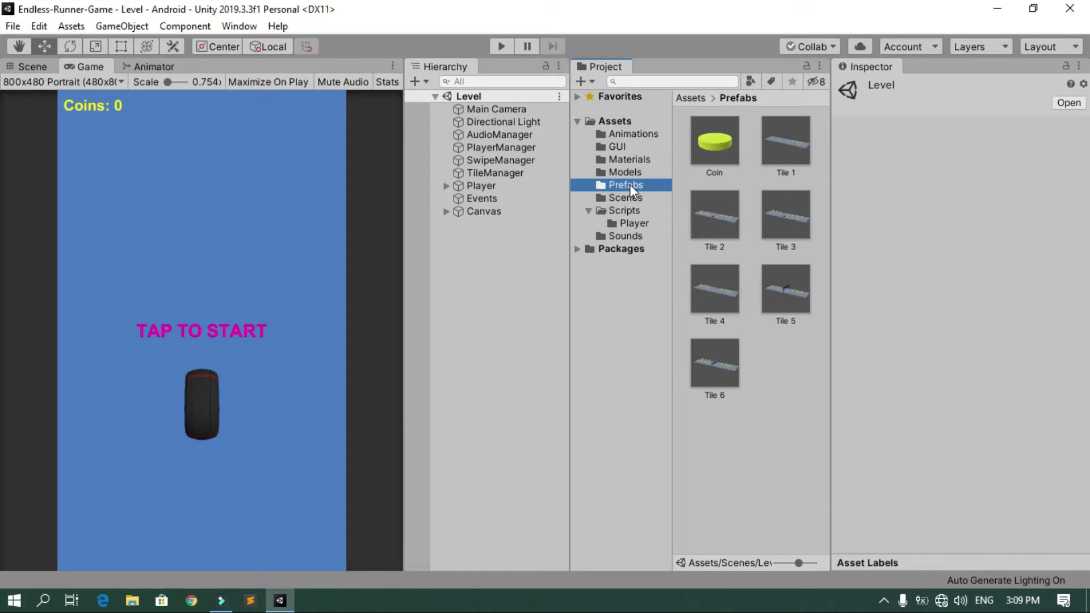
pyautogui.moveTo(527, 136); pyautogui.dragTo(792, 397)
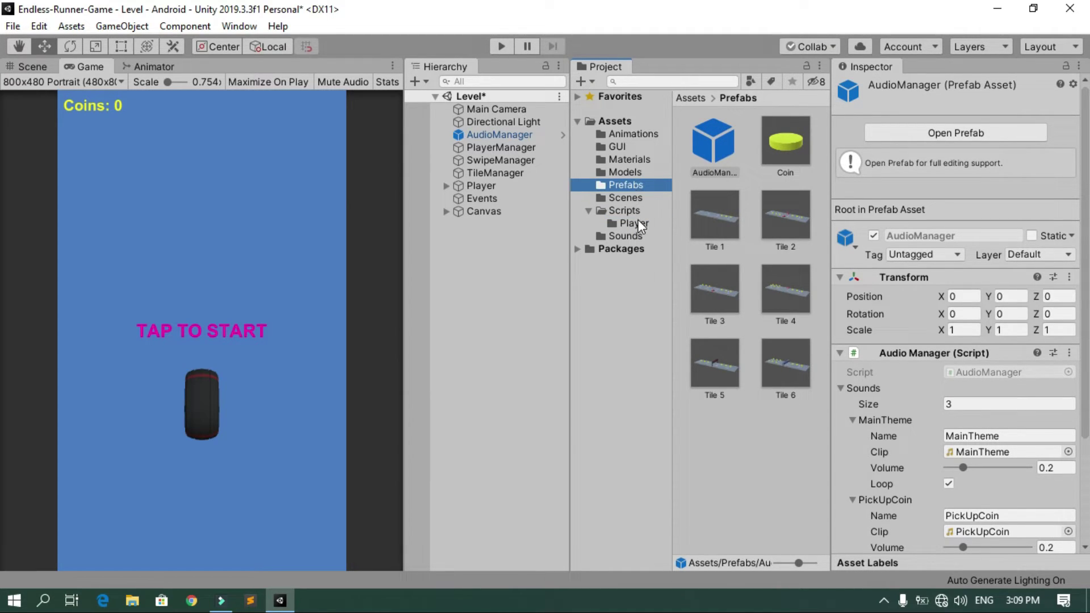
# Reopen the Menu scene, saving the Level scene's changes, and add the AudioManager prefab to its hierarchy
pyautogui.click(631, 197)
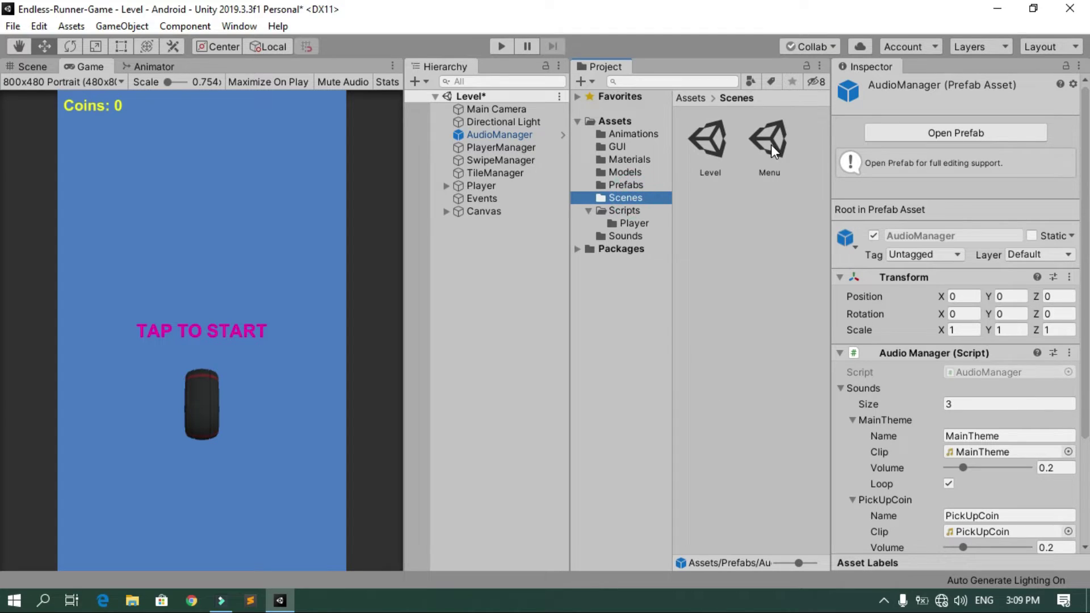
pyautogui.doubleClick(771, 145)
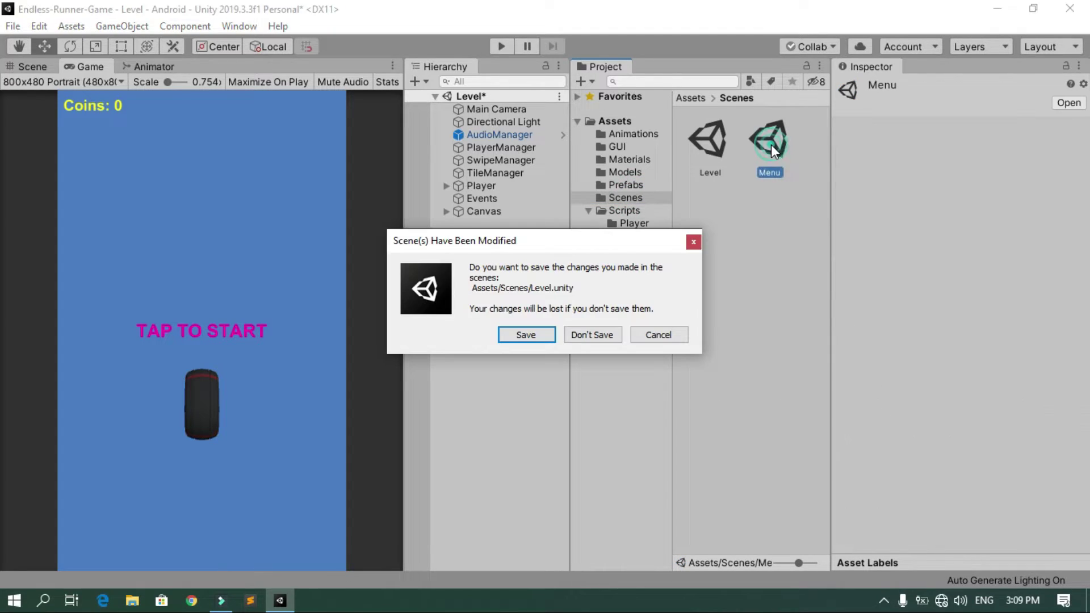
pyautogui.click(528, 334)
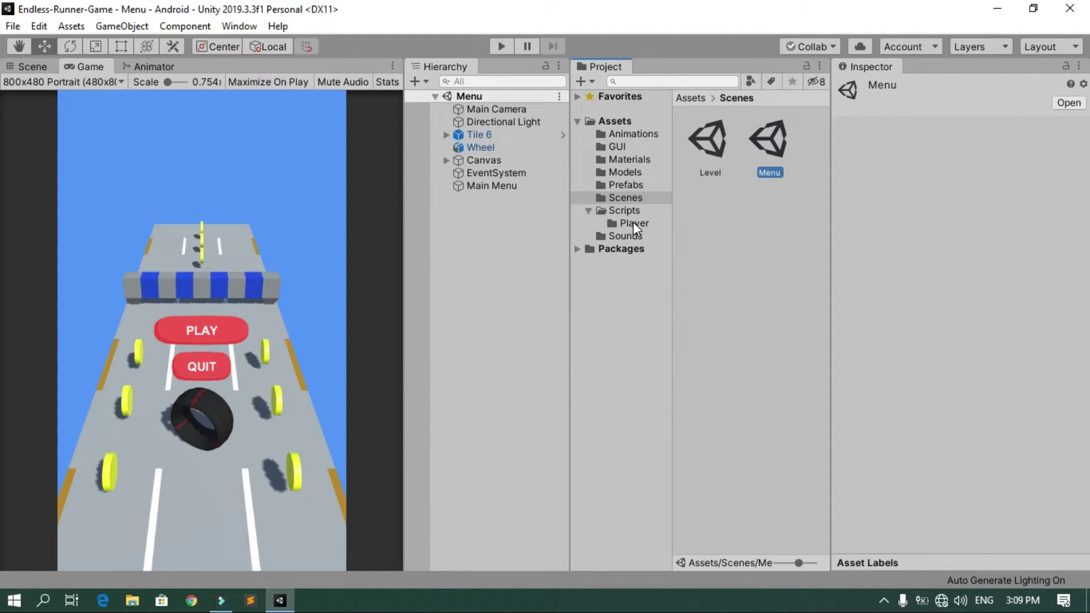
pyautogui.click(633, 183)
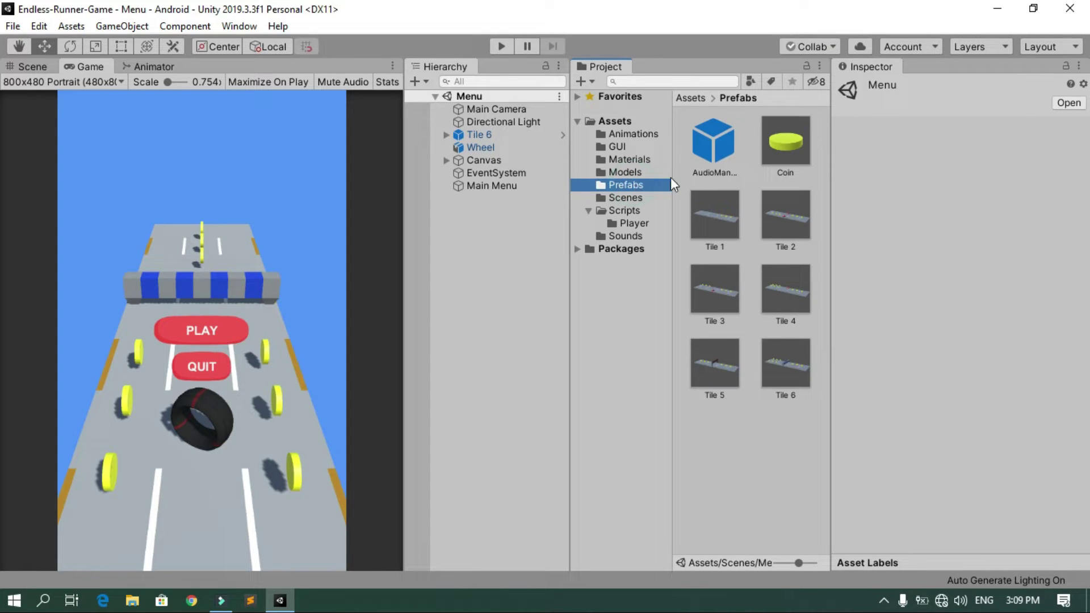
pyautogui.moveTo(712, 151); pyautogui.dragTo(523, 255)
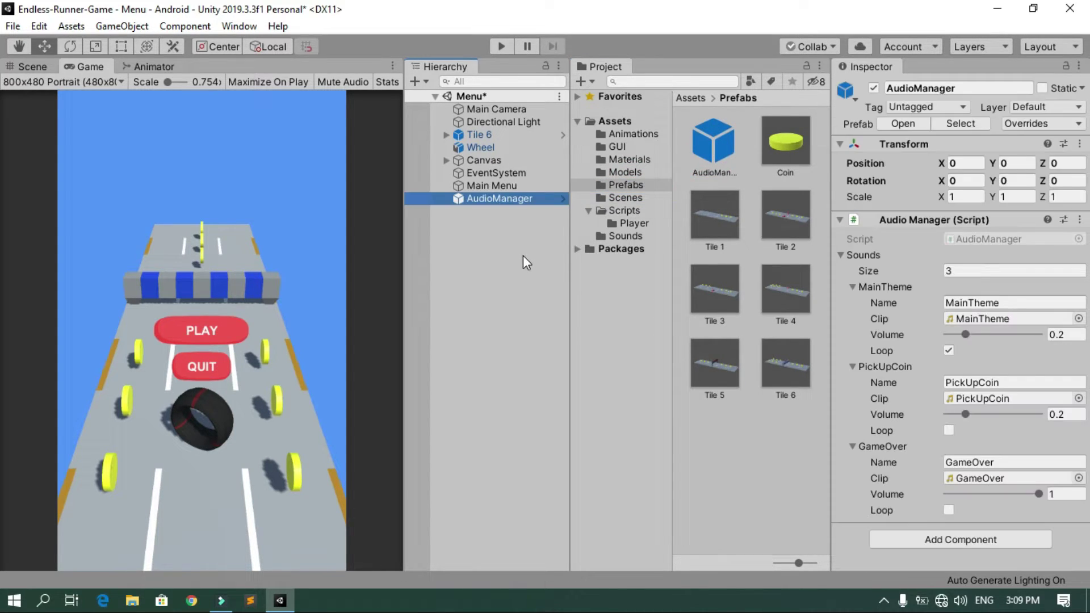
# Run the Menu scene to check the AudioManager's music playback, and stop the run
pyautogui.click(499, 45)
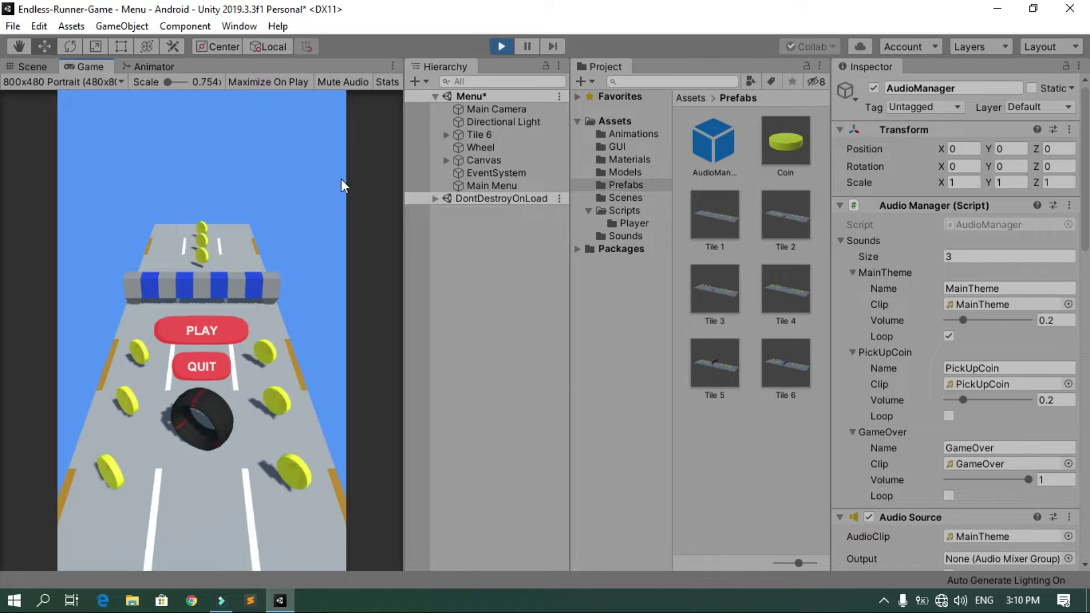
pyautogui.click(501, 46)
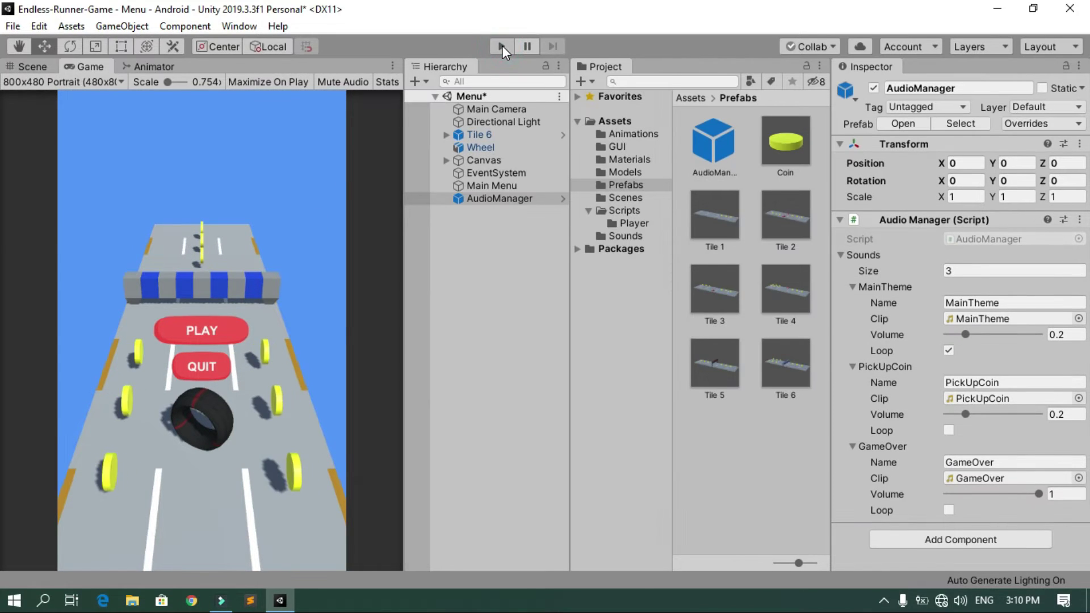
# Set the size of the Sounds array to 4 on the Menu scene's AudioManager
pyautogui.click(527, 199)
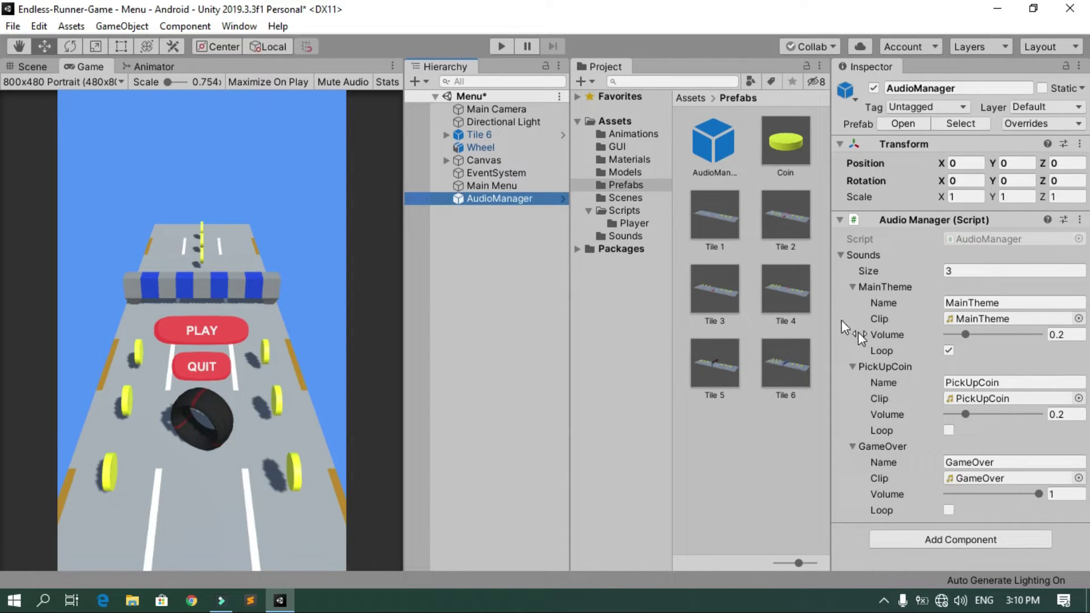
pyautogui.click(965, 270)
pyautogui.write('4')
pyautogui.press('Return')
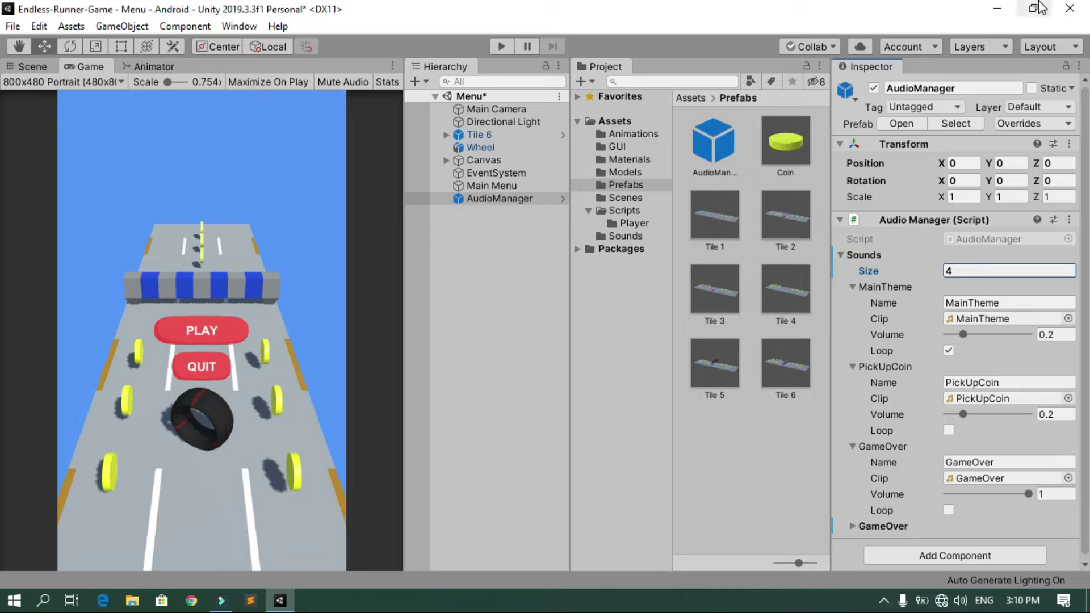
# Preview Button Click.wav from the desktop and import it into the project's Sounds folder
pyautogui.click(997, 8)
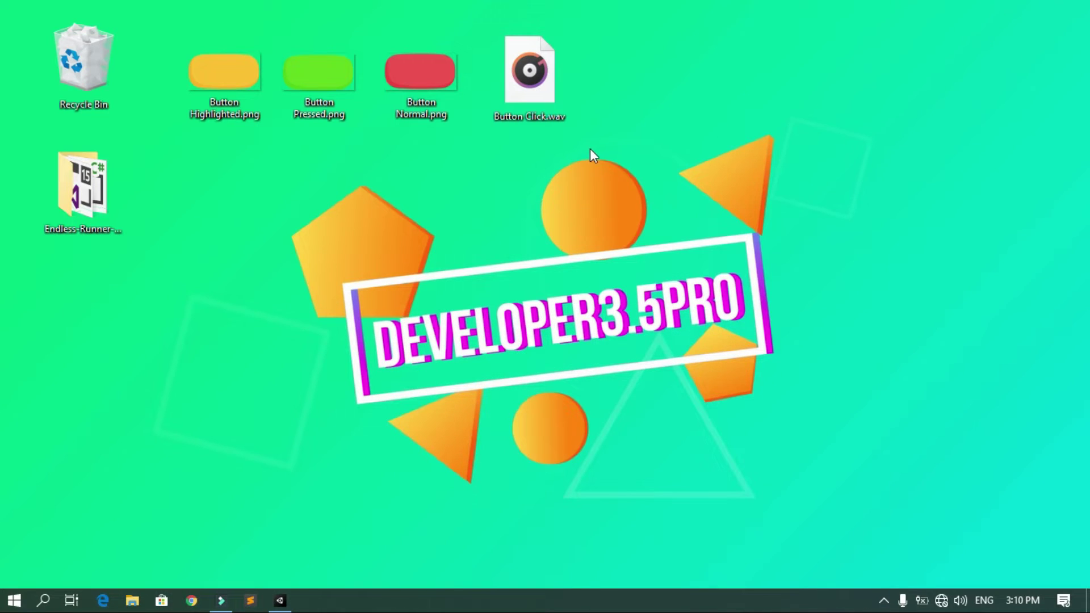
pyautogui.doubleClick(529, 90)
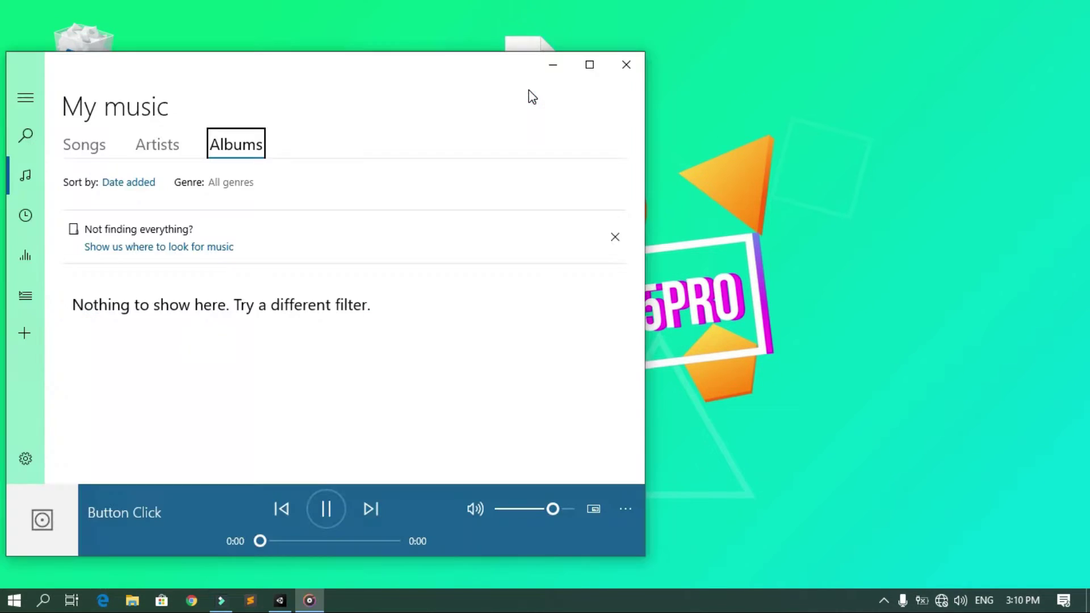
pyautogui.click(626, 64)
pyautogui.moveTo(506, 183); pyautogui.dragTo(678, 82)
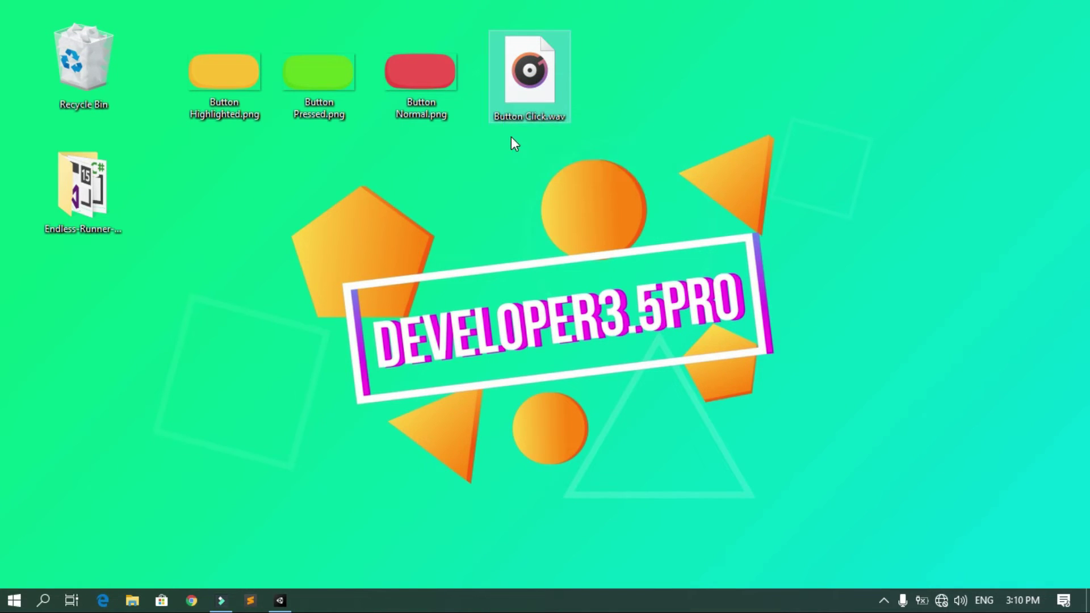
pyautogui.moveTo(528, 105)
pyautogui.mouseDown()
pyautogui.moveTo(335, 603)
pyautogui.moveTo(280, 601)
pyautogui.moveTo(635, 228)
pyautogui.moveTo(622, 215)
pyautogui.moveTo(626, 236)
pyautogui.mouseUp()
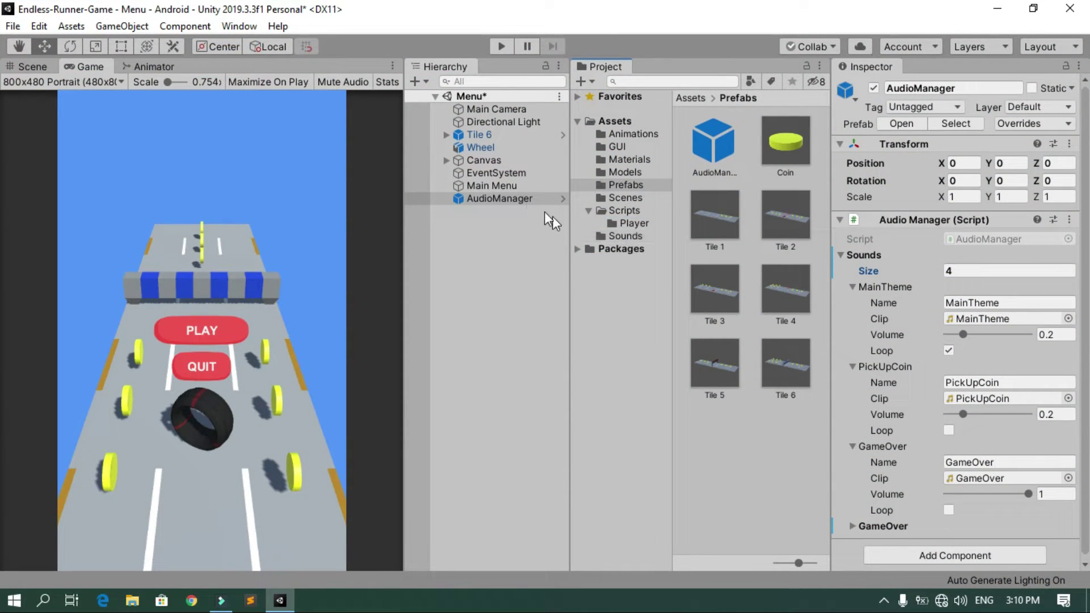
# Name the AudioManager's fourth sound ButtonClick and assign the Button Click audio to its clip
pyautogui.click(519, 199)
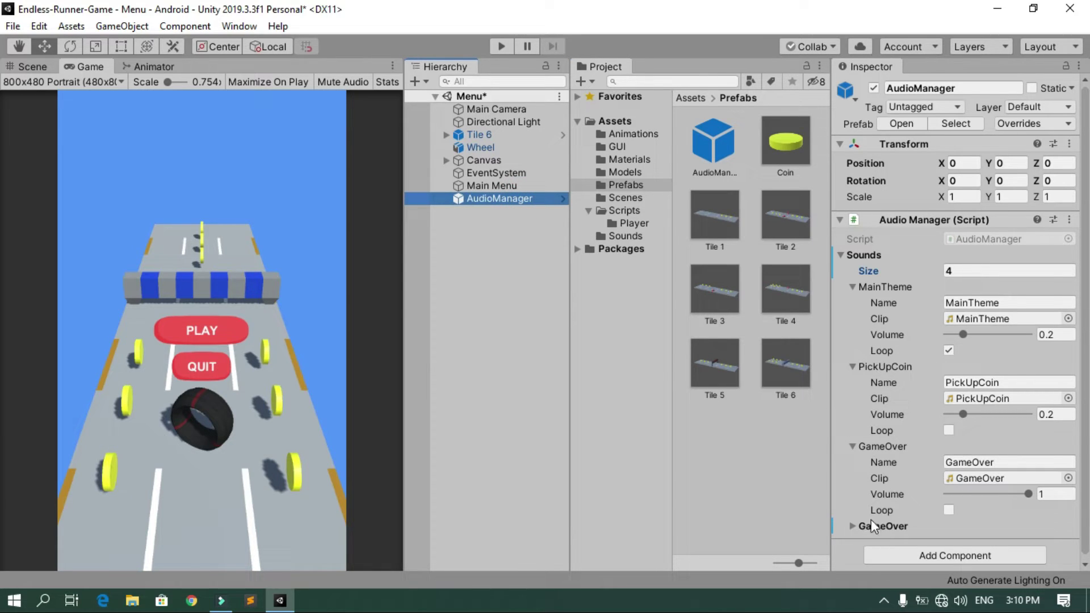
pyautogui.click(854, 524)
pyautogui.scroll(-3, 870, 533)
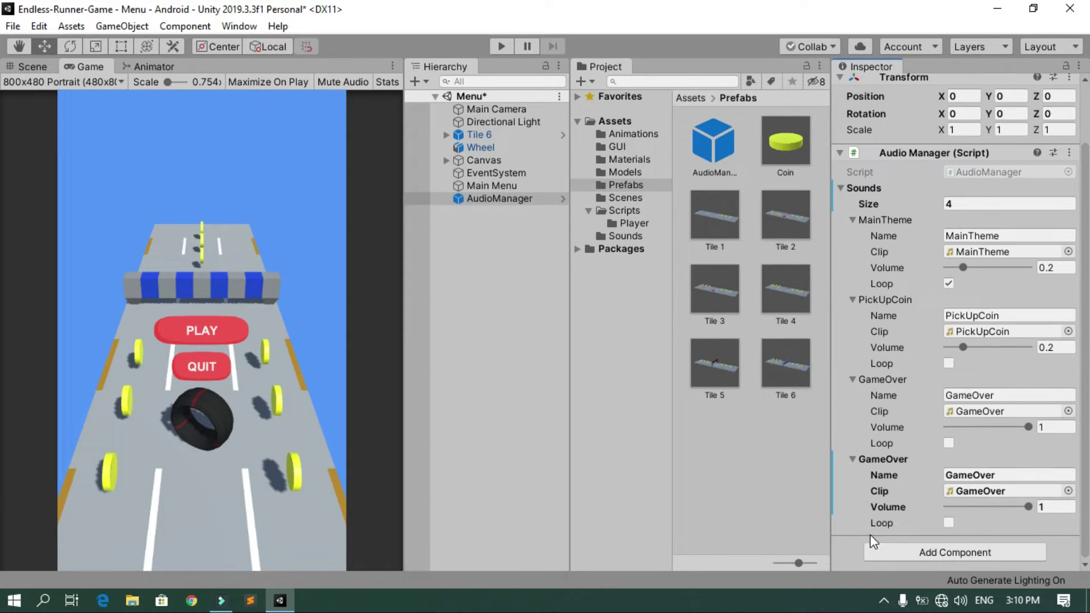
pyautogui.click(1000, 475)
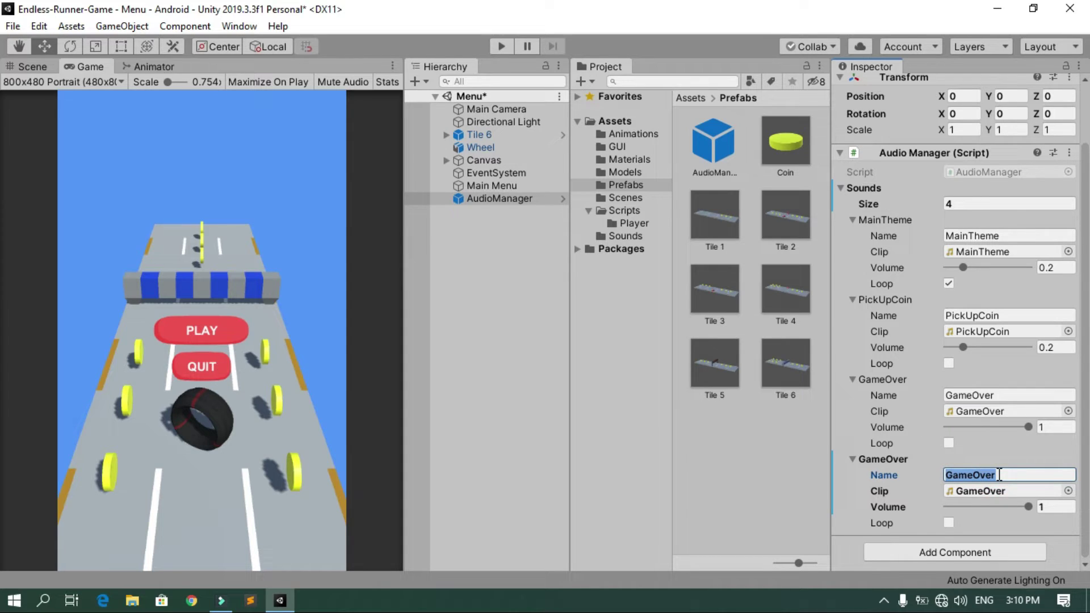
pyautogui.write('ButtonClick')
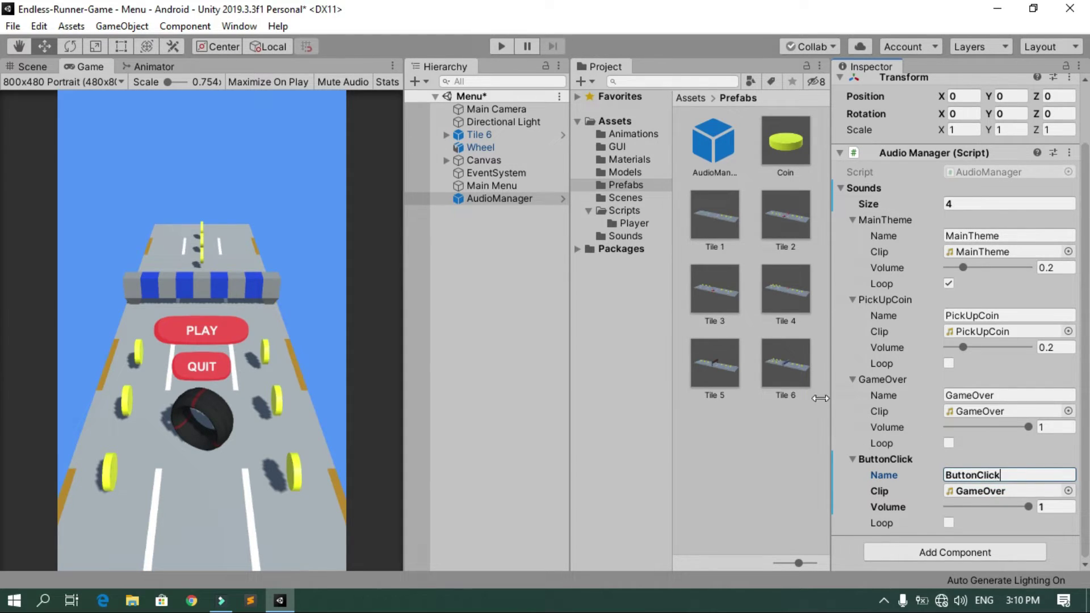
pyautogui.click(638, 236)
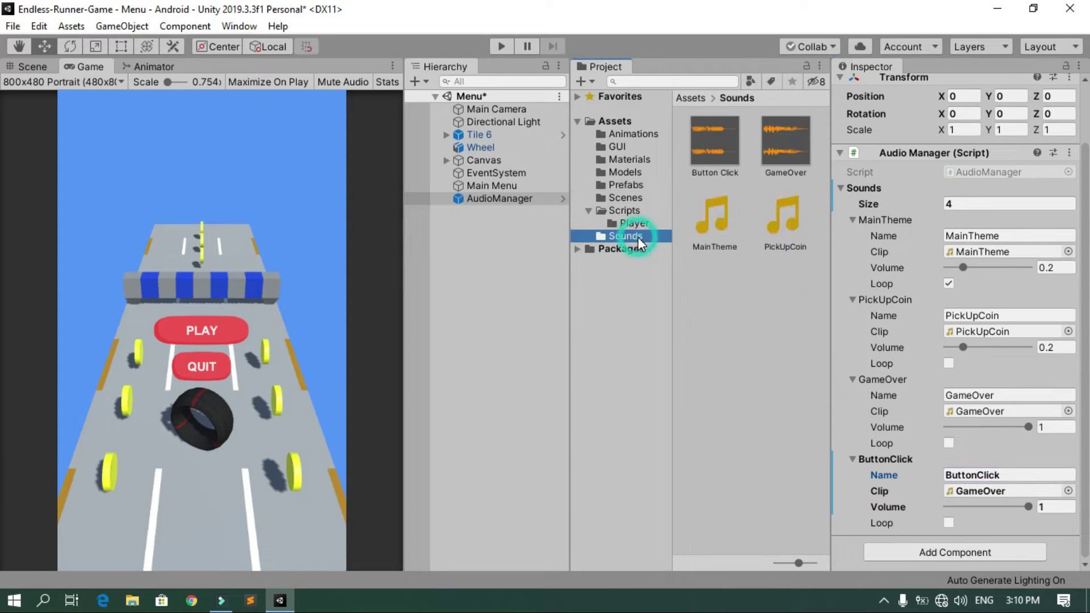
pyautogui.moveTo(724, 159); pyautogui.dragTo(970, 489)
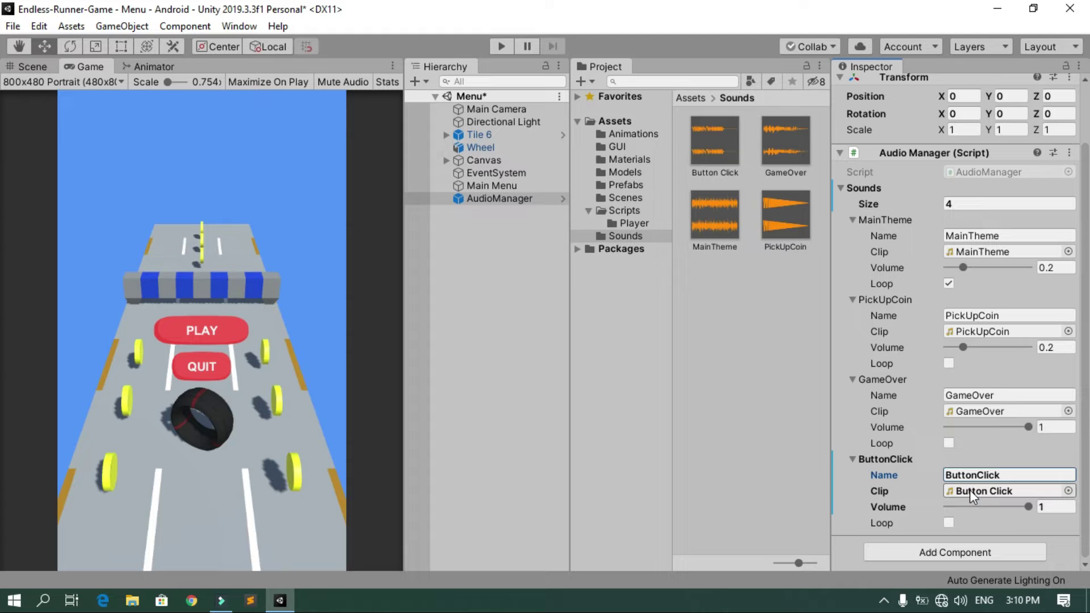
# Apply all of the AudioManager instance's overrides to its prefab
pyautogui.scroll(3, 884, 346)
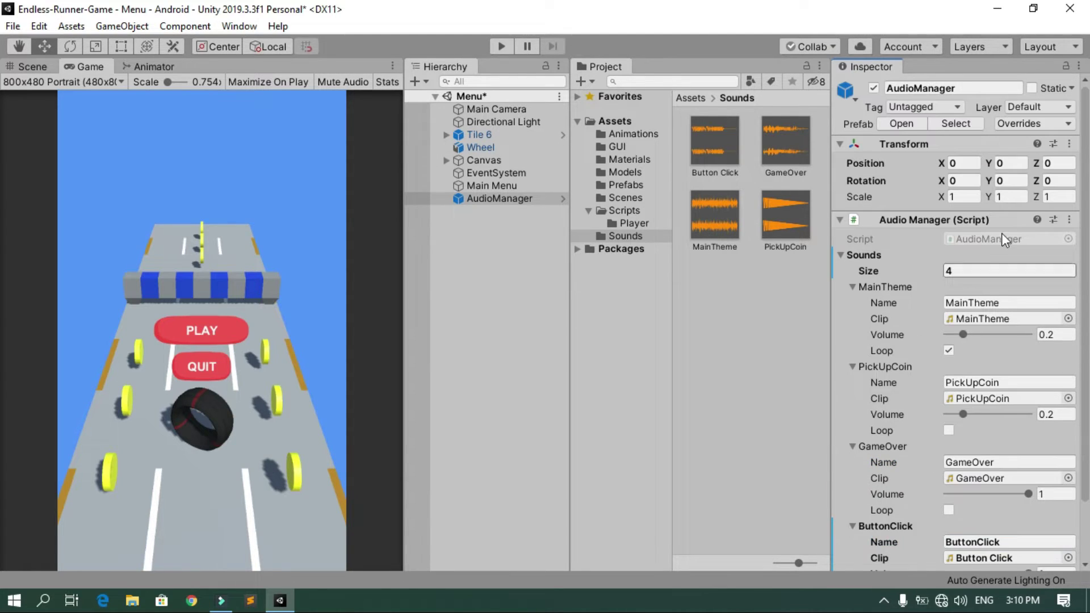
pyautogui.click(1045, 123)
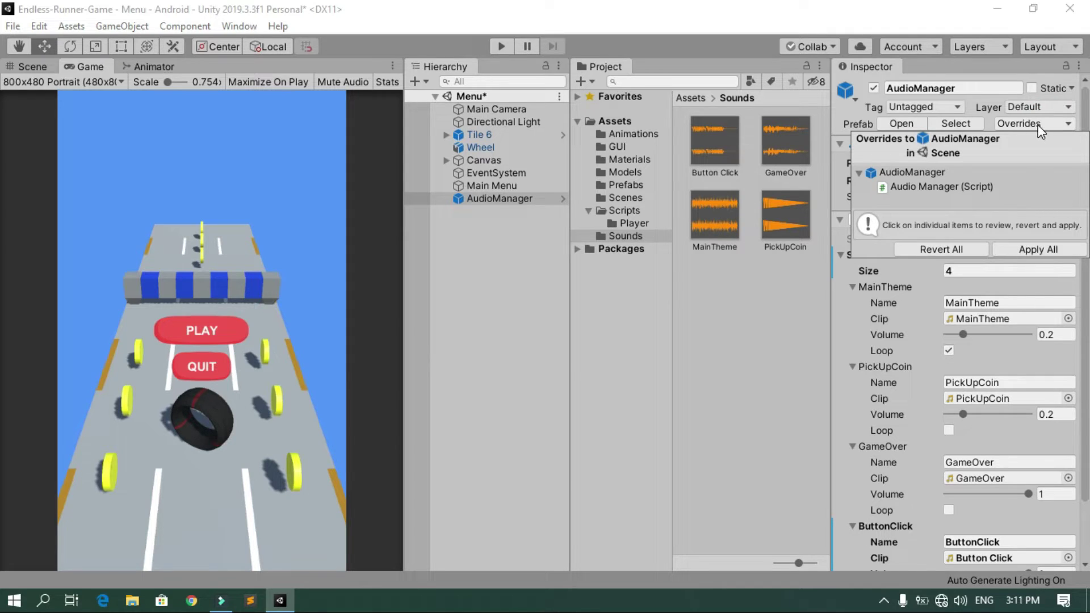
pyautogui.click(1037, 250)
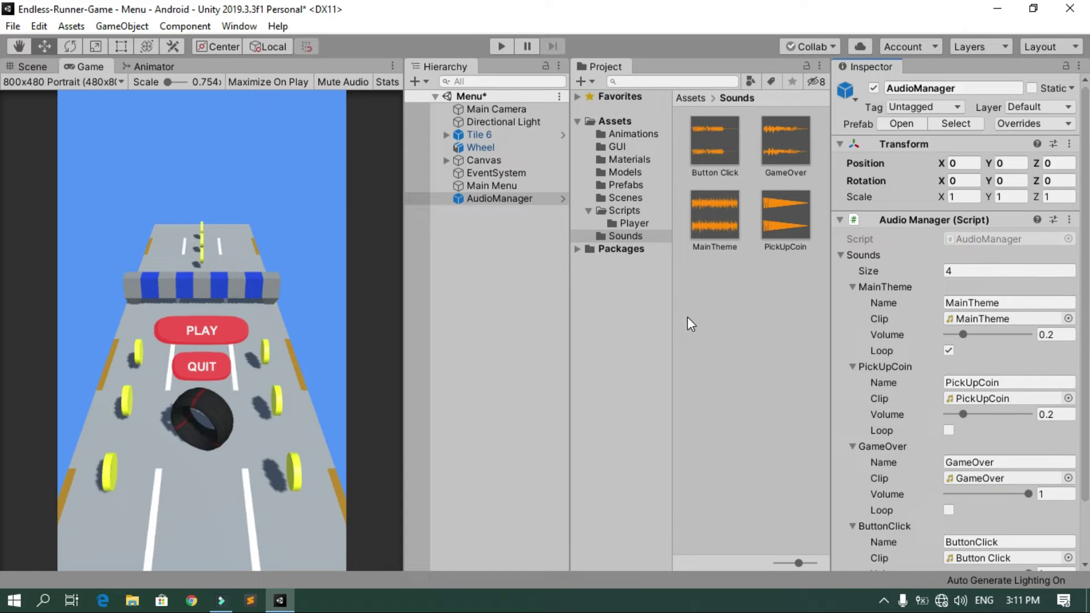
pyautogui.scroll(-3, 944, 550)
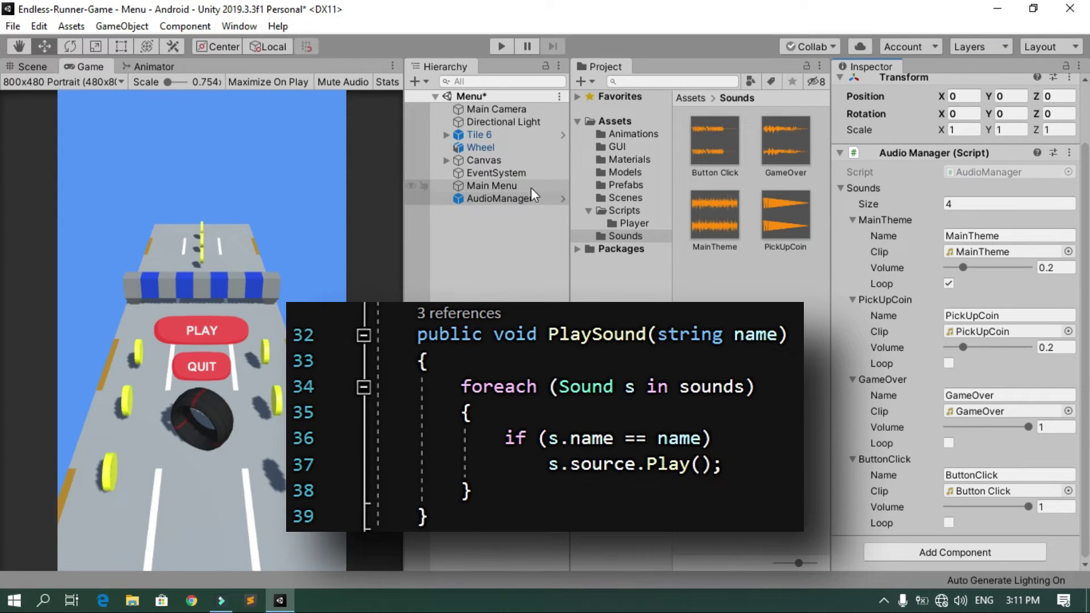
# Add a second On Click event to PlayButton and QuitButton together, with the scene's AudioManager as its target object
pyautogui.click(443, 159)
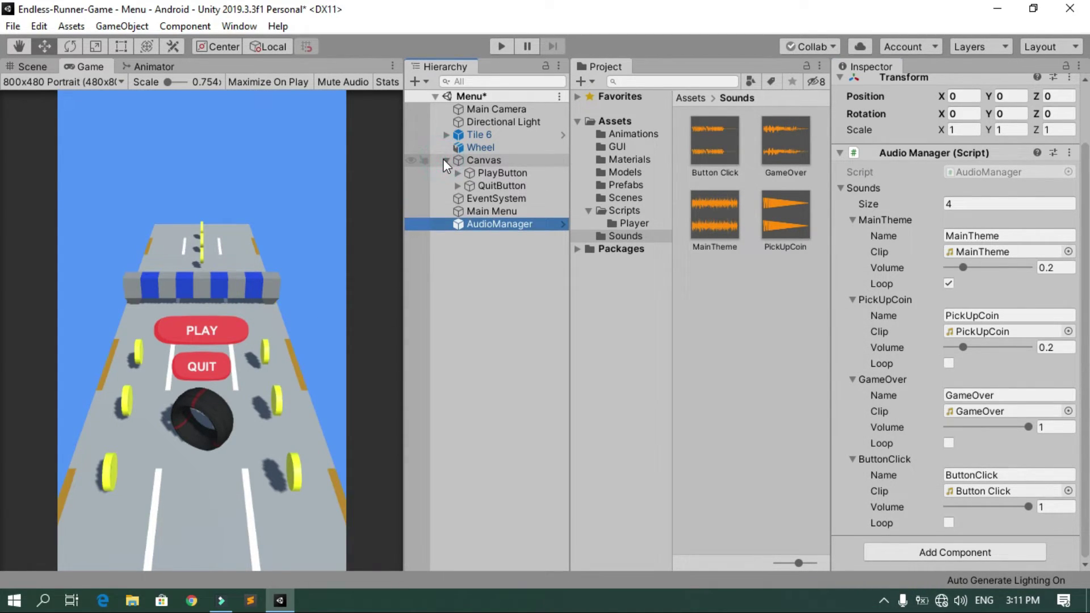
pyautogui.click(518, 170)
pyautogui.keyDown('ctrl'); pyautogui.click(529, 185); pyautogui.keyUp('ctrl')
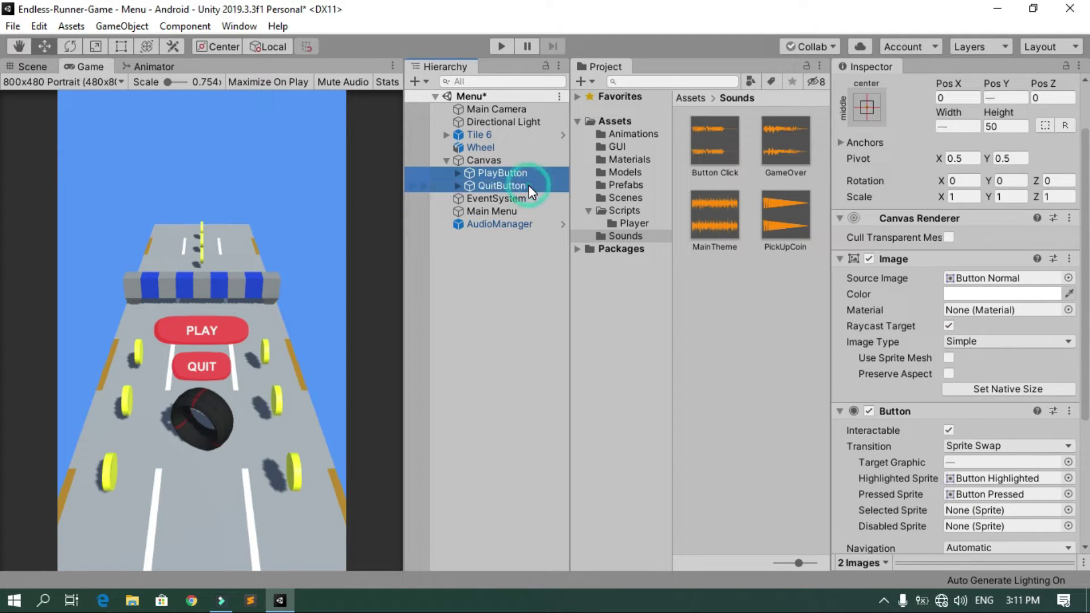
pyautogui.scroll(-5, 925, 366)
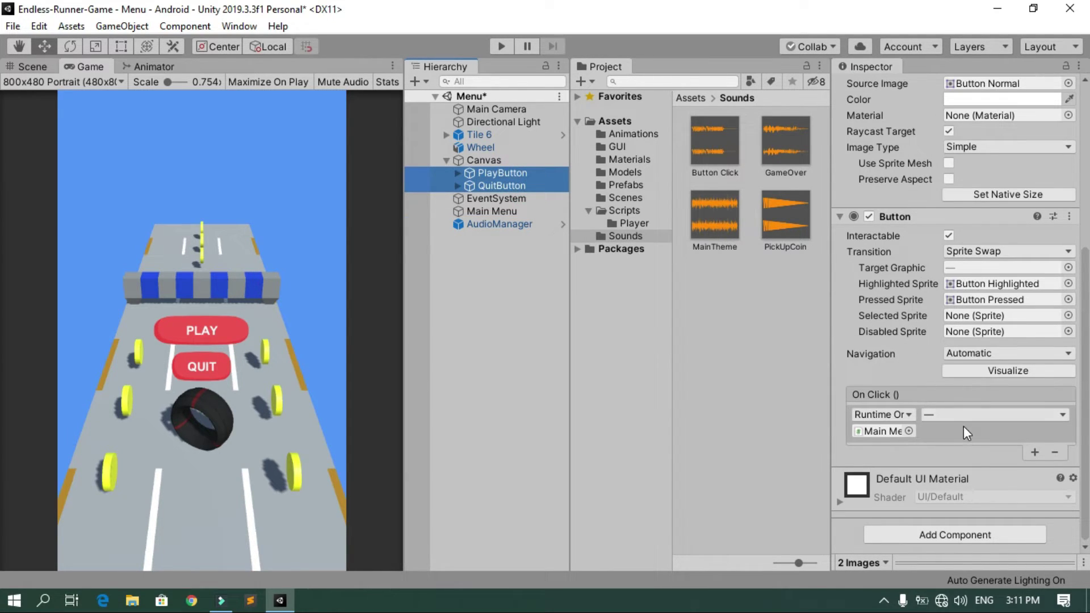
pyautogui.click(1034, 453)
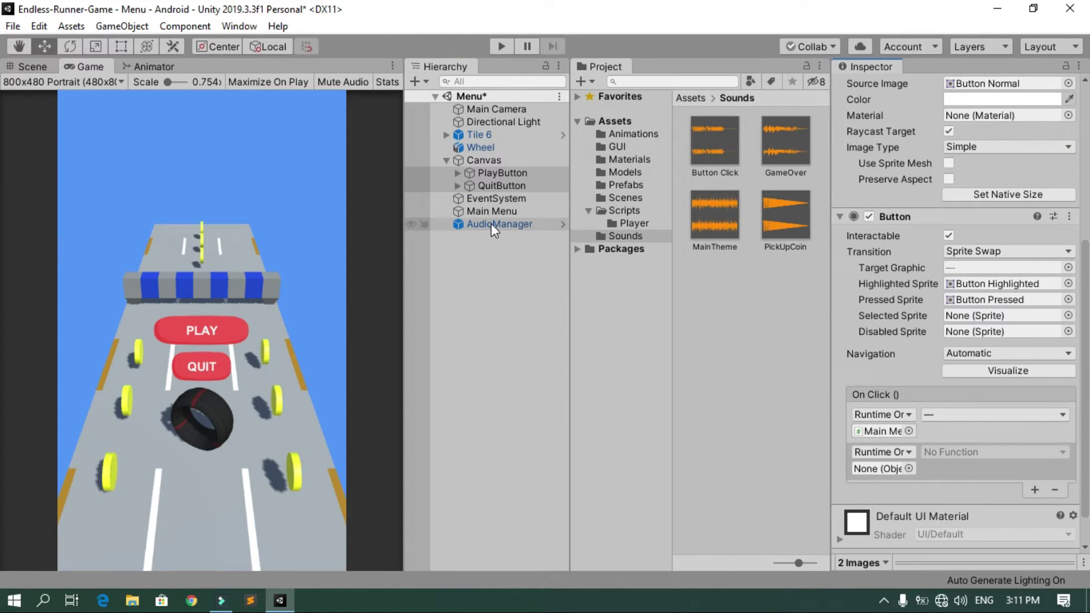
pyautogui.moveTo(523, 222); pyautogui.dragTo(876, 468)
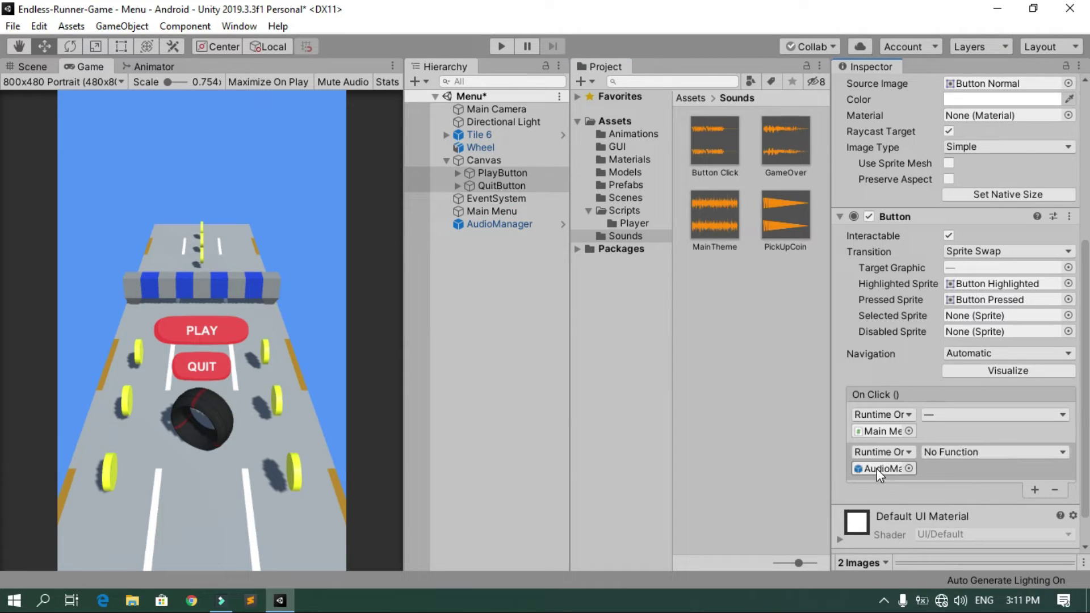
# Set the new event's function to AudioManager.PlaySound with the argument ButtonClick
pyautogui.click(968, 448)
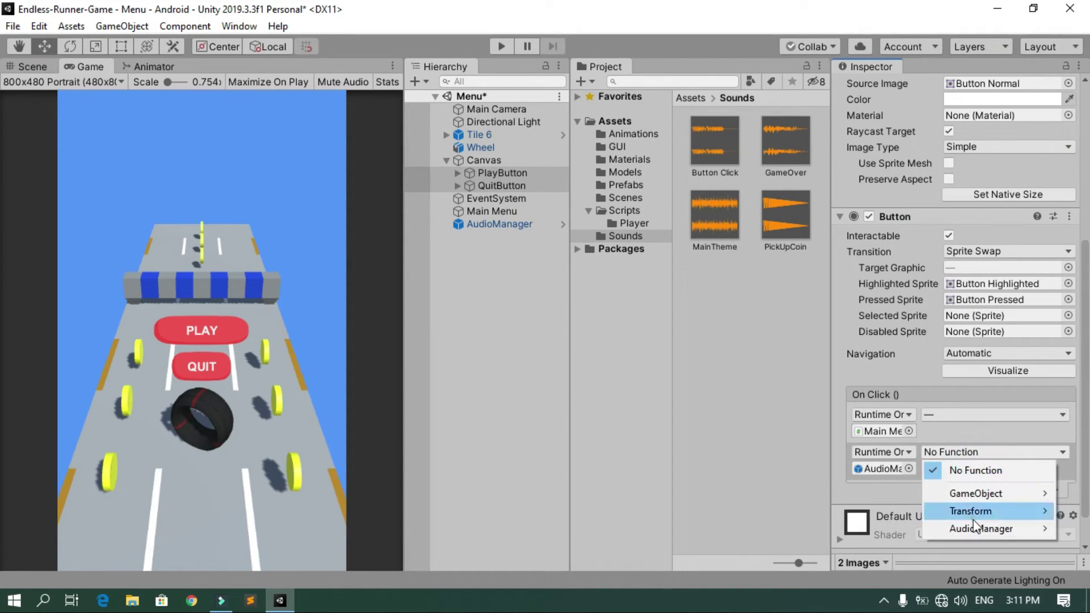
pyautogui.moveTo(973, 525)
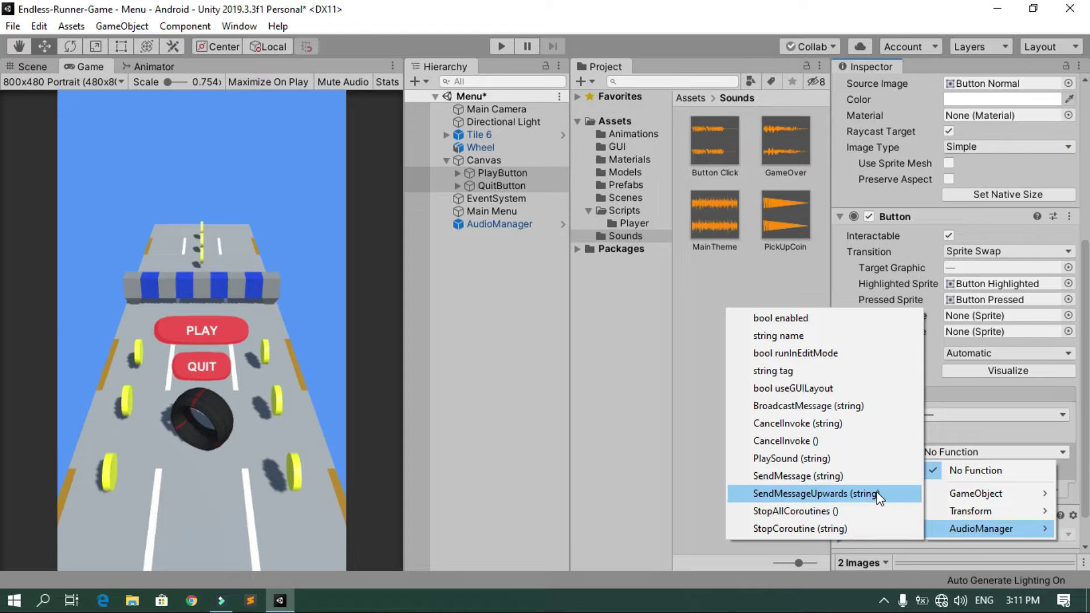
pyautogui.click(813, 458)
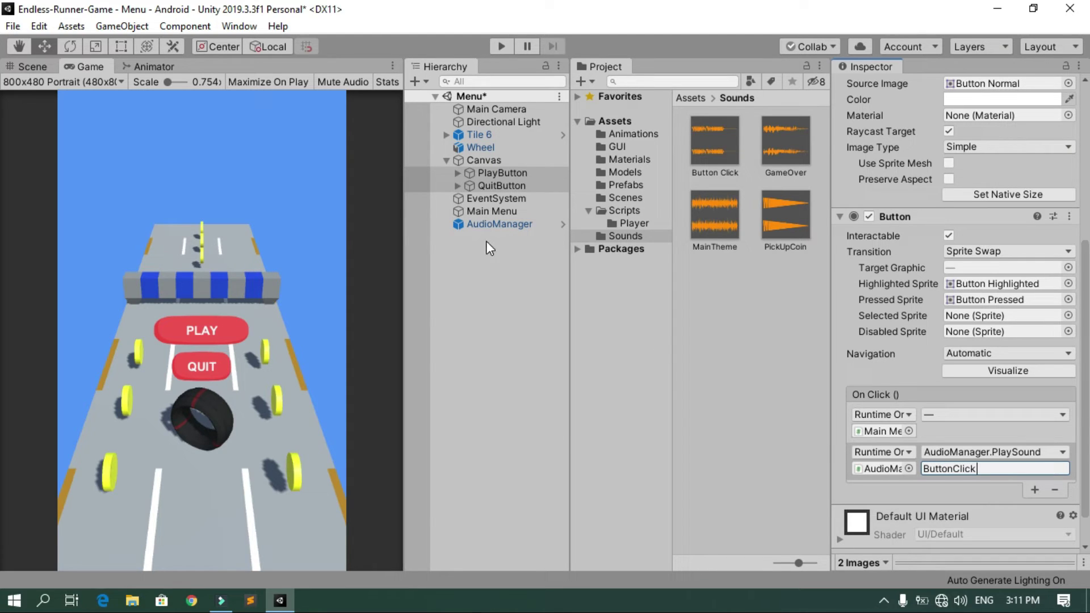
# Save the Menu scene and run the game to test the Play button
pyautogui.click(495, 277)
pyautogui.hotkey('ctrl', 's')
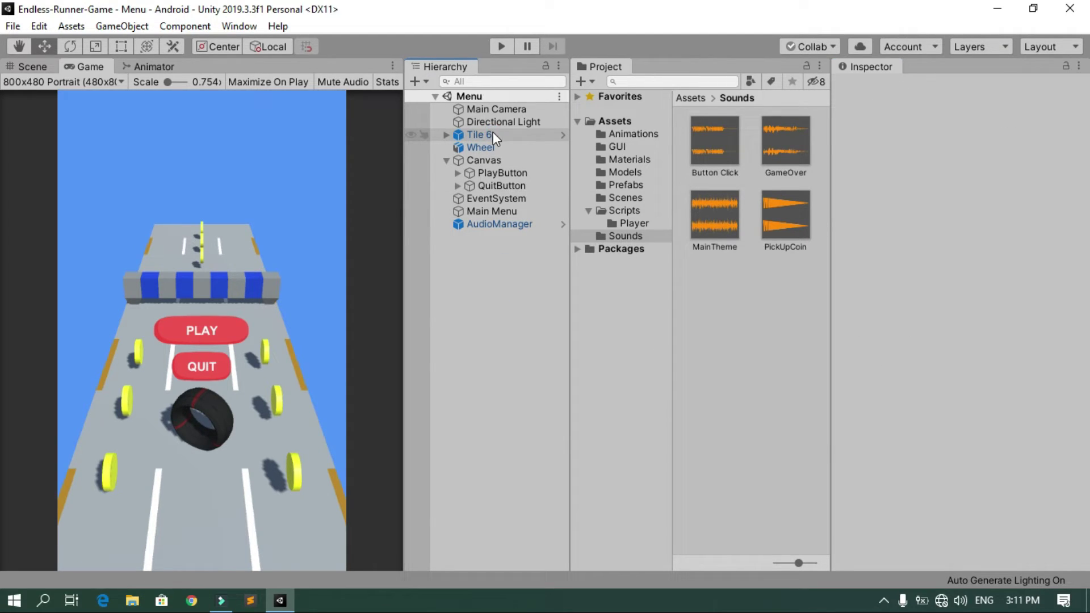
pyautogui.click(502, 47)
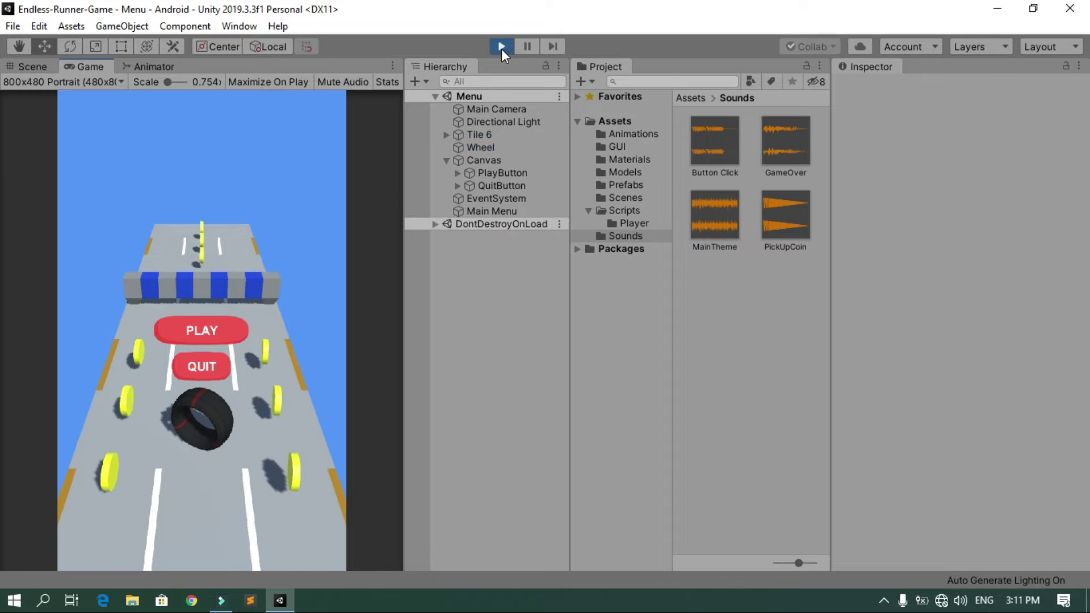
pyautogui.click(212, 336)
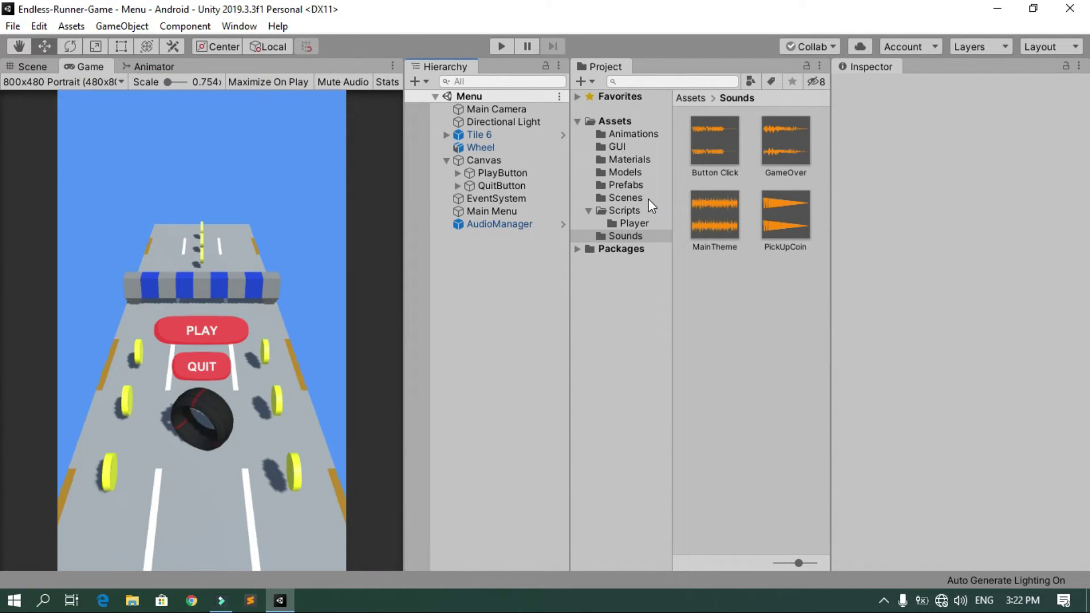
# Open the Level scene and activate the GameOverPanel inside its Canvas
pyautogui.click(648, 199)
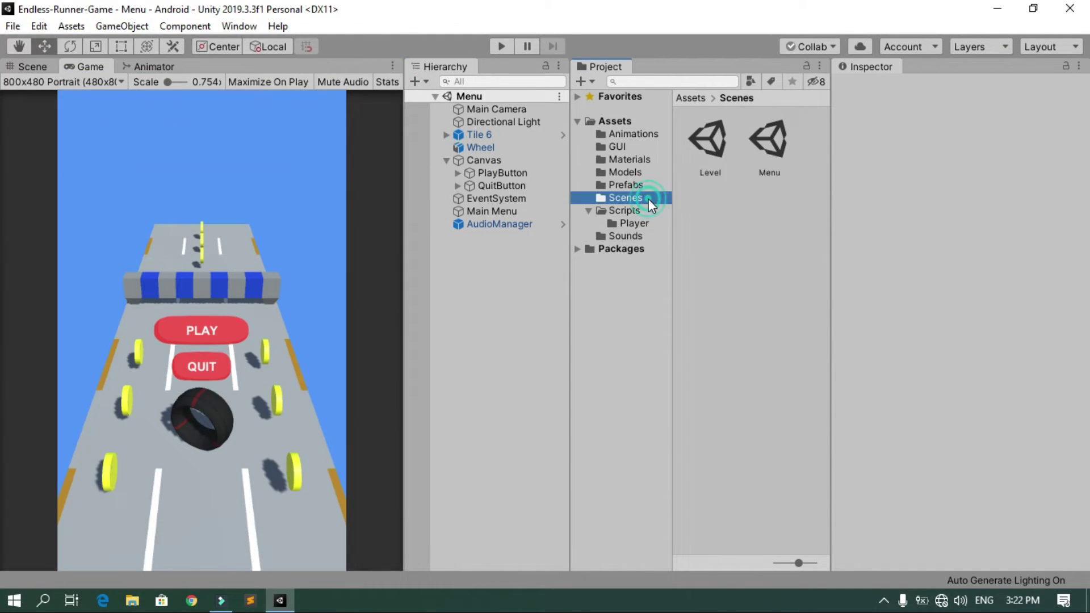
pyautogui.doubleClick(704, 147)
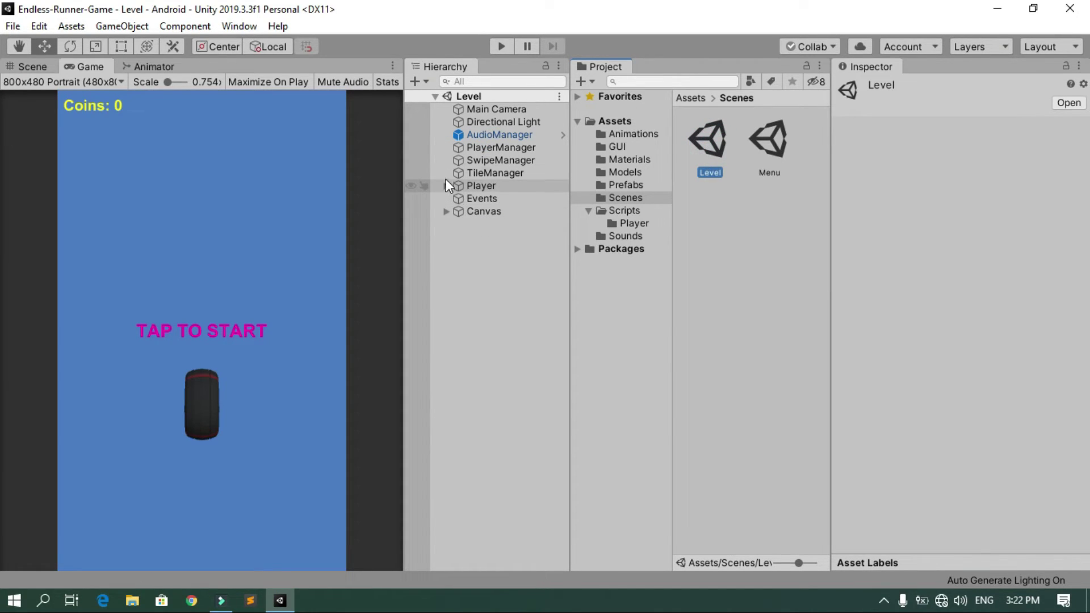
pyautogui.click(447, 211)
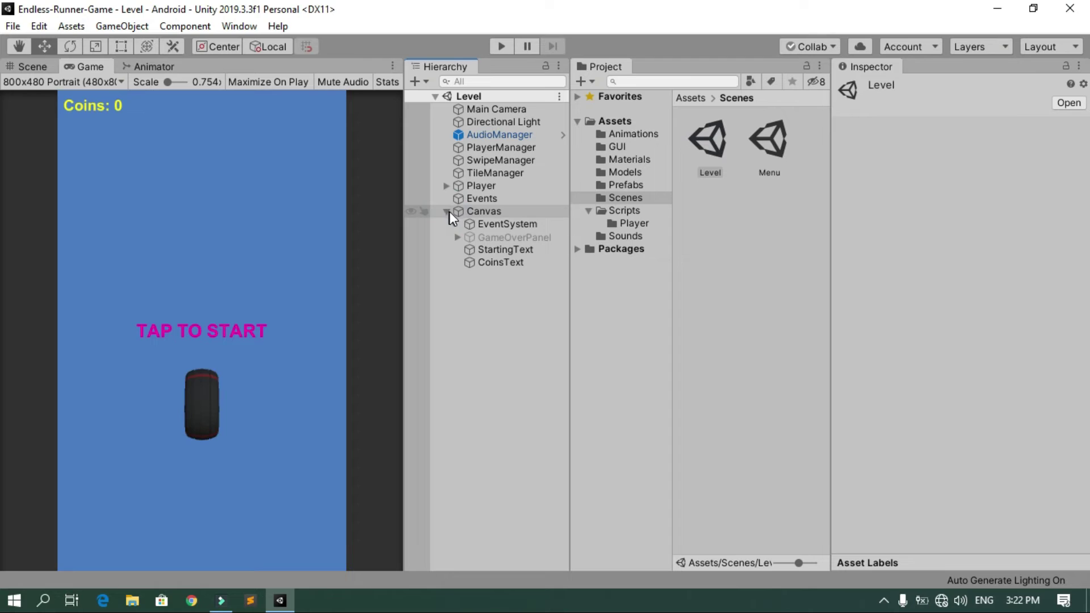
pyautogui.click(457, 237)
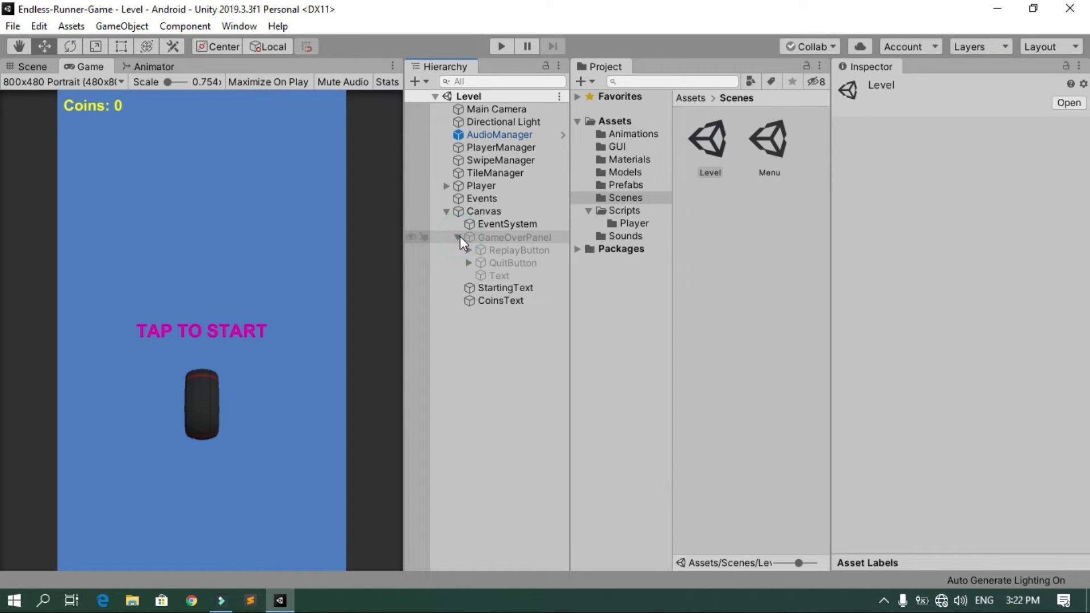
pyautogui.click(529, 254)
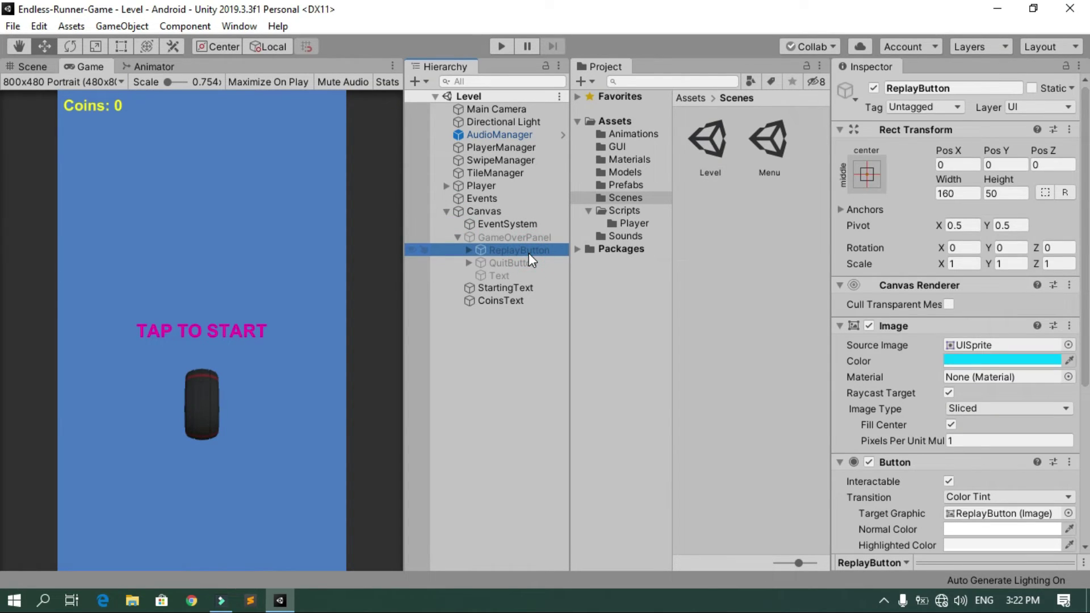
pyautogui.keyDown('ctrl'); pyautogui.click(540, 263); pyautogui.keyUp('ctrl')
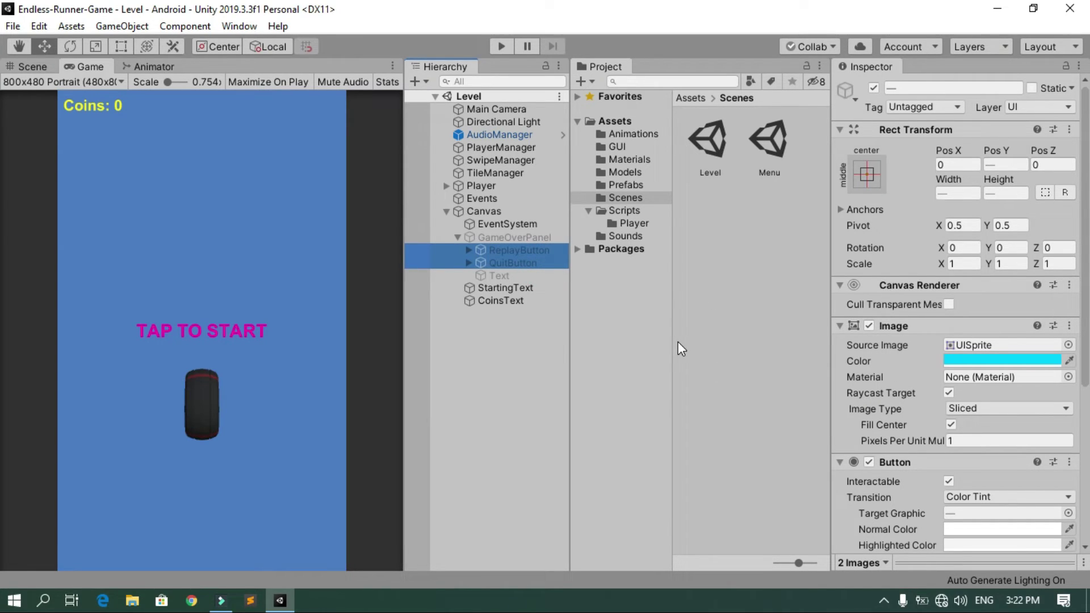
pyautogui.click(538, 238)
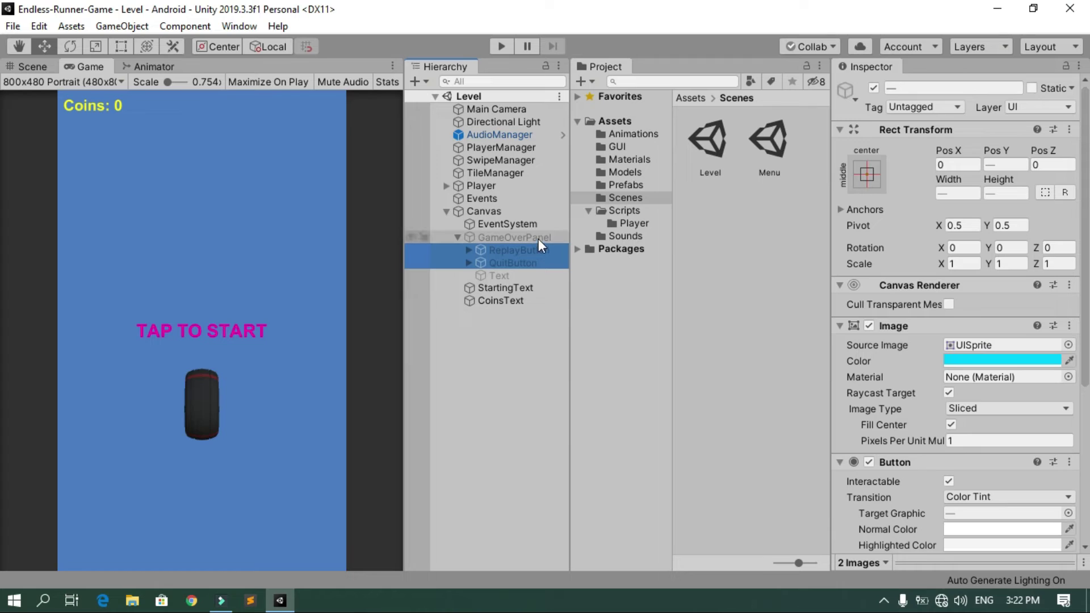
pyautogui.click(873, 88)
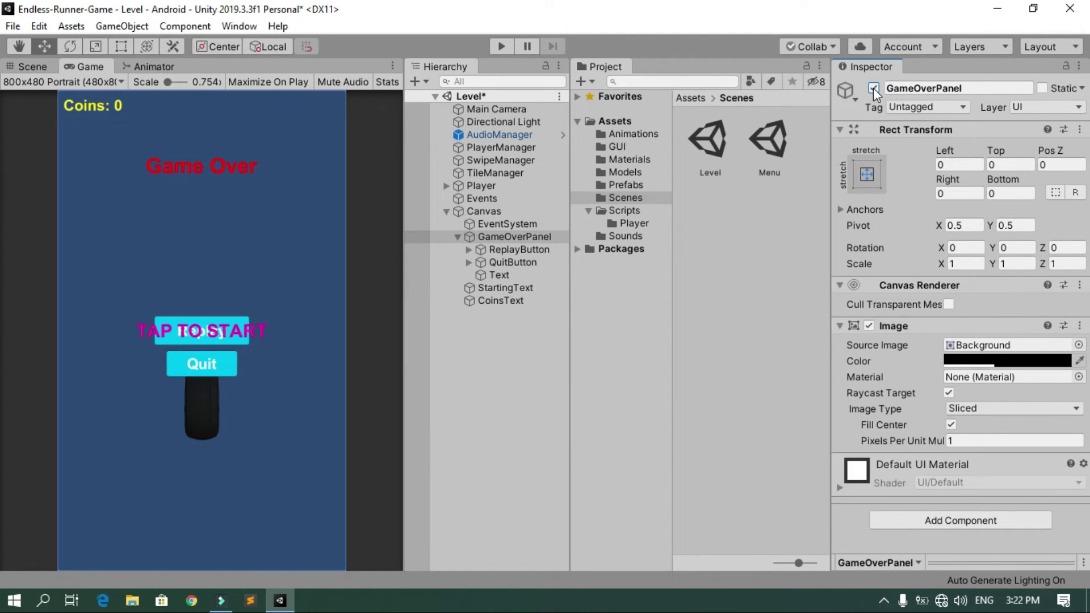
# Set the Source Image of the game over panel's ReplayButton and QuitButton to the Button Normal sprite
pyautogui.click(533, 250)
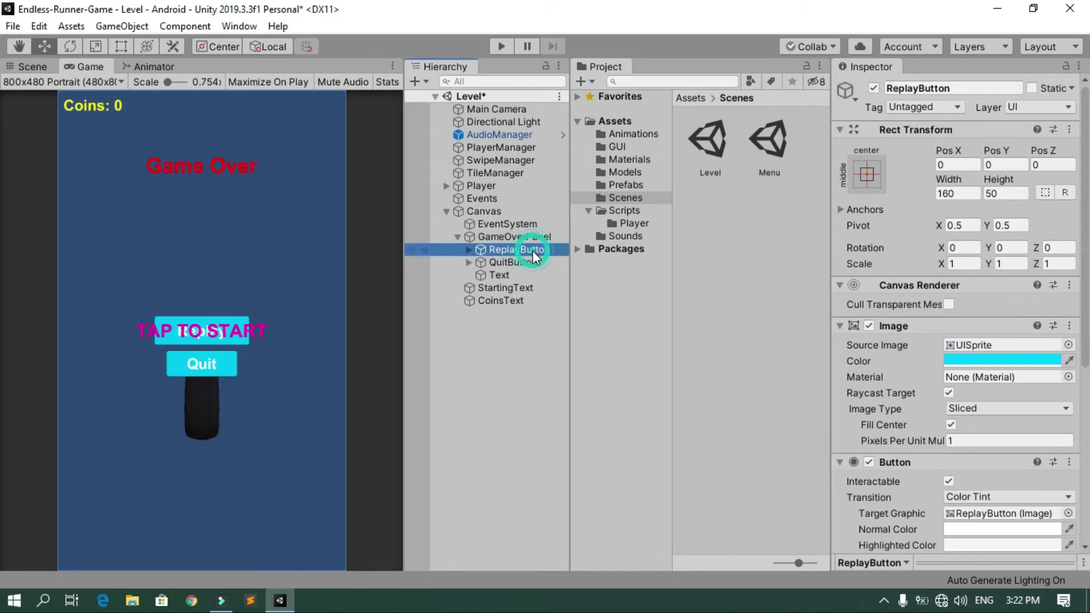
pyautogui.keyDown('ctrl'); pyautogui.click(550, 263); pyautogui.keyUp('ctrl')
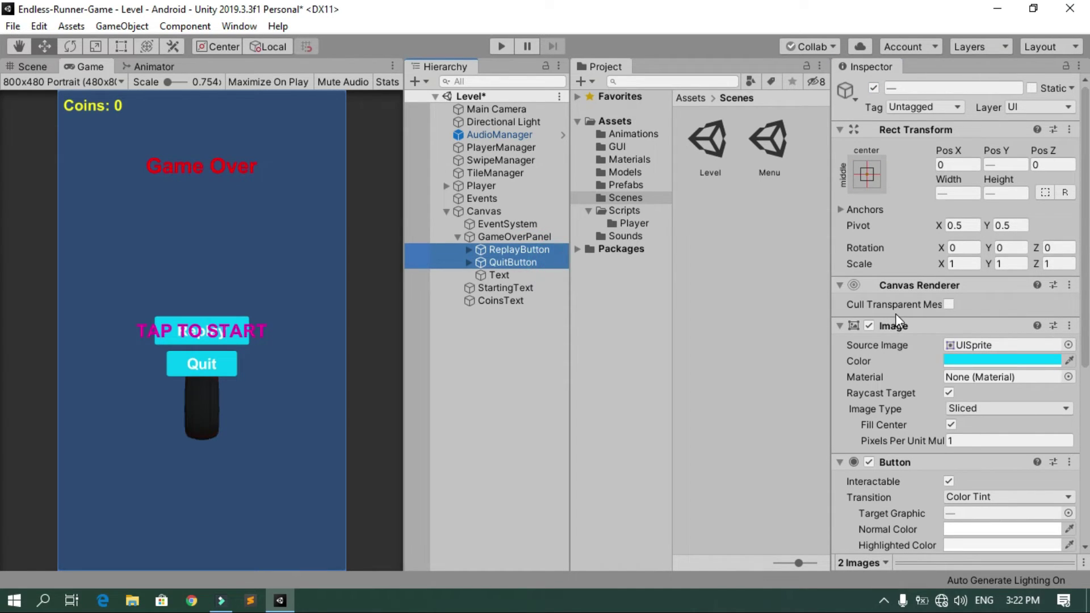
pyautogui.click(1069, 345)
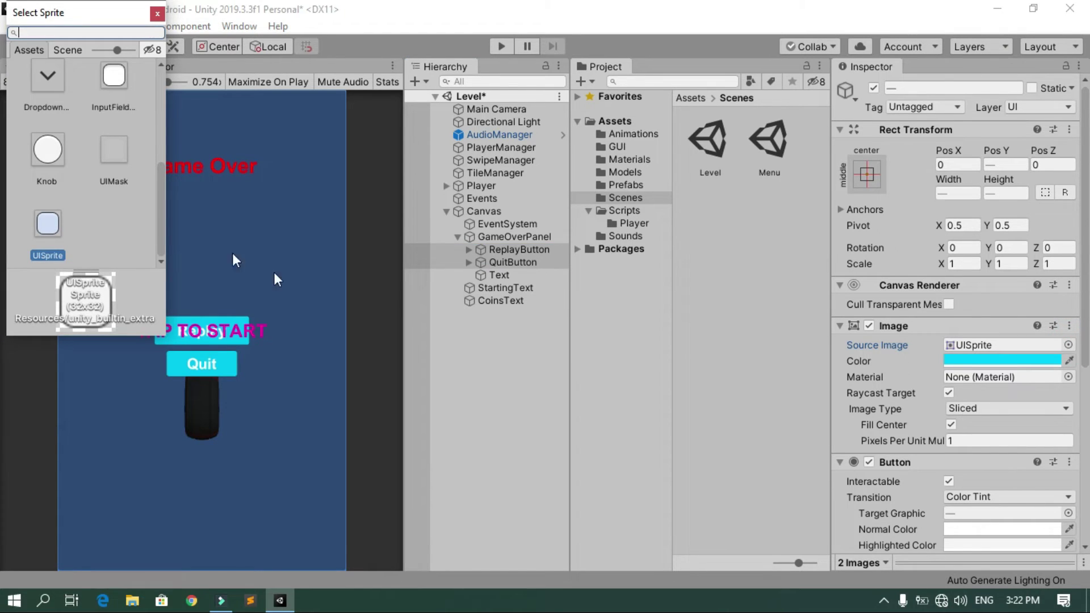
pyautogui.scroll(3, 135, 200)
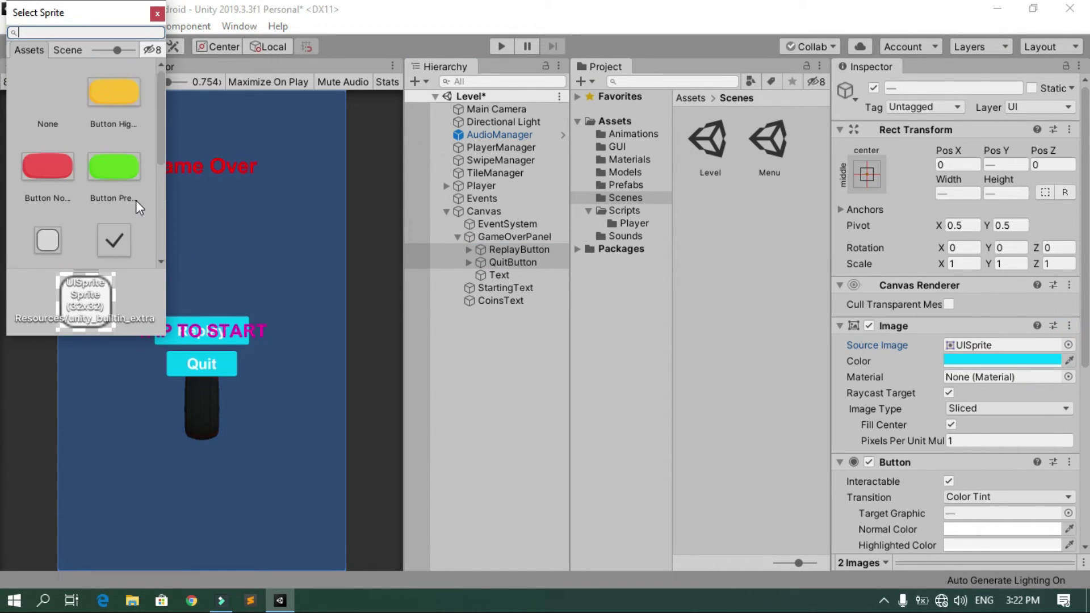
pyautogui.doubleClick(39, 161)
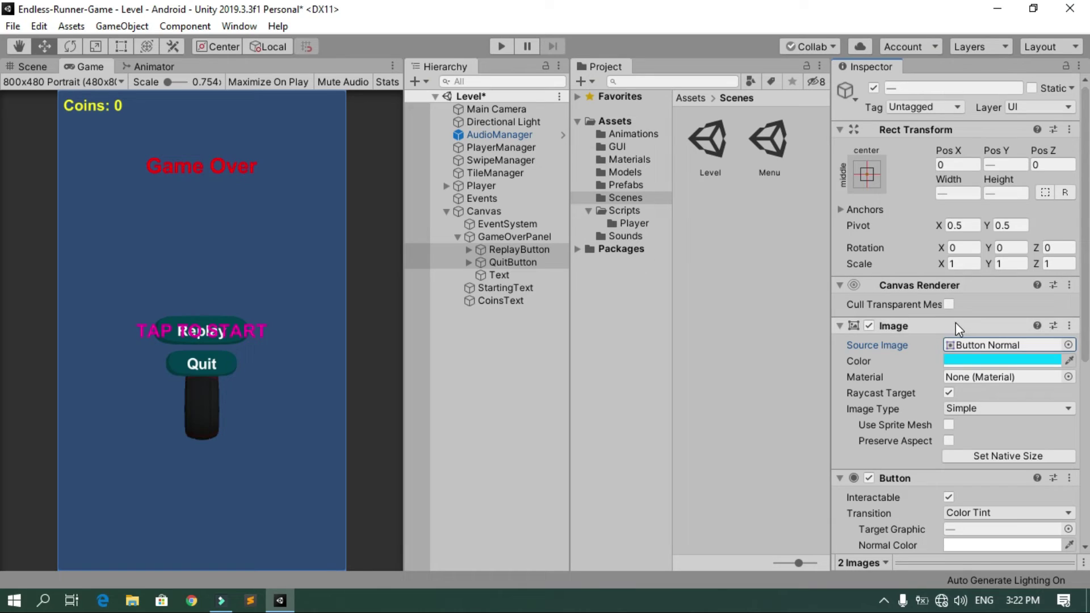
# Change the image color of ReplayButton and QuitButton to white
pyautogui.click(992, 362)
pyautogui.moveTo(710, 263); pyautogui.dragTo(676, 236)
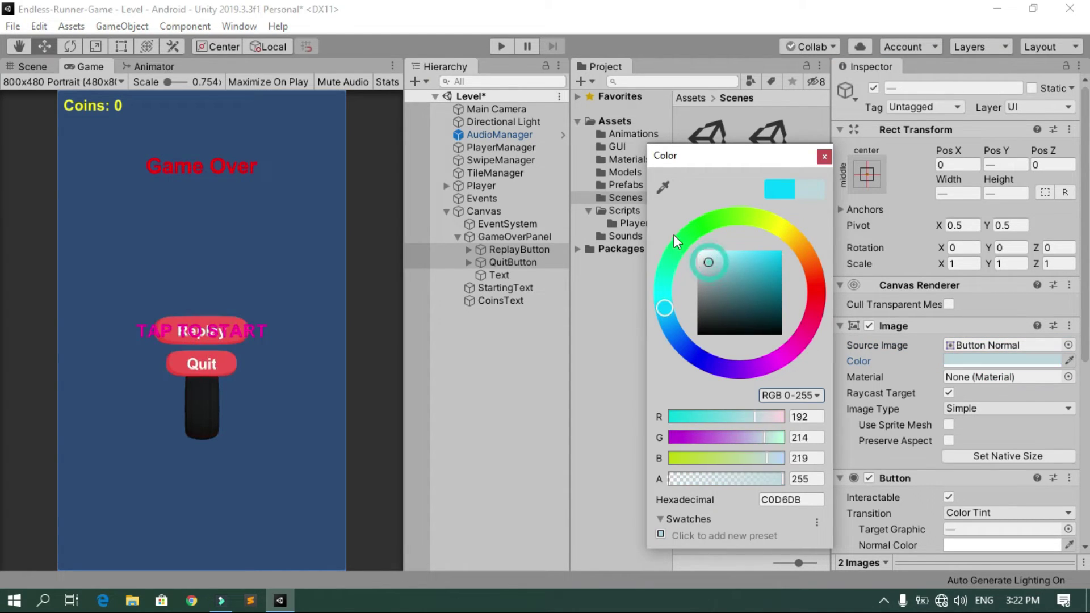
pyautogui.click(825, 157)
# Set both buttons' transition to Sprite Swap, with Button Highlighted as the highlighted sprite and Button Pressed as the pressed sprite
pyautogui.scroll(-5, 965, 341)
pyautogui.click(999, 203)
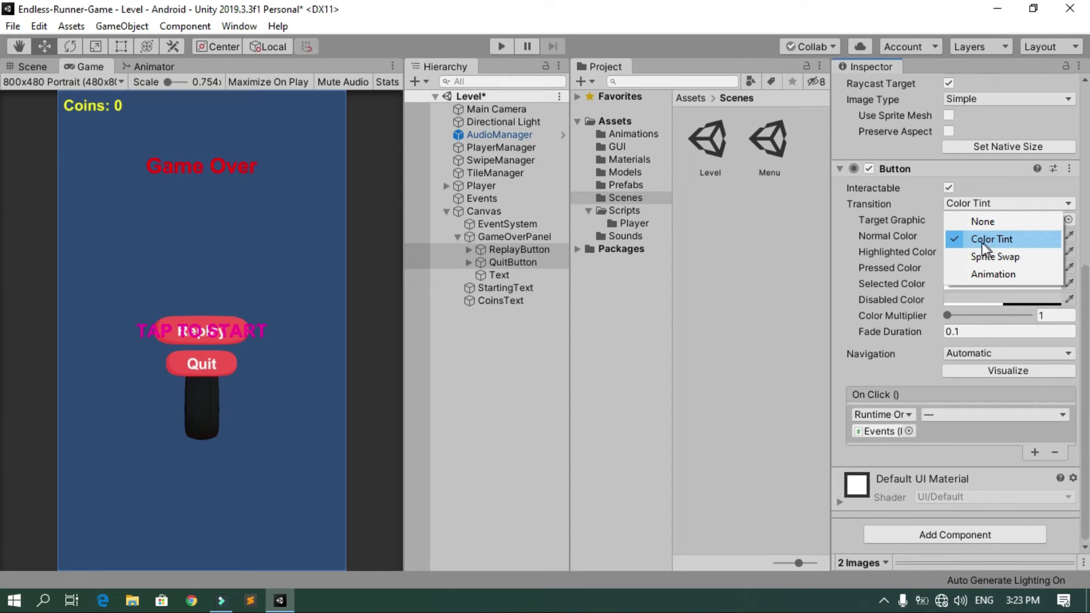
pyautogui.click(999, 256)
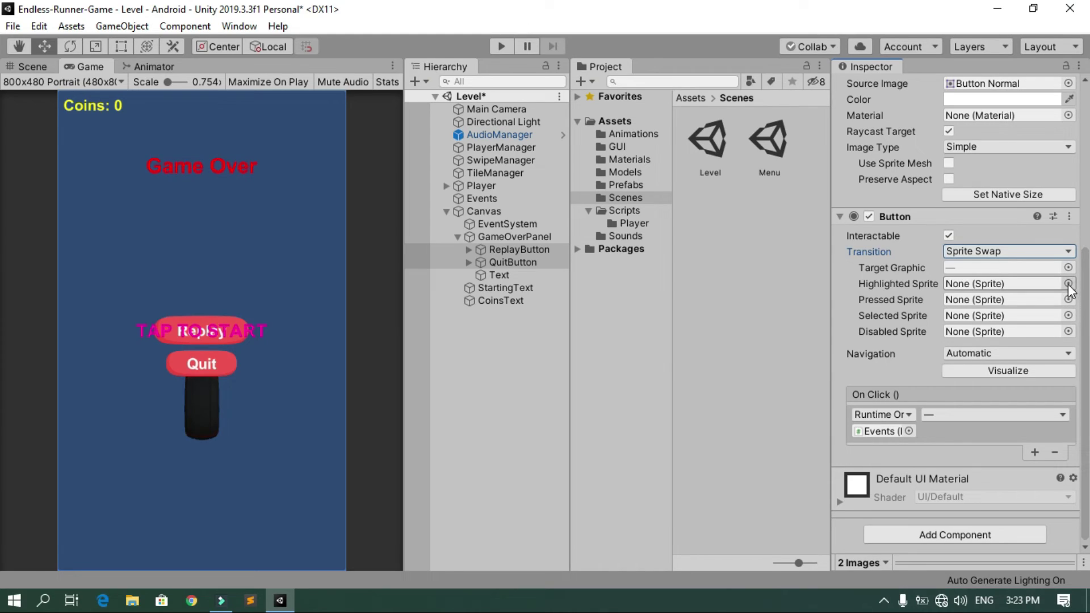
pyautogui.click(1068, 283)
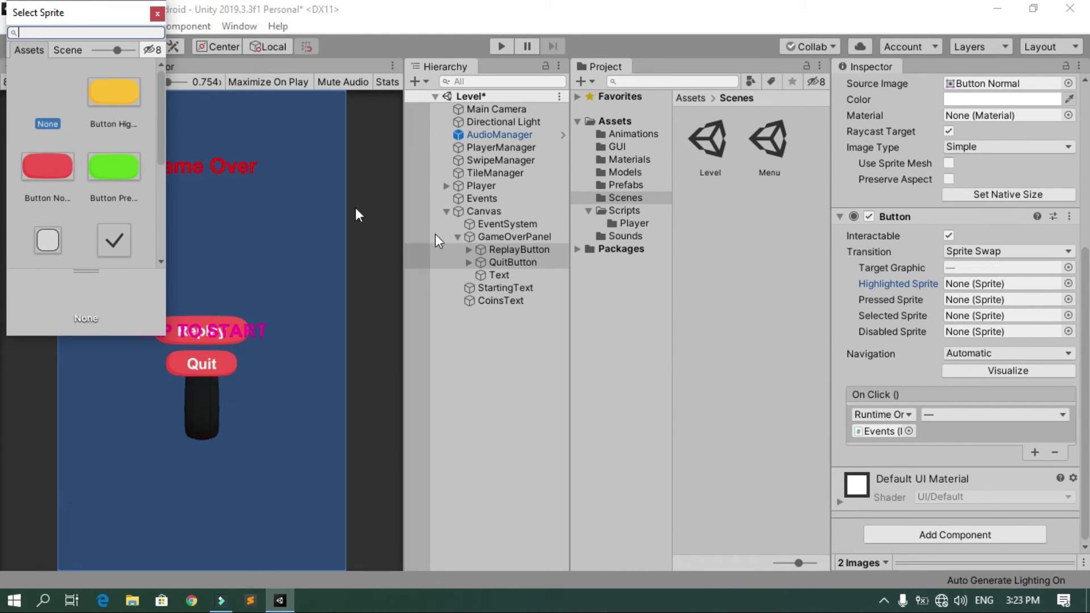
pyautogui.doubleClick(102, 108)
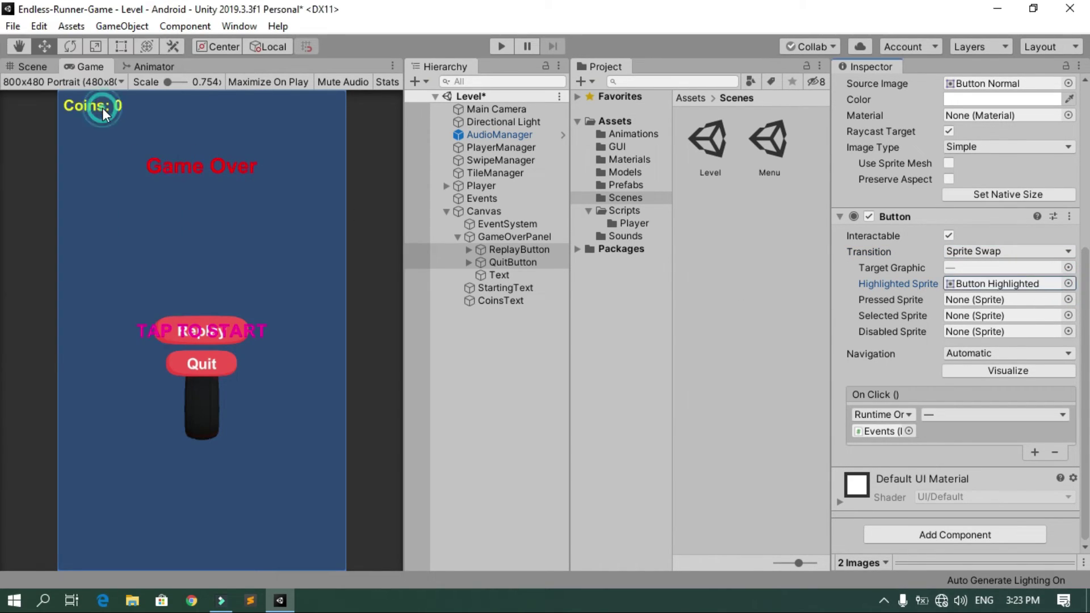
pyautogui.click(1068, 300)
pyautogui.doubleClick(121, 178)
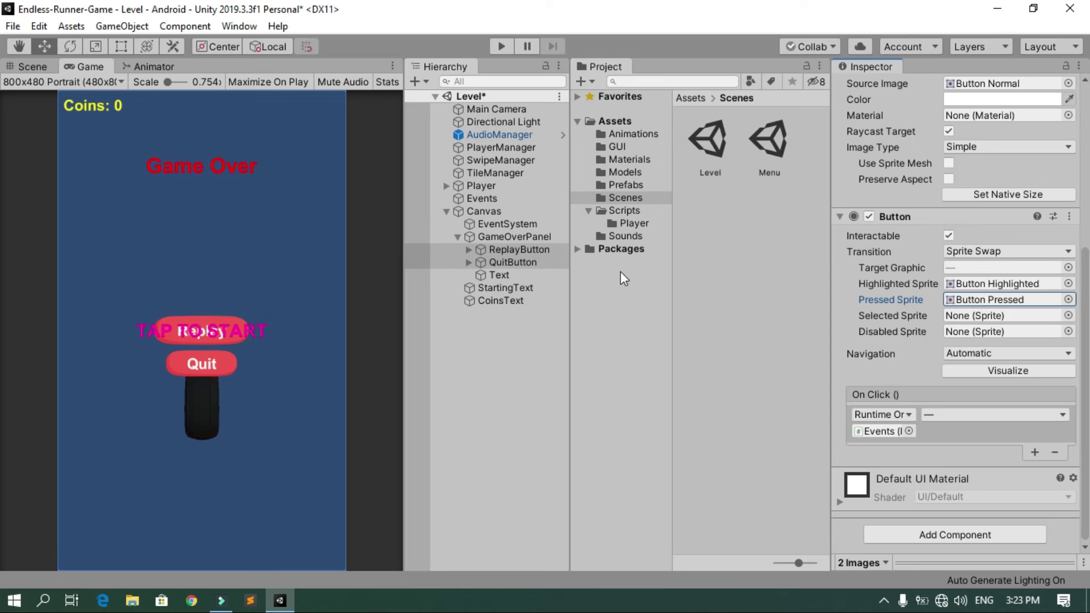
# Add a second On Click event to ReplayButton and QuitButton that calls the AudioManager's PlaySound function with a sound name
pyautogui.click(1033, 453)
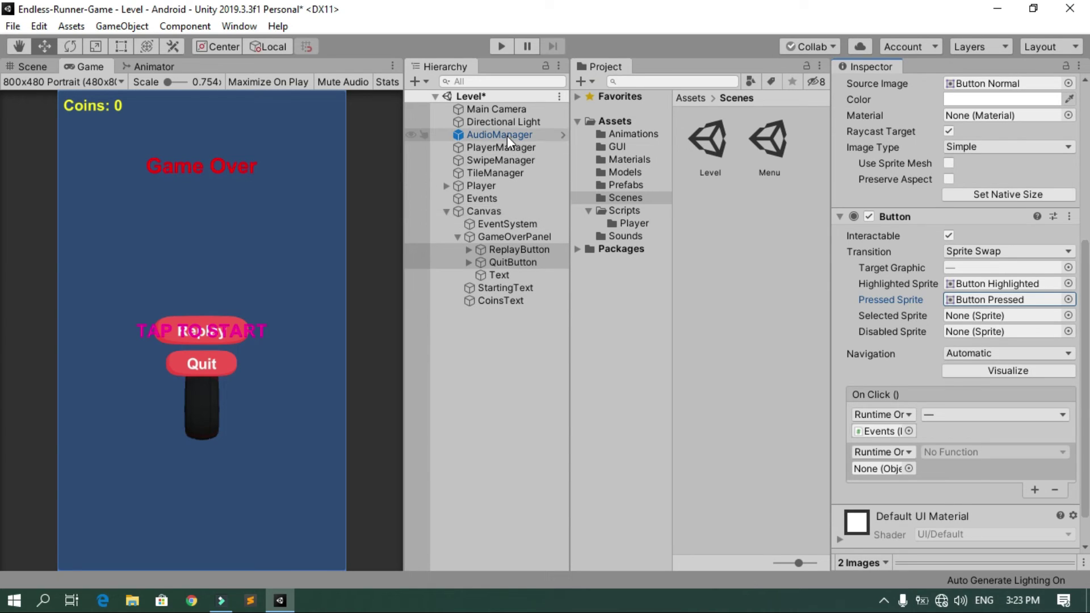
pyautogui.moveTo(506, 136); pyautogui.dragTo(874, 465)
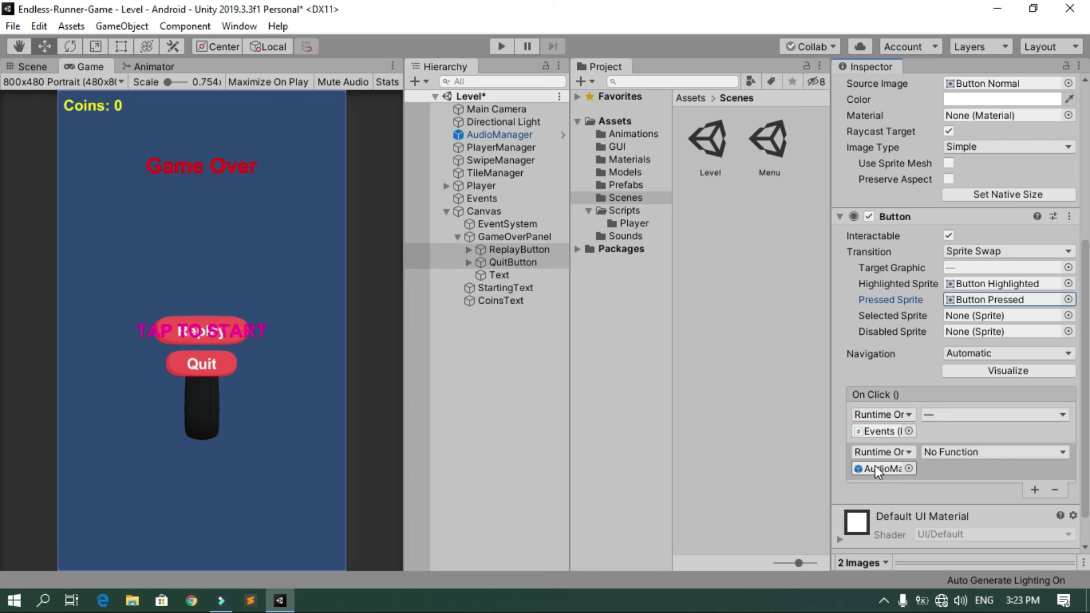
pyautogui.click(955, 454)
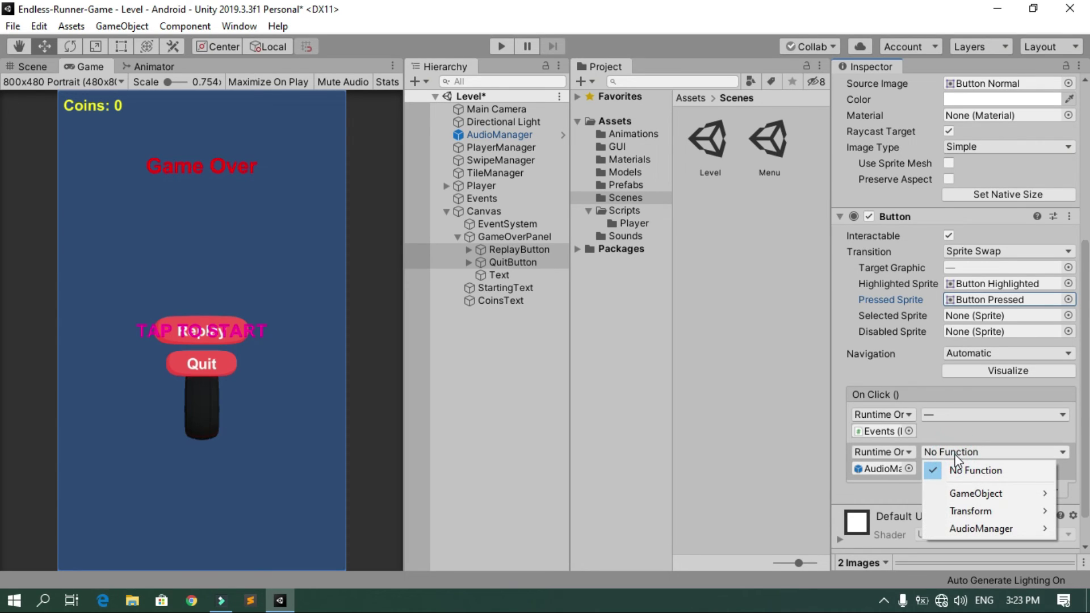
pyautogui.moveTo(968, 531)
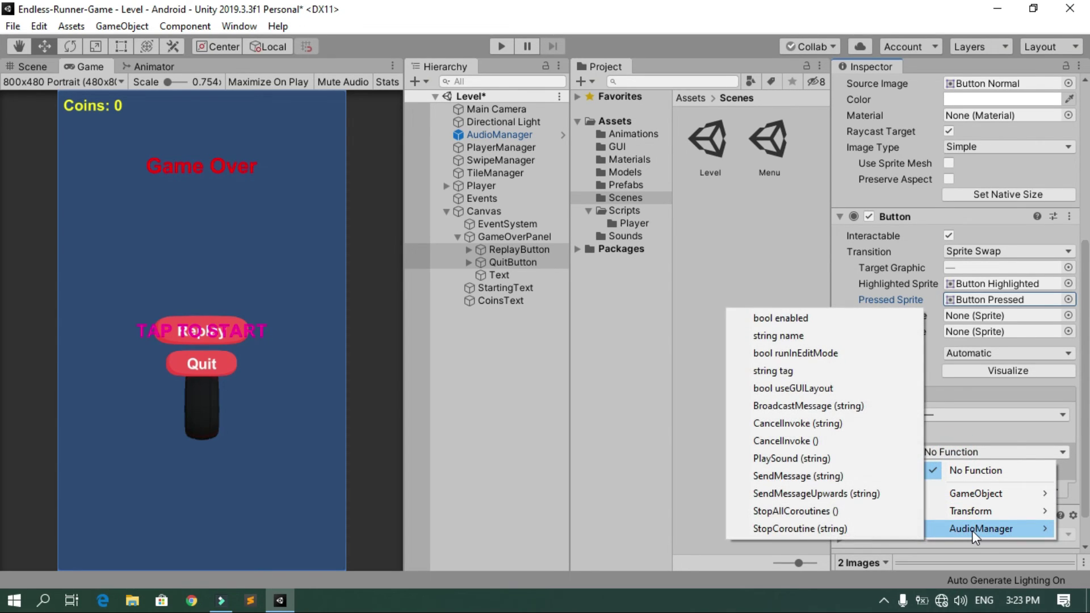
pyautogui.click(826, 458)
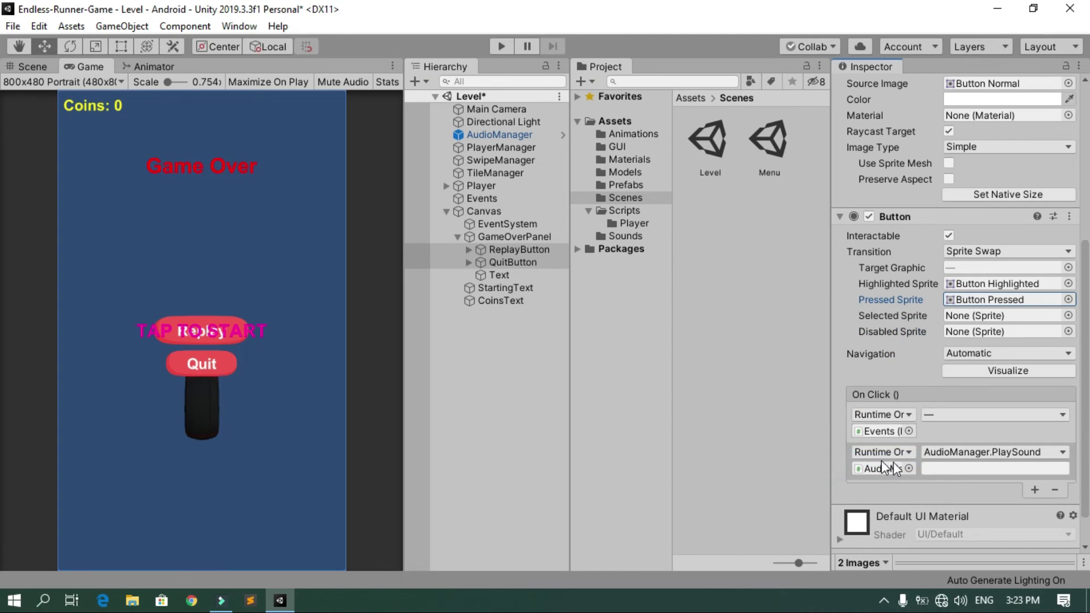
pyautogui.click(968, 467)
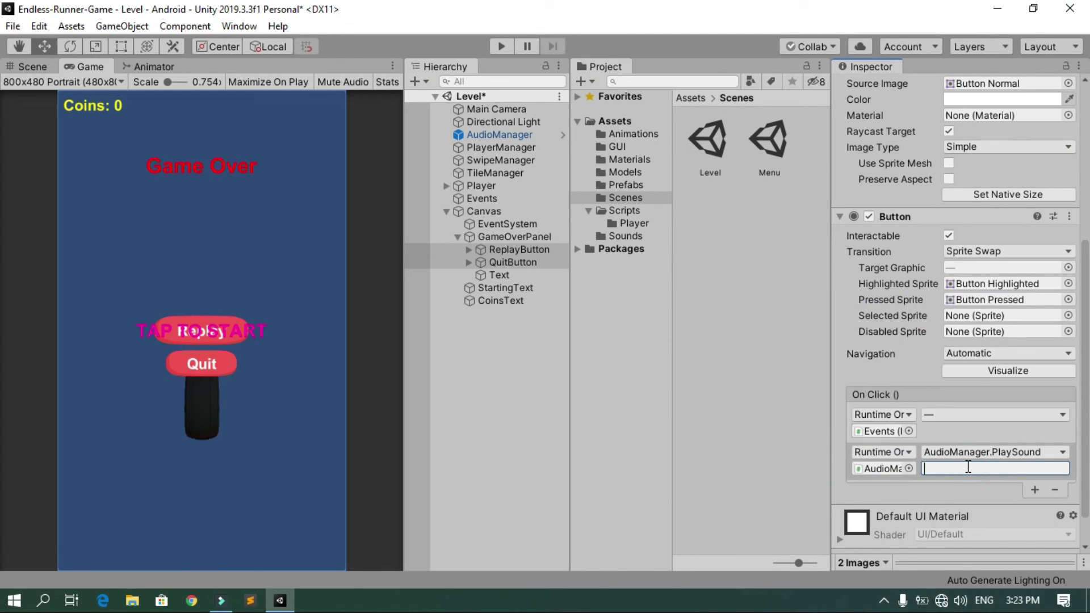
# Deactivate the GameOverPanel and open the Menu scene, saving the changes to the Level scene
pyautogui.click(536, 235)
pyautogui.click(873, 89)
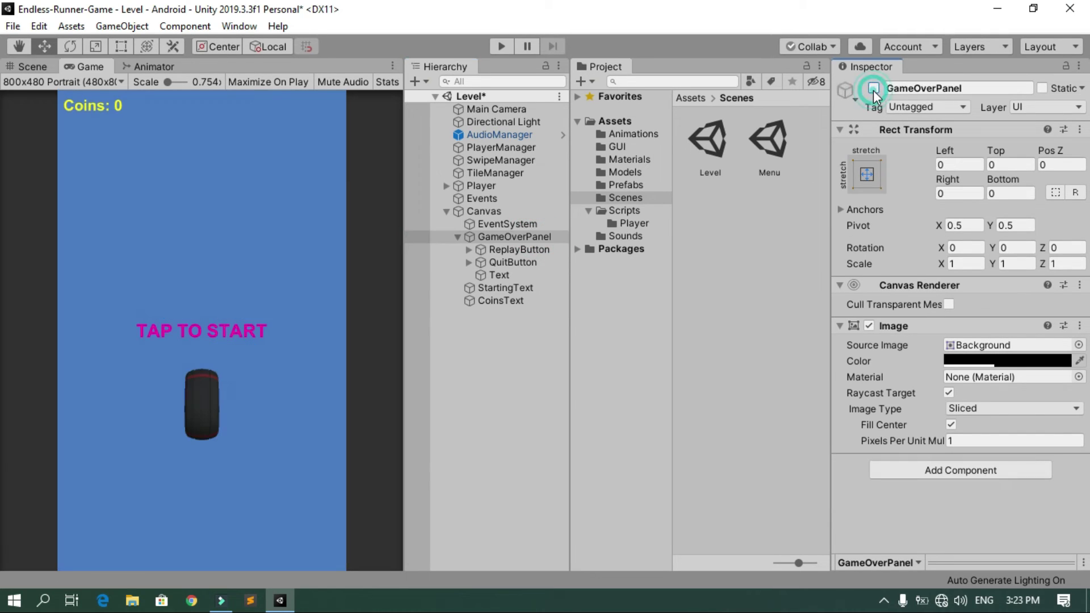
pyautogui.doubleClick(759, 144)
pyautogui.click(526, 335)
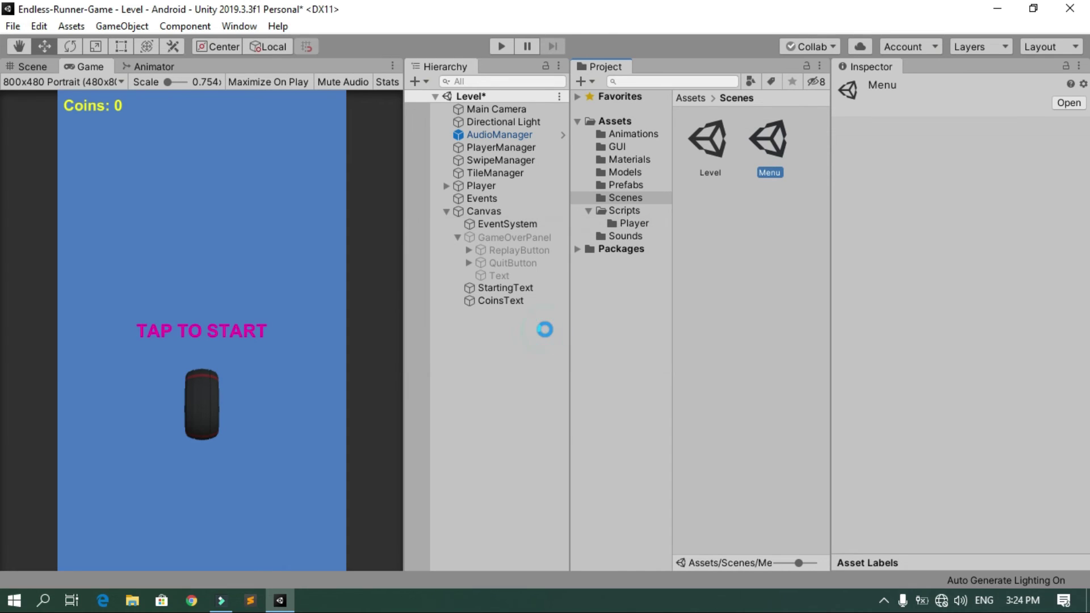
# Play-test the game from the main menu through Play, a run until game over, and Replay
pyautogui.click(498, 46)
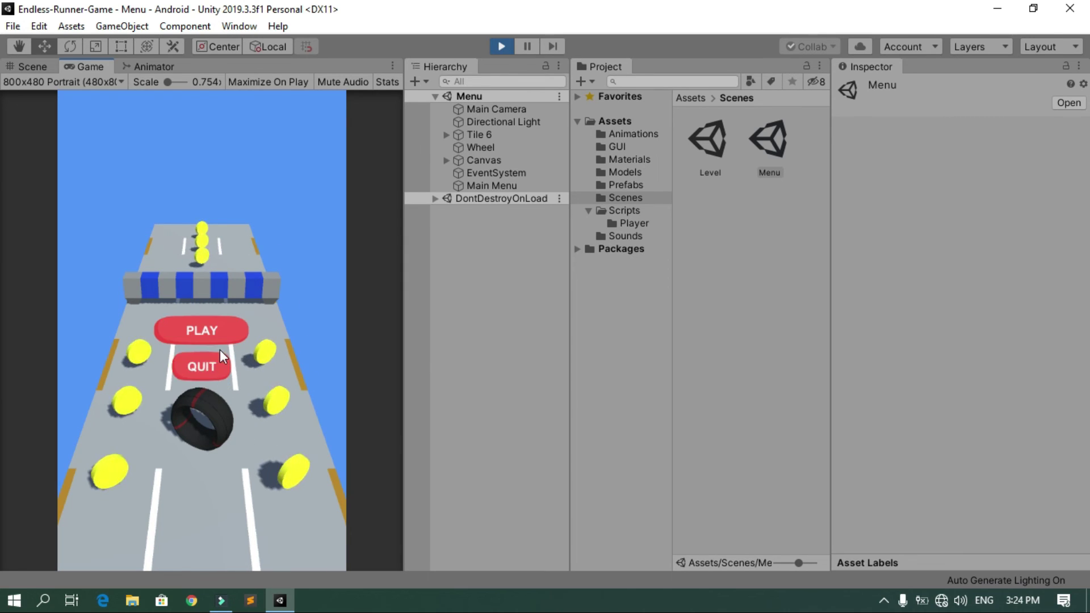
pyautogui.click(212, 330)
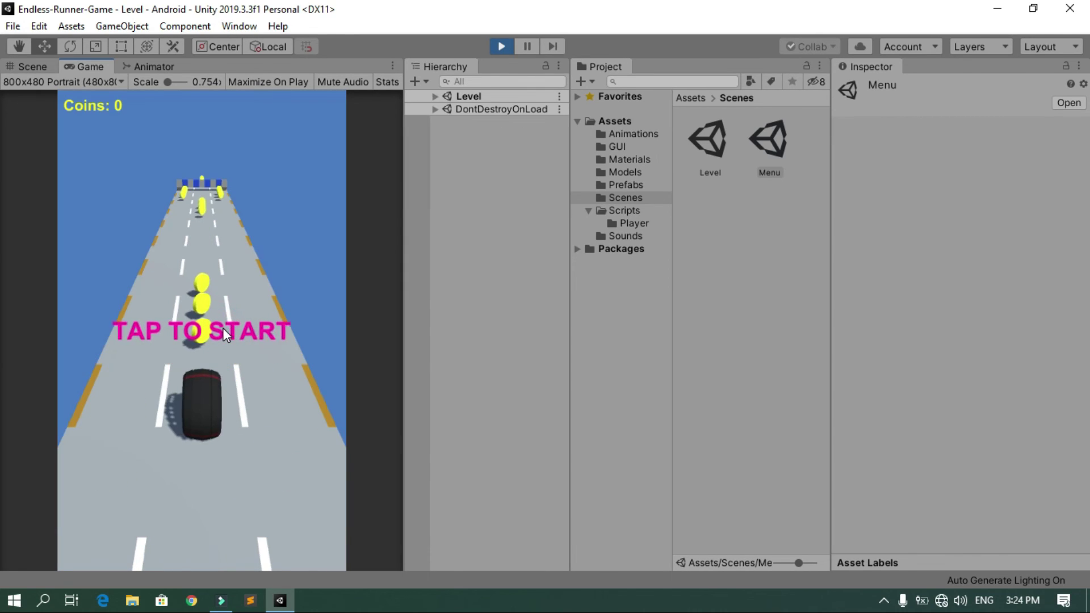
pyautogui.click(282, 323)
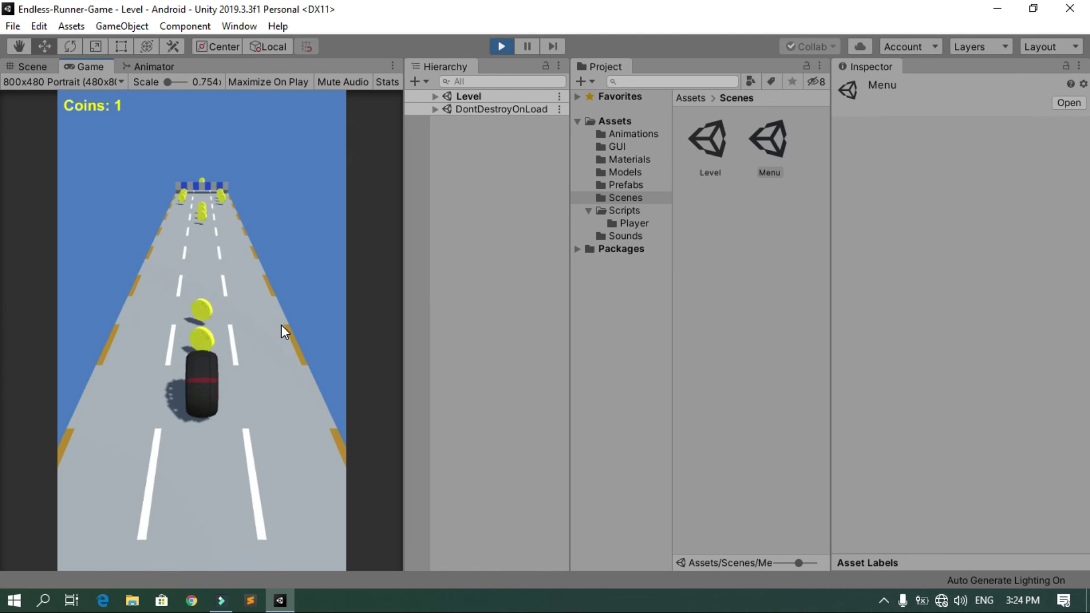
pyautogui.moveTo(284, 340)
pyautogui.mouseDown()
pyautogui.moveTo(195, 349)
pyautogui.moveTo(285, 328)
pyautogui.mouseUp()
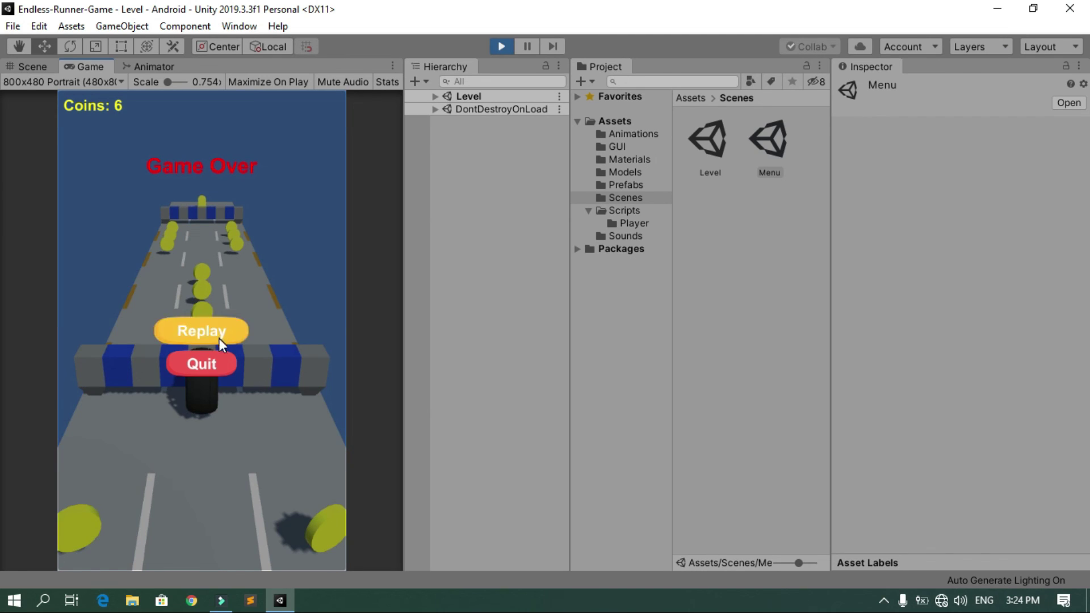
pyautogui.click(219, 333)
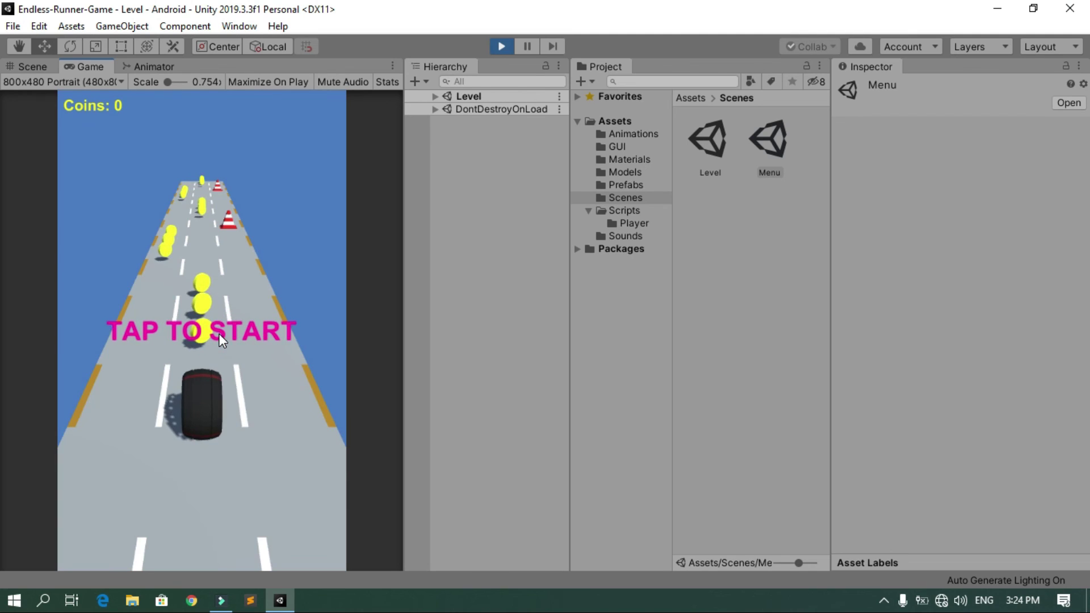
# Start the replayed run and steer the wheel between lanes past the coins and traffic cones
pyautogui.click(218, 332)
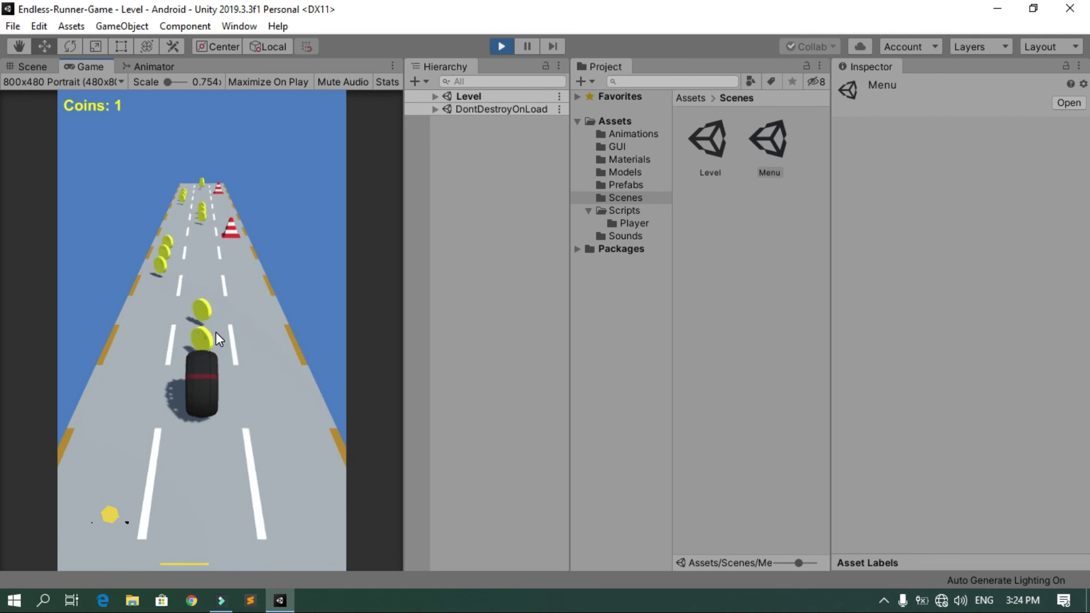
pyautogui.click(216, 332)
pyautogui.click(285, 322)
pyautogui.click(180, 327)
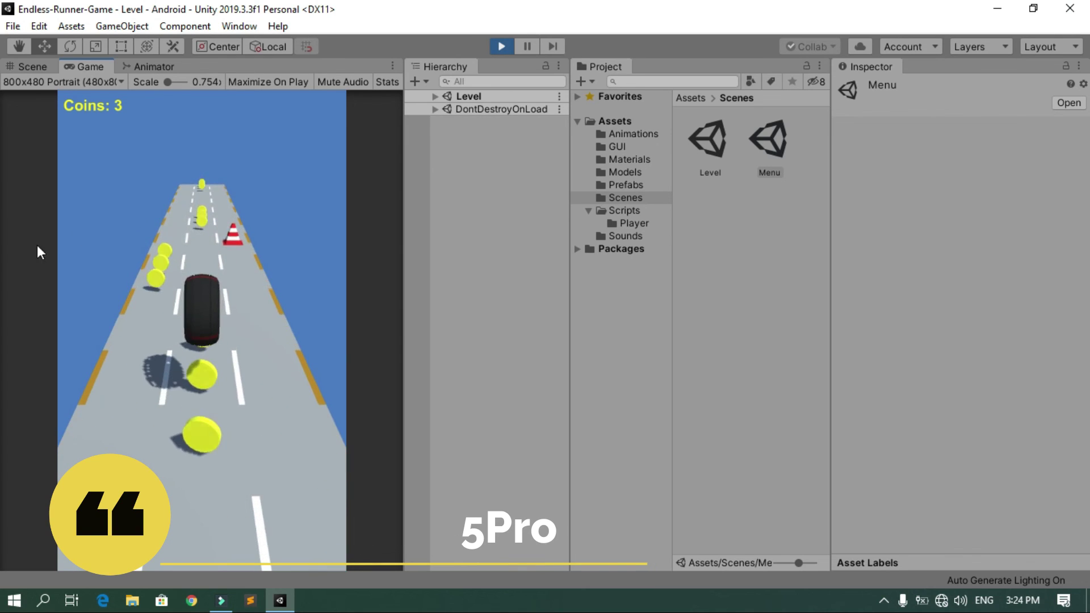
pyautogui.click(332, 297)
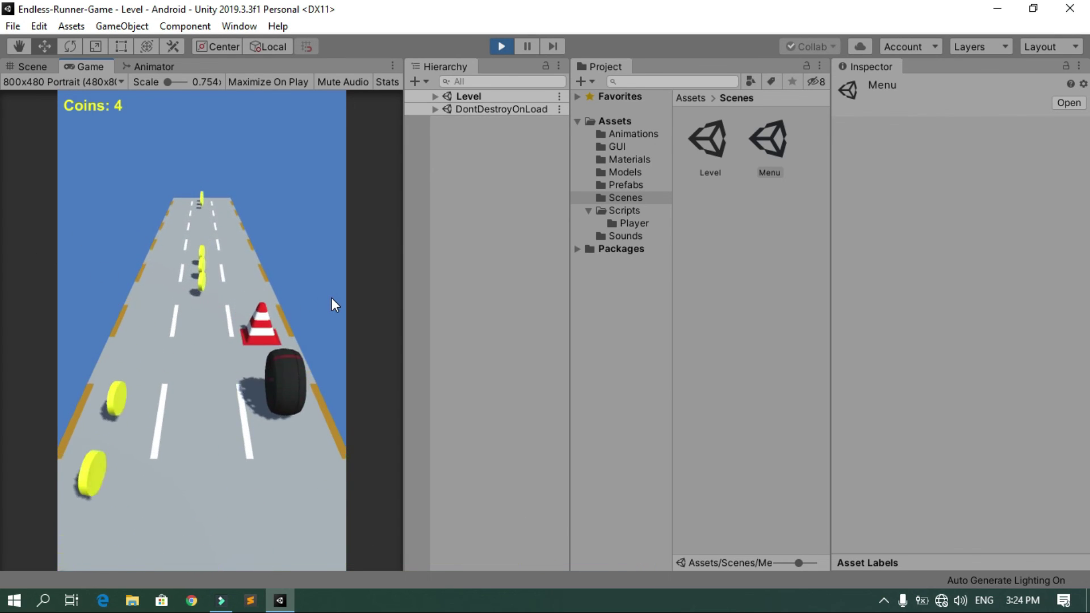